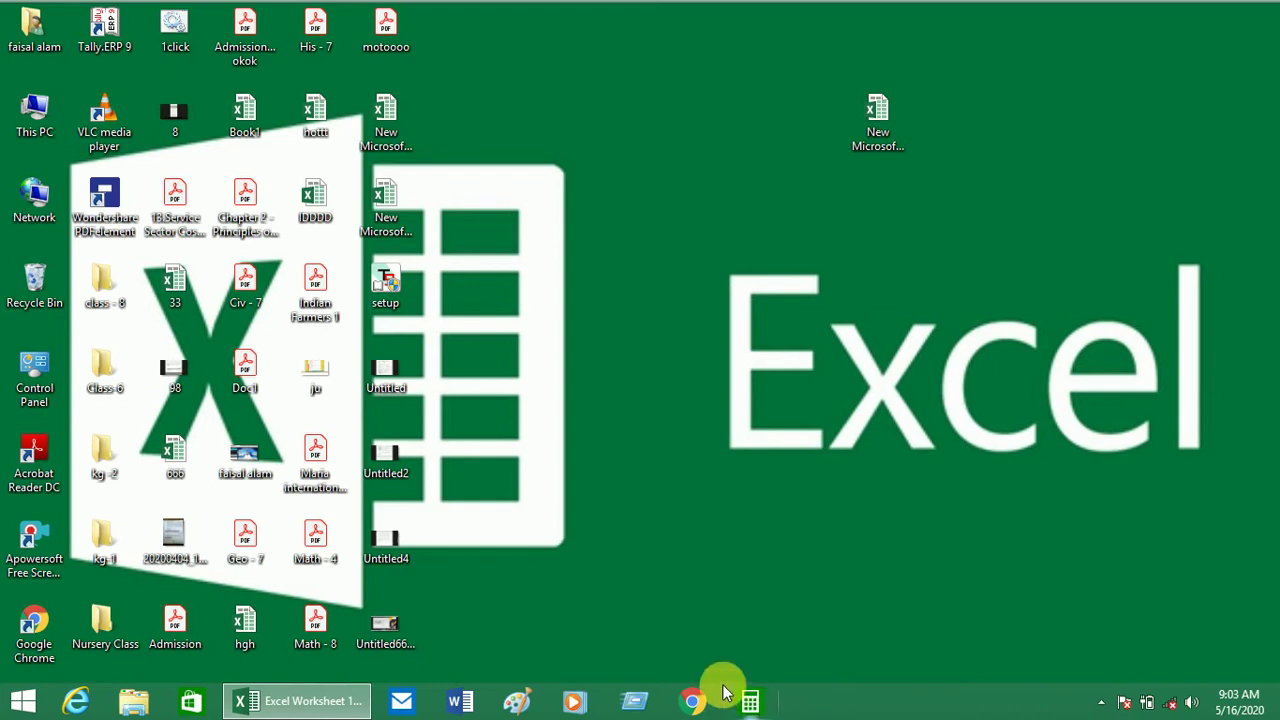
# Restore the Excel Worksheet 1 window and select cells such as D10 and F17.
pyautogui.click(330, 700)
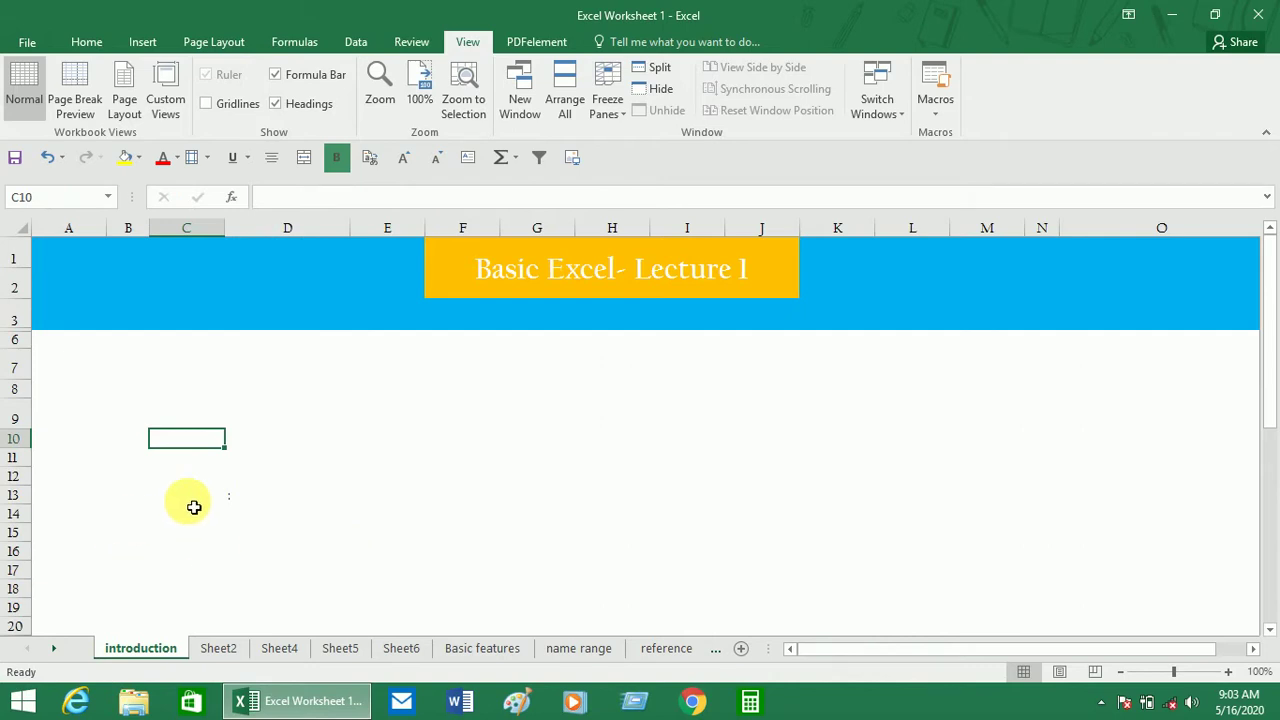
pyautogui.click(412, 479)
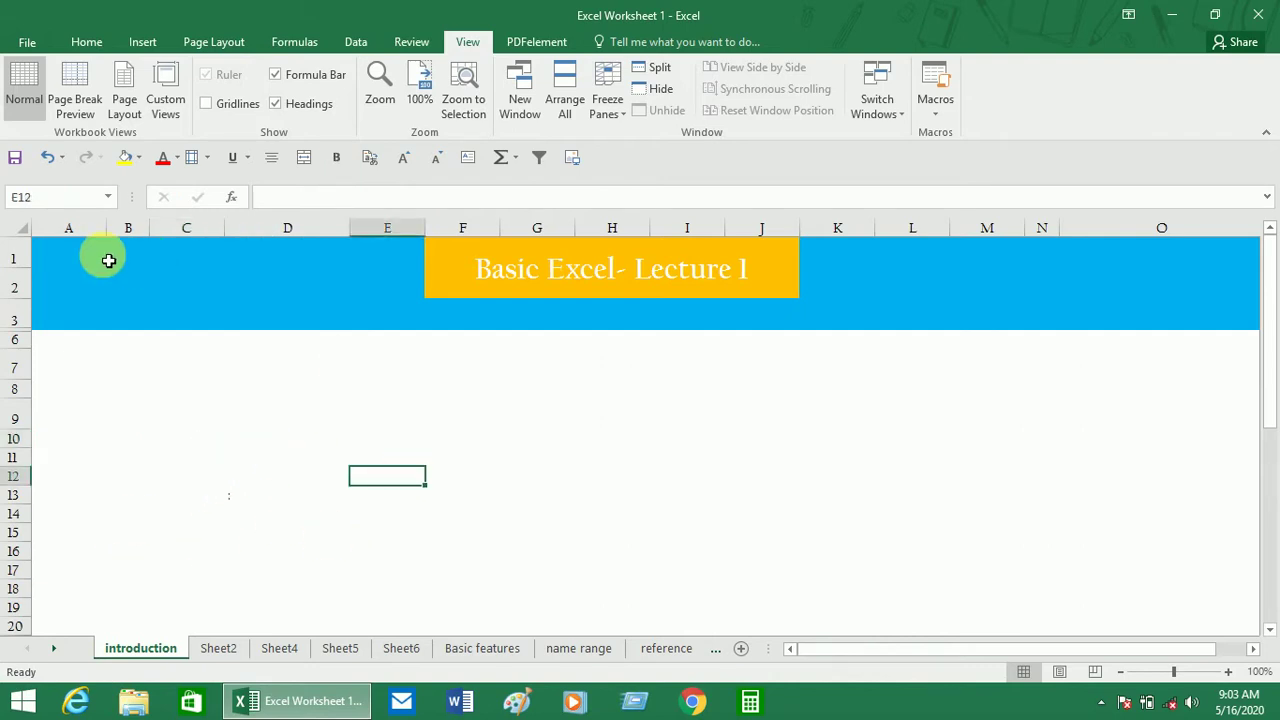
pyautogui.click(286, 442)
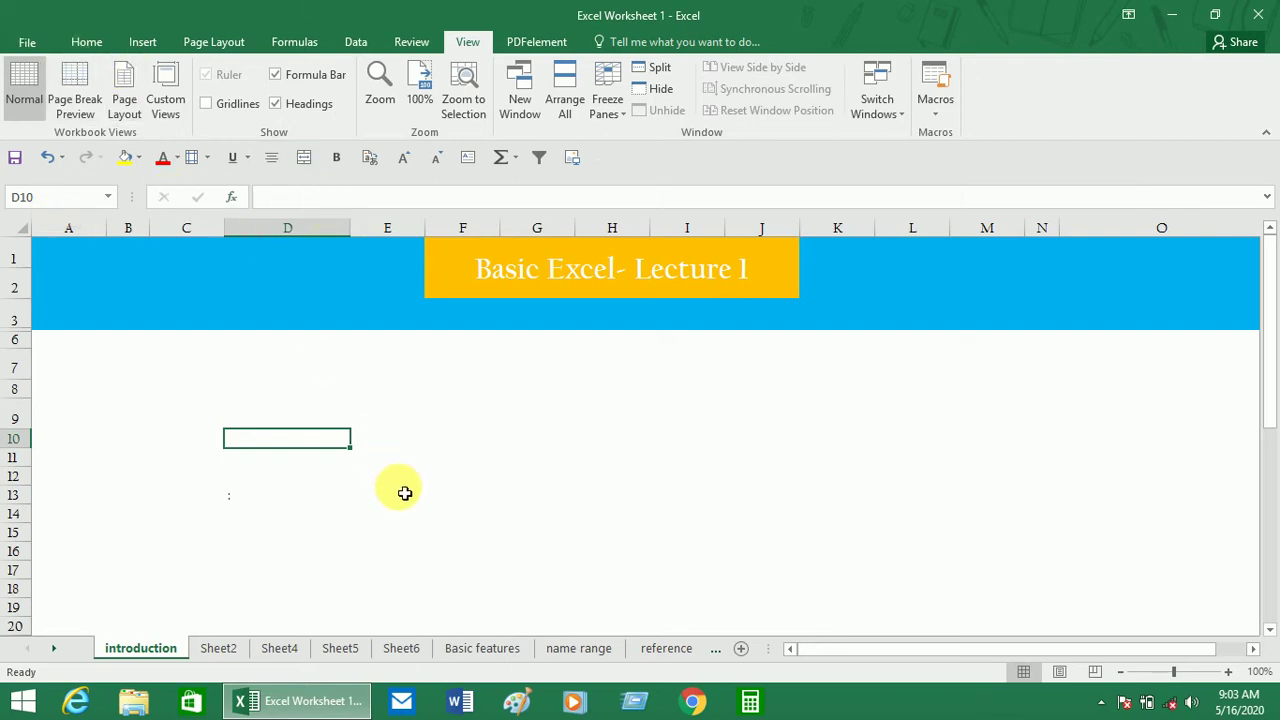
pyautogui.click(401, 493)
pyautogui.click(480, 572)
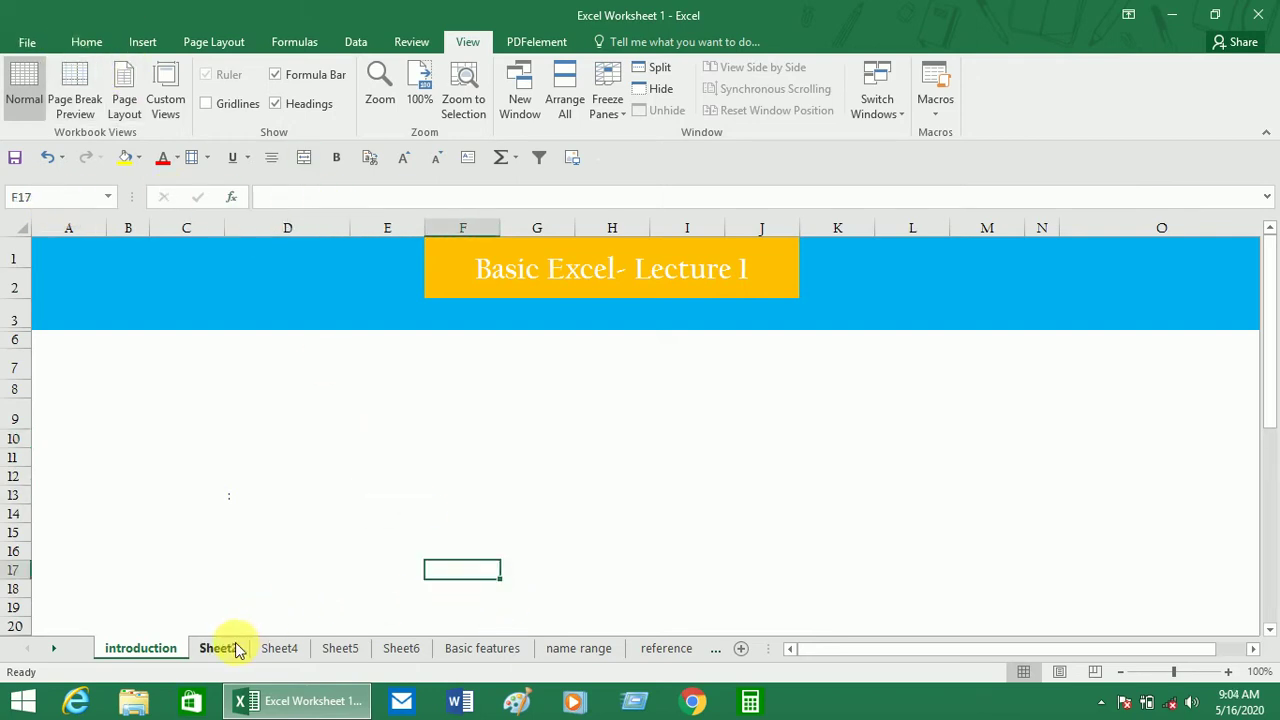
# Browse Sheet2 and Sheet4, then return to the introduction sheet with the Lecture 1 banner.
pyautogui.click(232, 647)
pyautogui.click(274, 648)
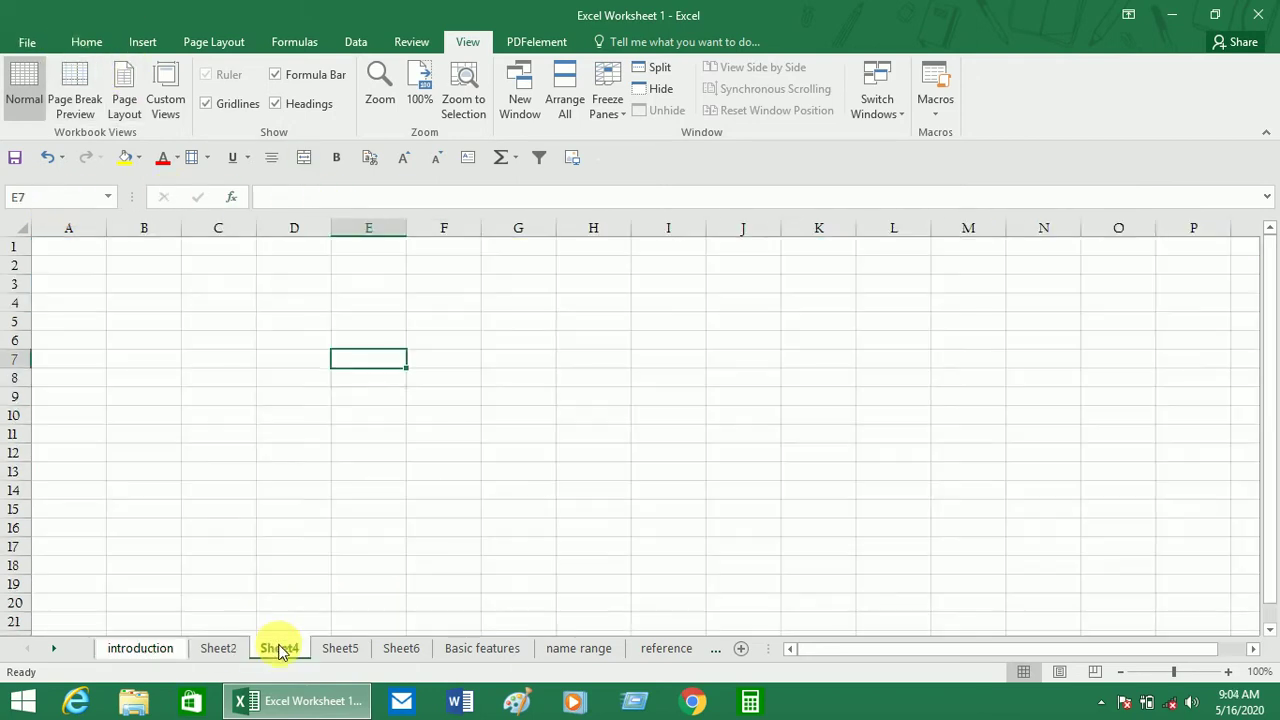
pyautogui.click(210, 648)
pyautogui.click(140, 648)
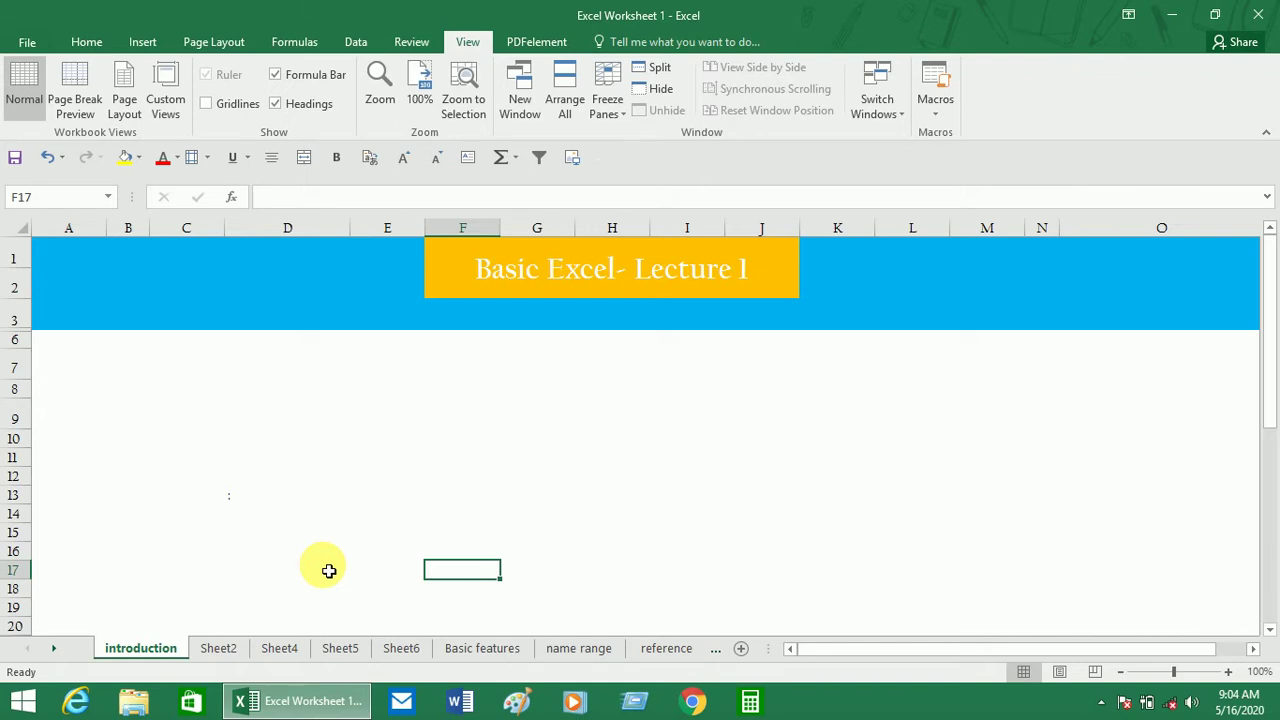
pyautogui.click(397, 537)
pyautogui.click(323, 514)
pyautogui.click(233, 497)
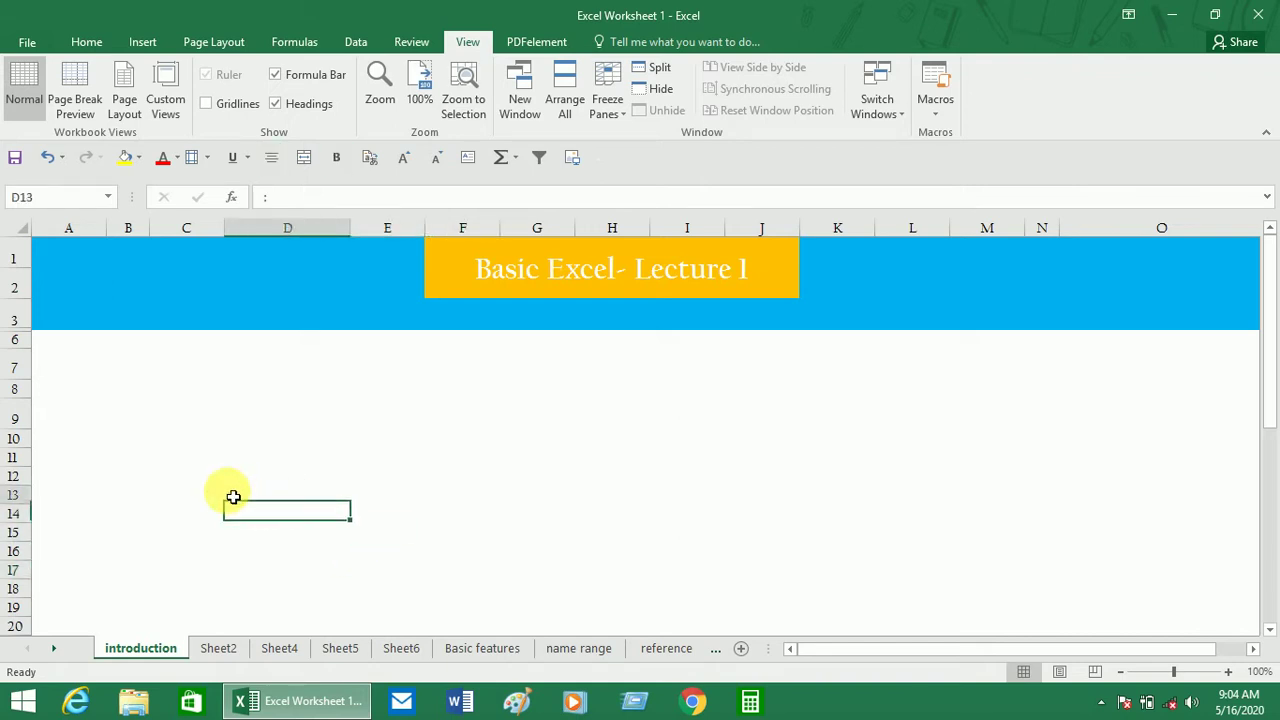
pyautogui.click(211, 451)
pyautogui.click(174, 423)
pyautogui.click(237, 491)
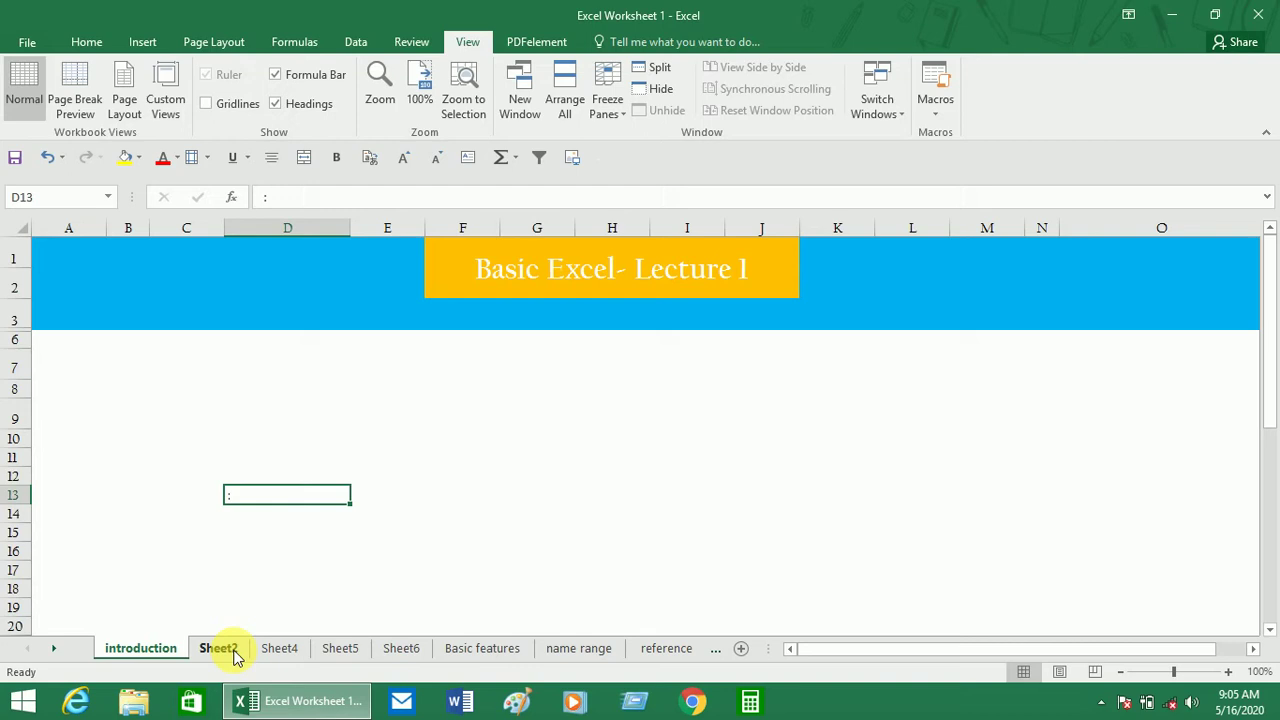
# Cycle through Sheet2, Sheet4, Sheet5, Sheet6, Basic features and Sheet2, ending on empty Sheet4.
pyautogui.click(230, 650)
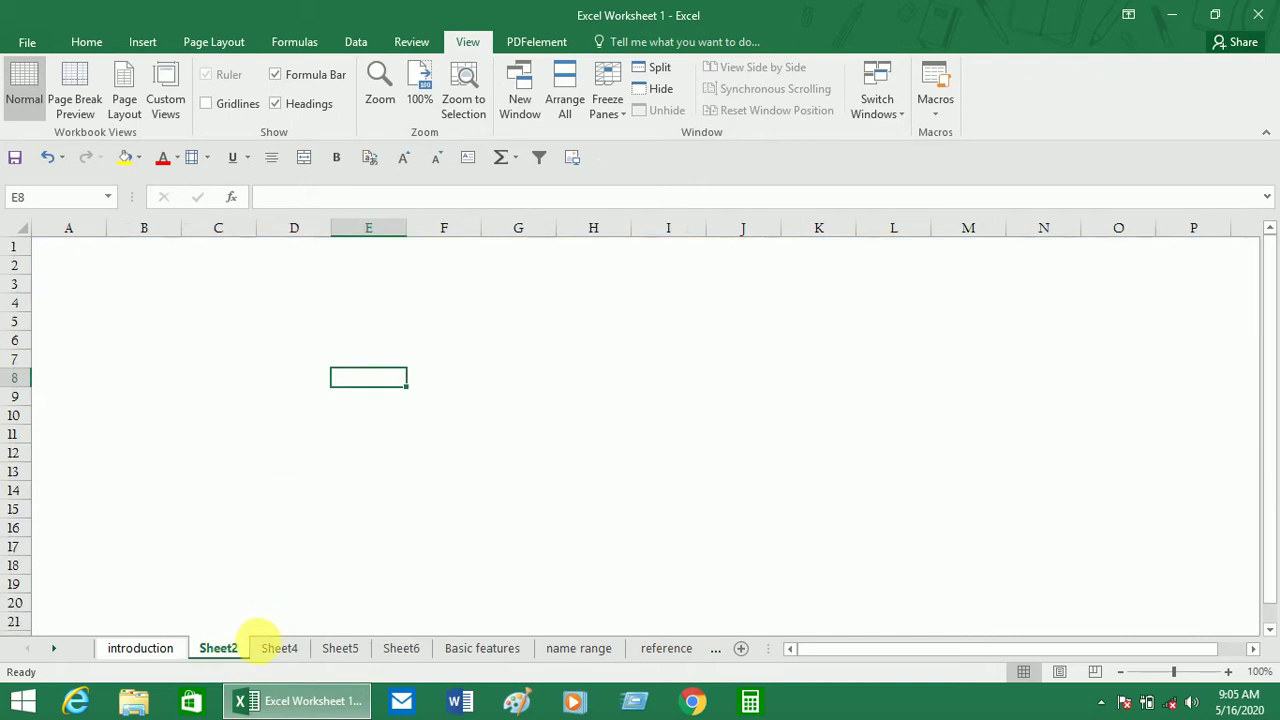
pyautogui.click(278, 649)
pyautogui.click(340, 650)
pyautogui.click(401, 648)
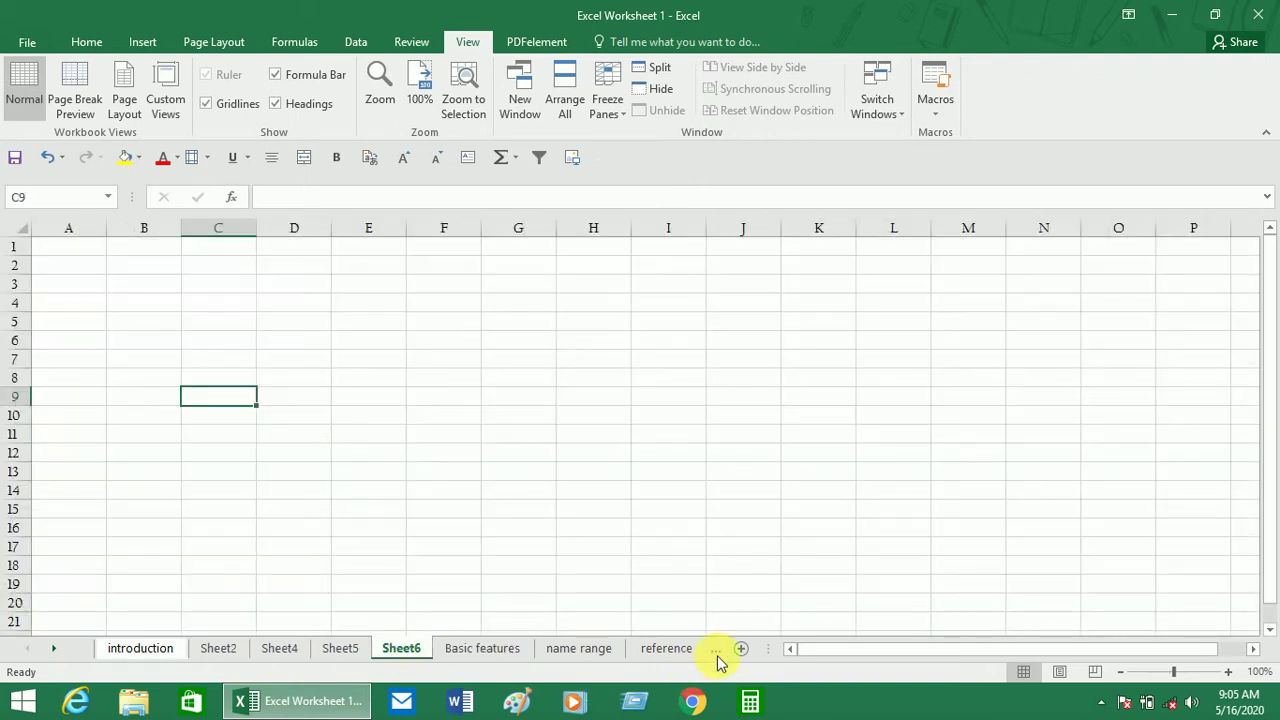
pyautogui.click(470, 648)
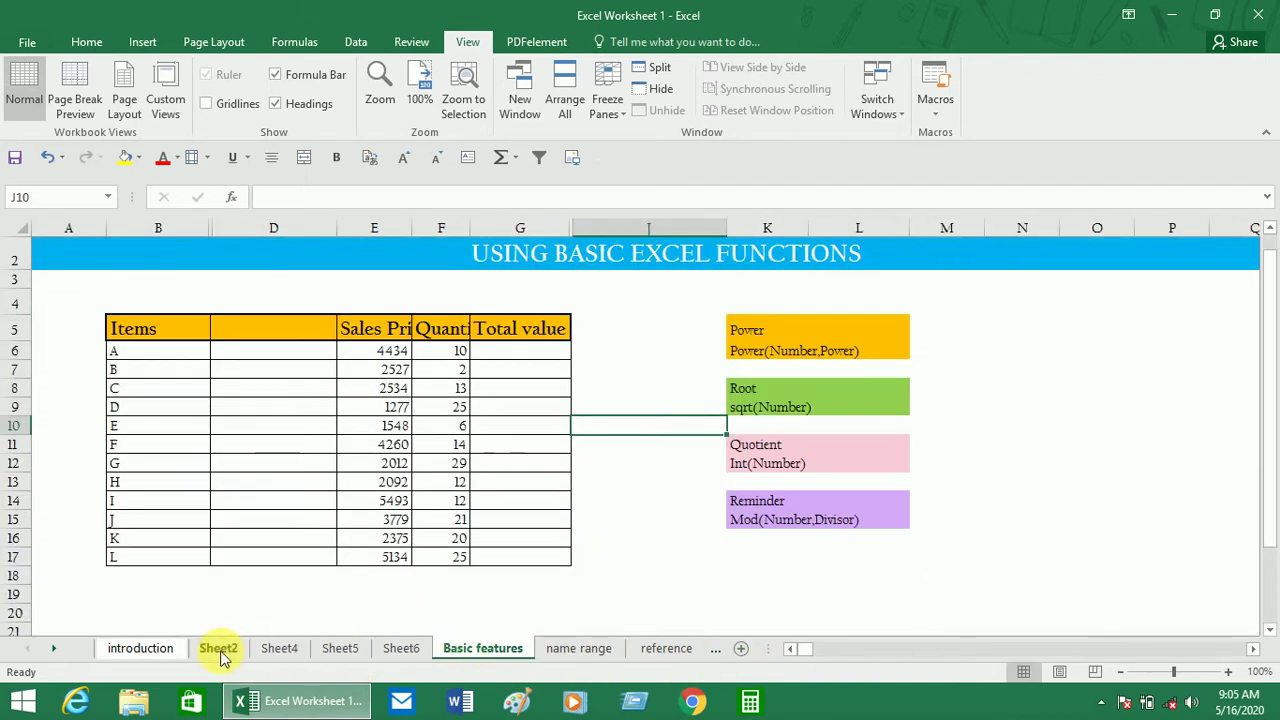
pyautogui.click(216, 648)
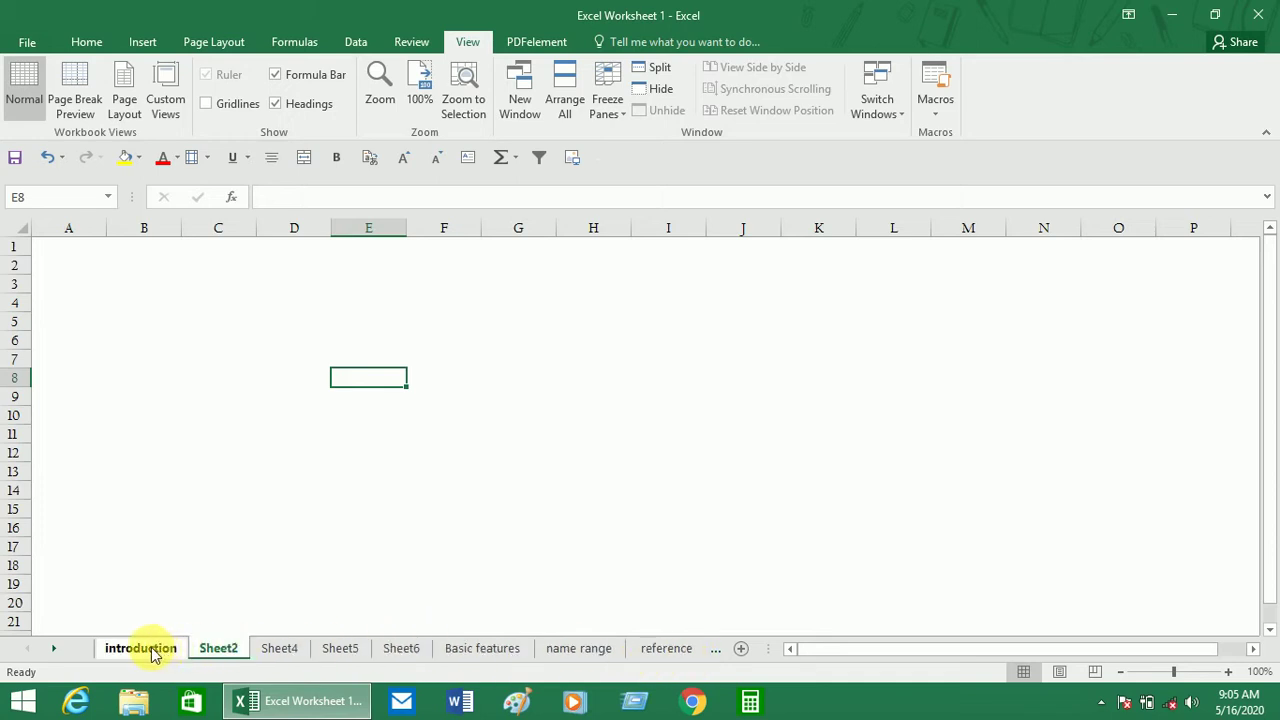
pyautogui.click(279, 650)
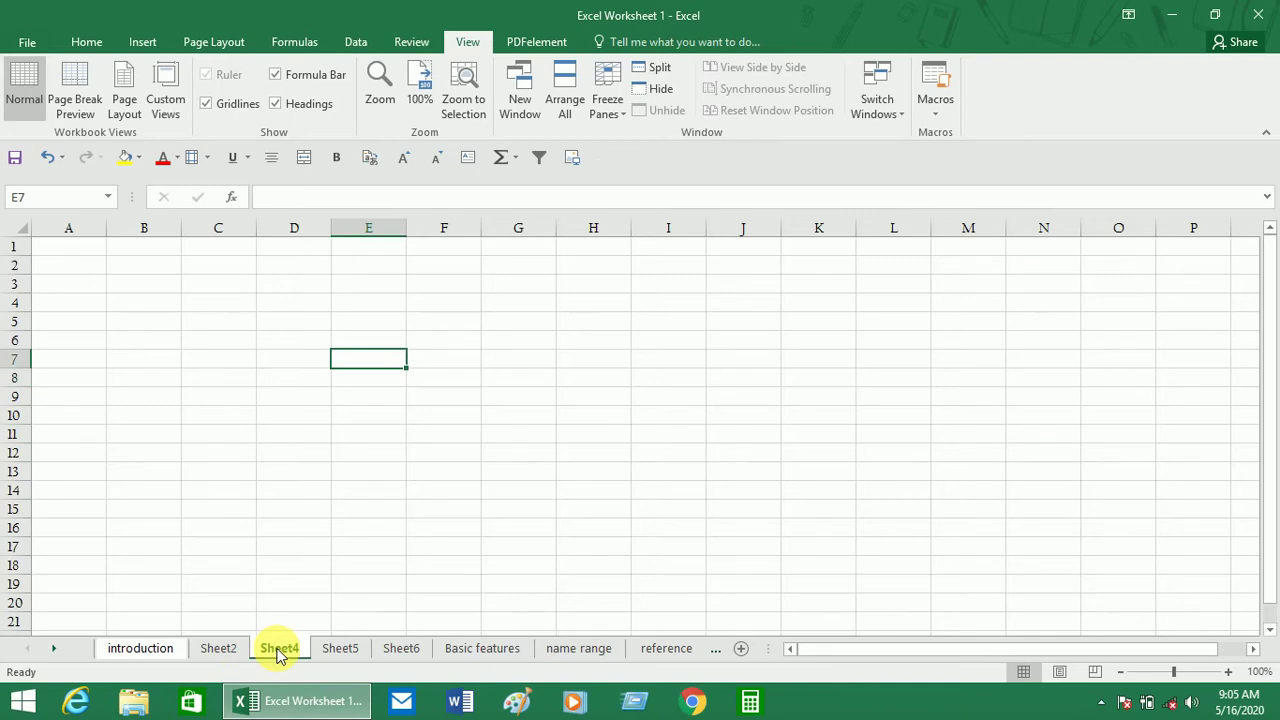
# Insert a new blank Sheet7 after Sheet2 with the New Sheet button, then view Sheet4.
pyautogui.rightClick(217, 651)
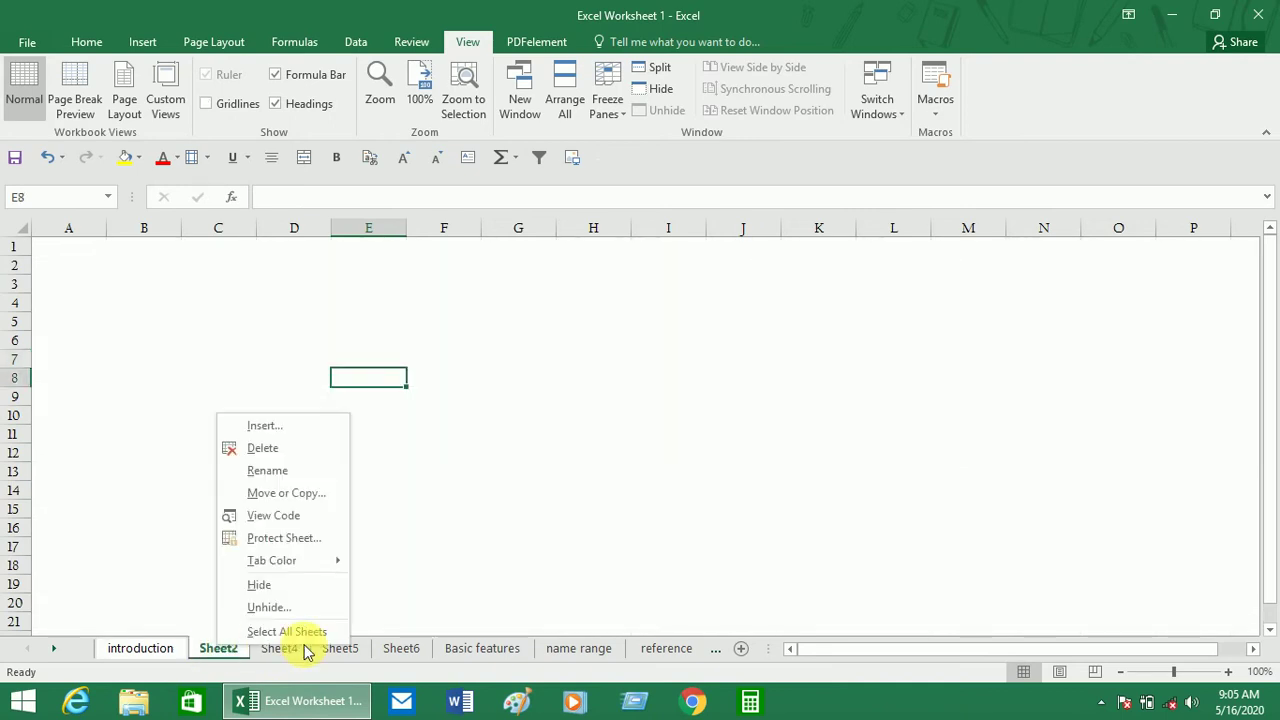
pyautogui.click(742, 650)
pyautogui.click(742, 650)
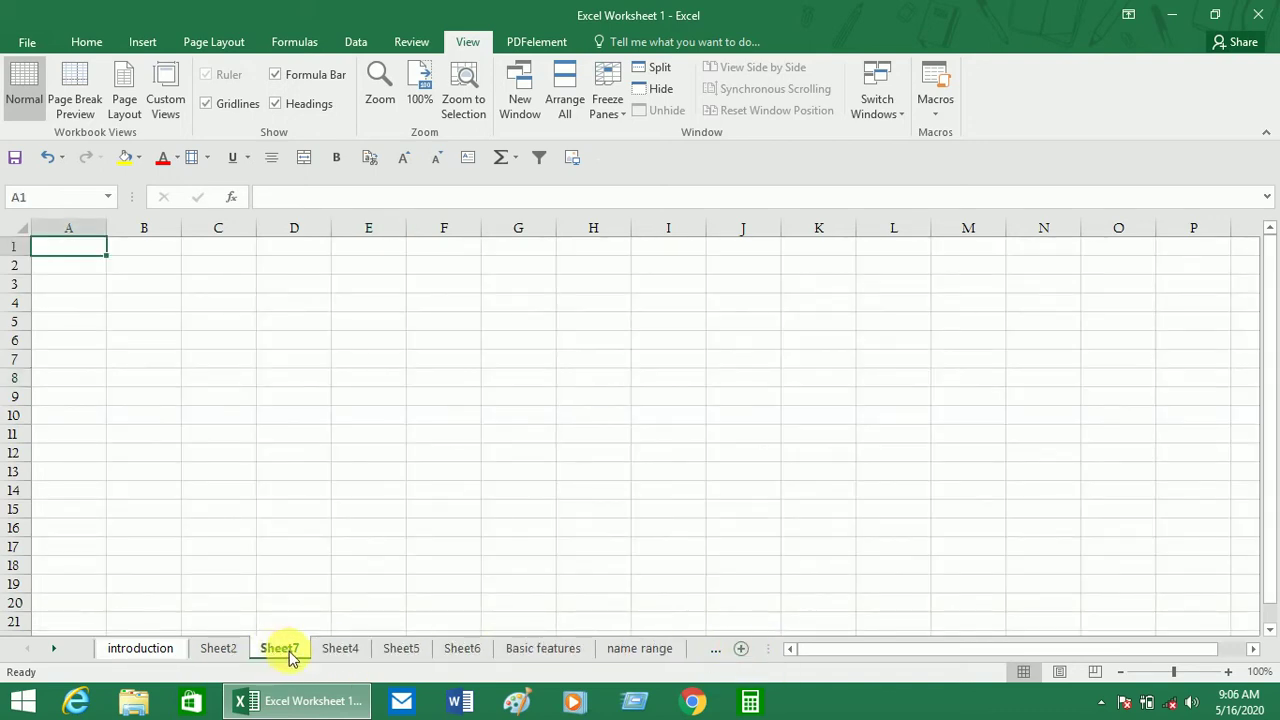
pyautogui.click(338, 649)
# Rename the Sheet7 tab to 'excel 1' through its tab context menu.
pyautogui.rightClick(292, 652)
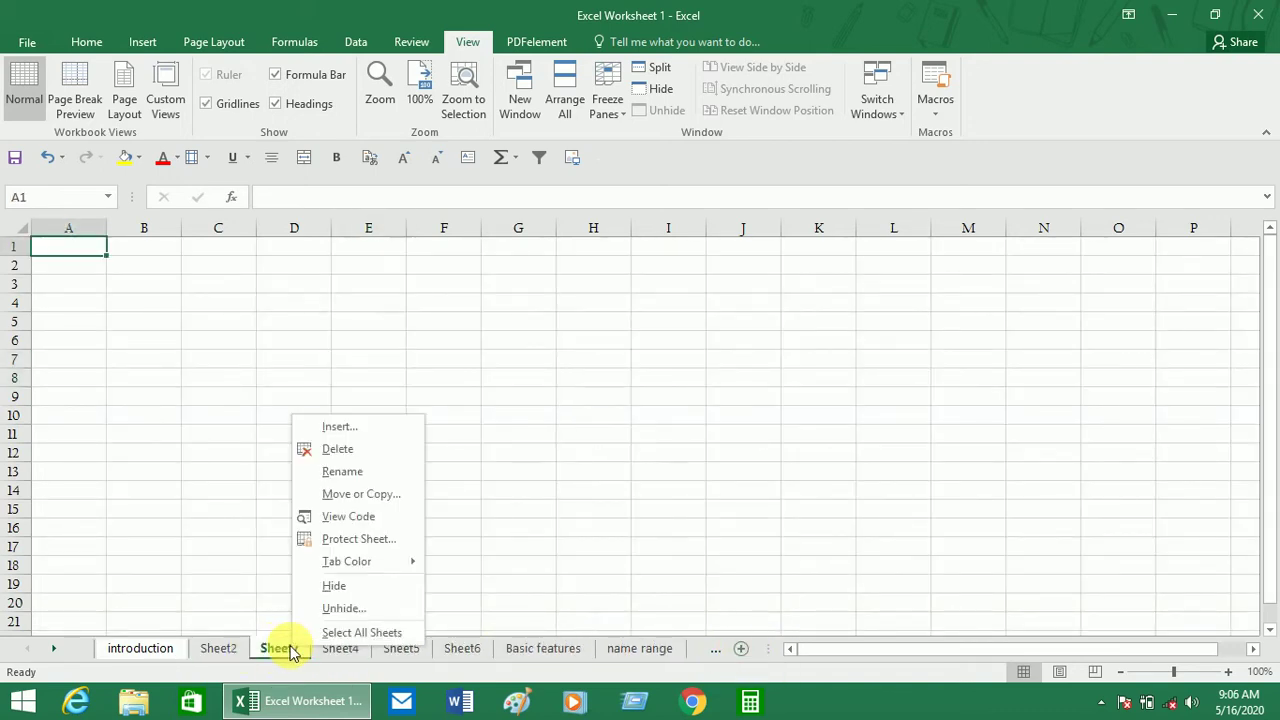
pyautogui.click(366, 476)
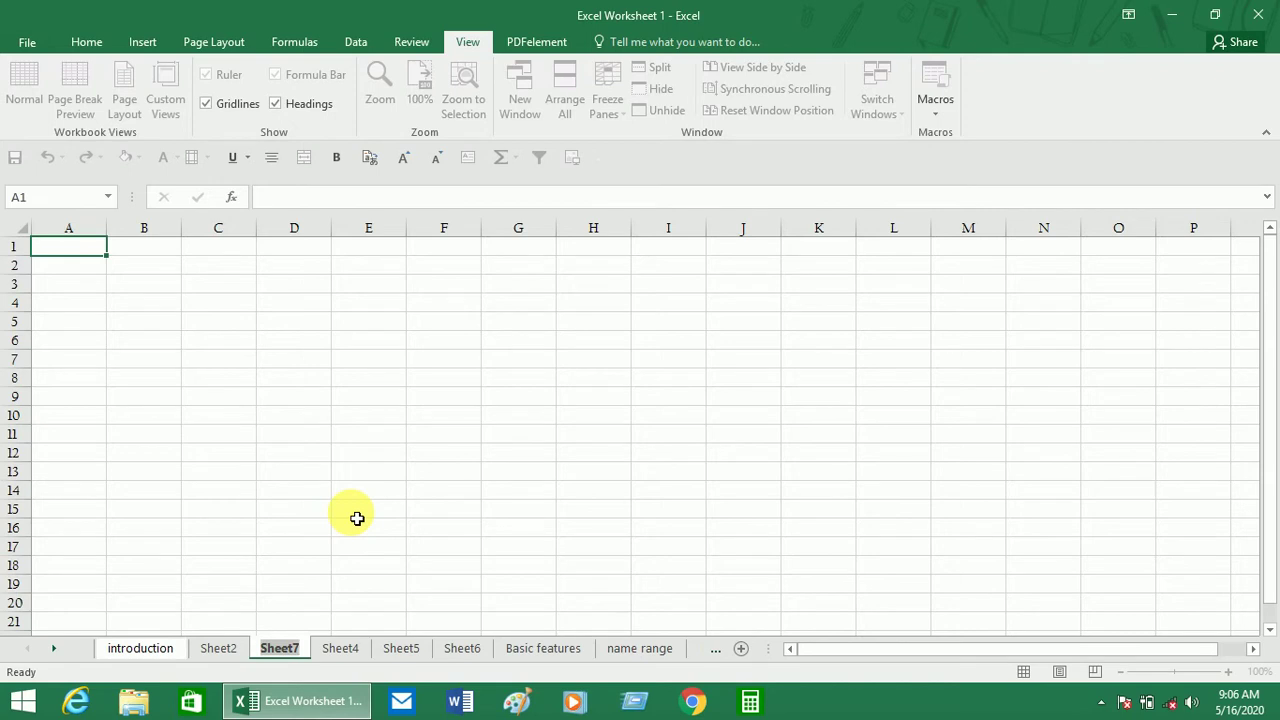
pyautogui.write('ex')
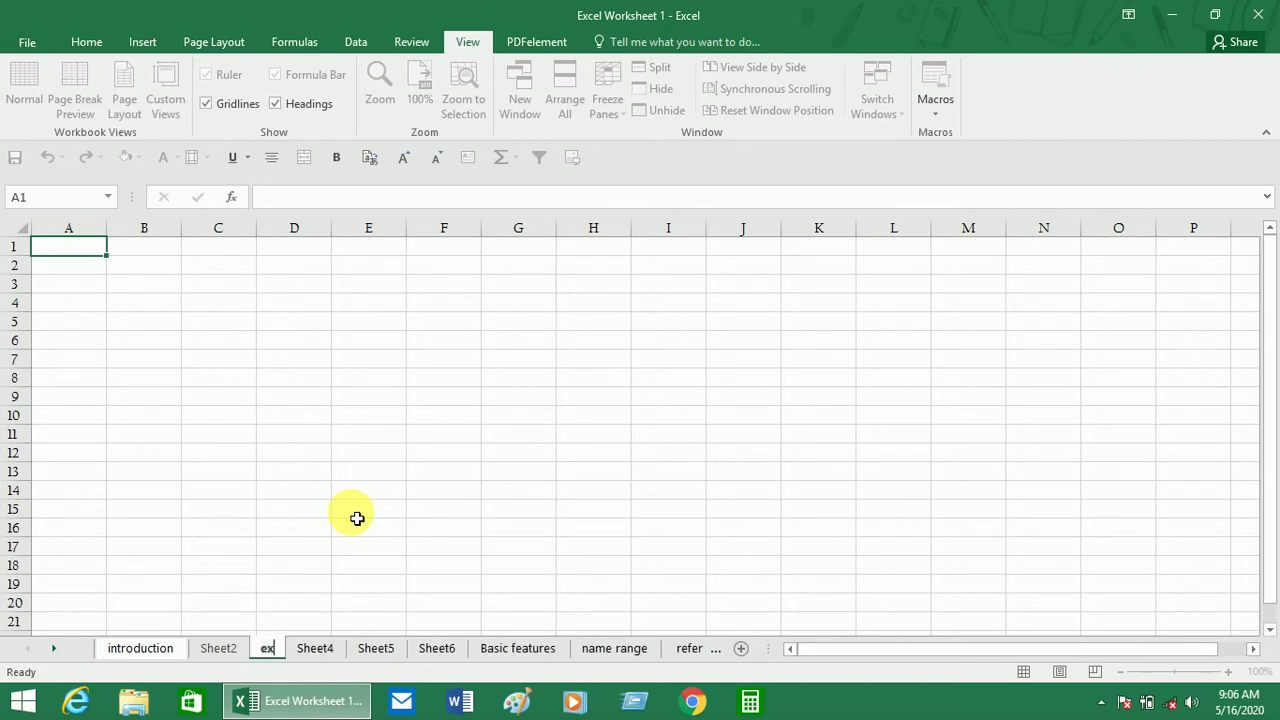
pyautogui.write('cel')
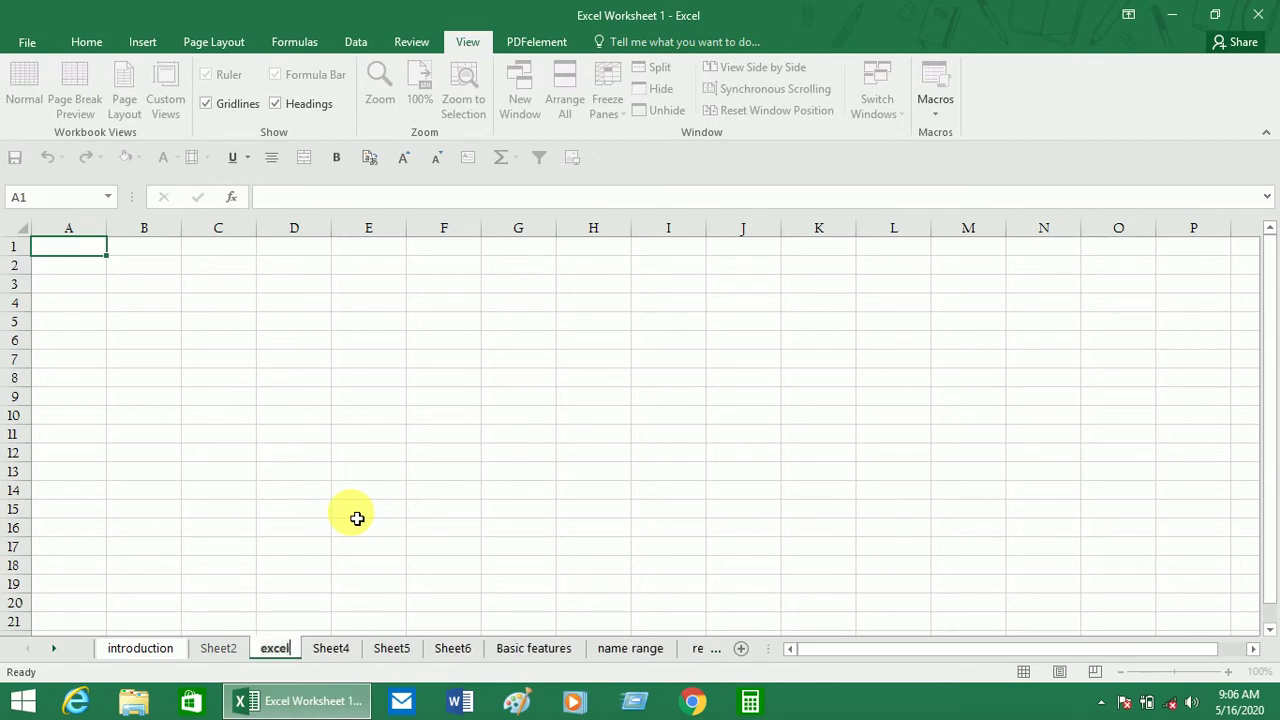
pyautogui.write(' 1')
pyautogui.click(357, 518)
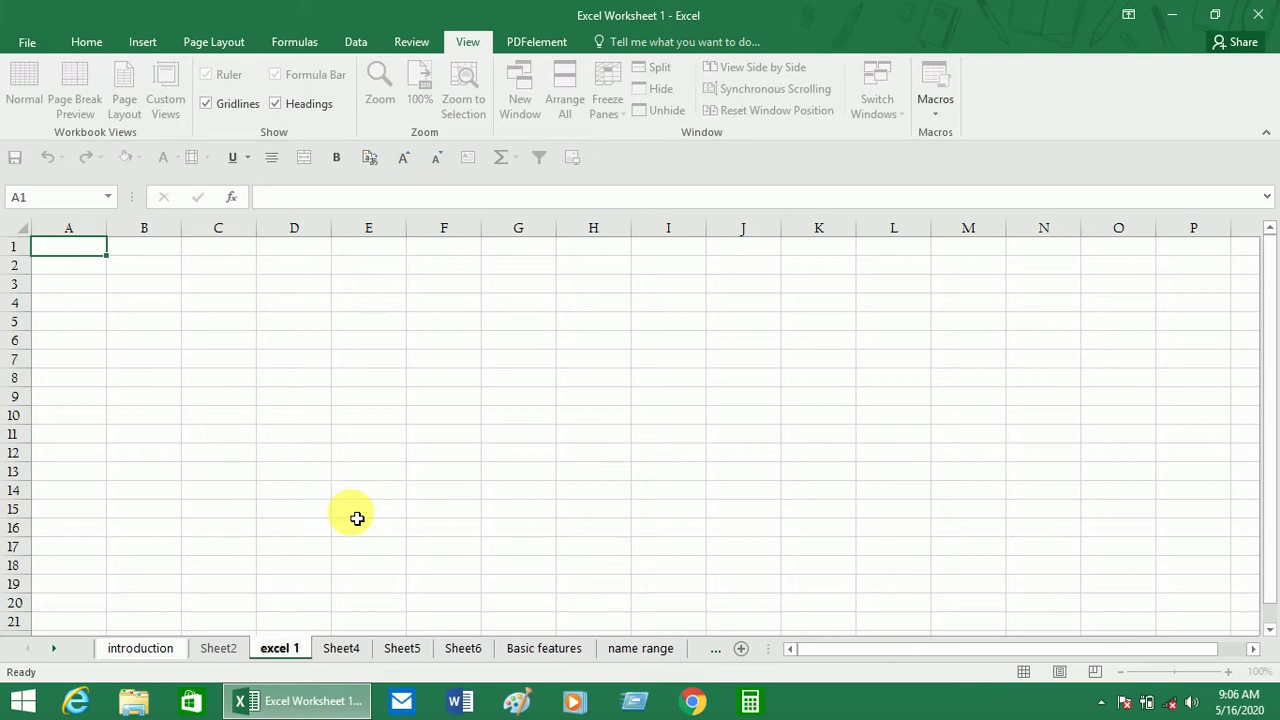
pyautogui.click(380, 452)
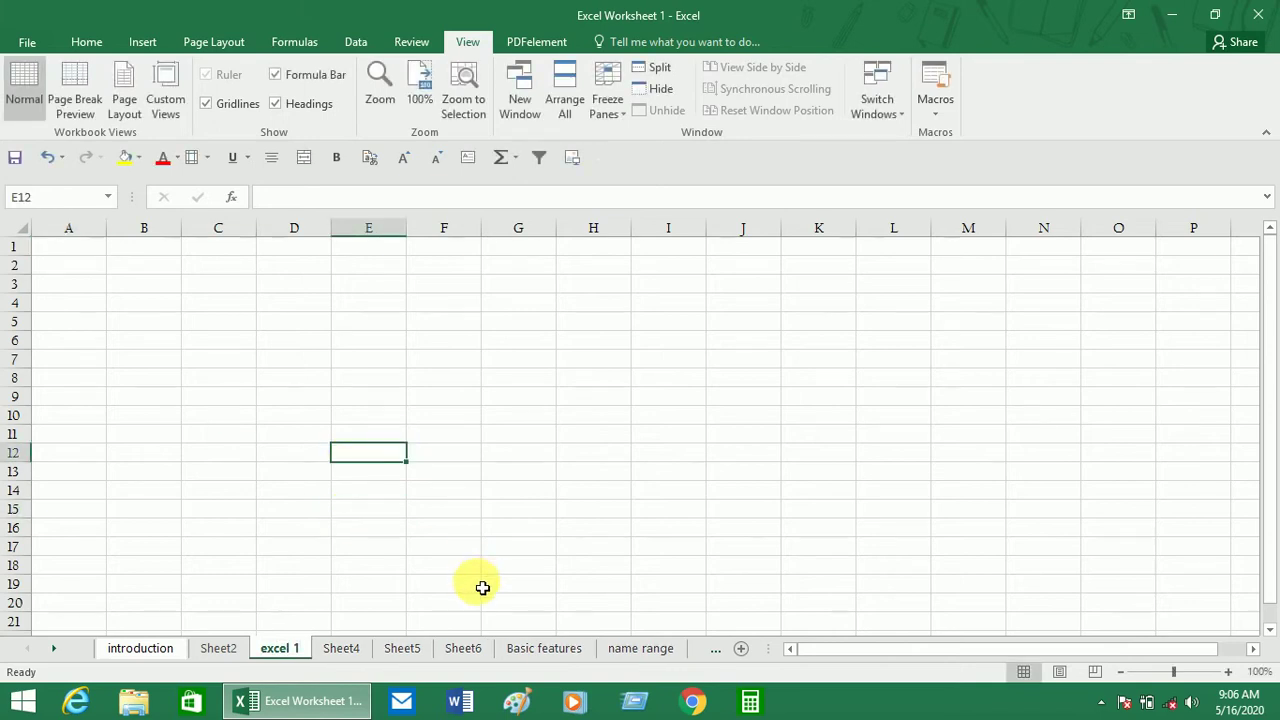
pyautogui.click(341, 648)
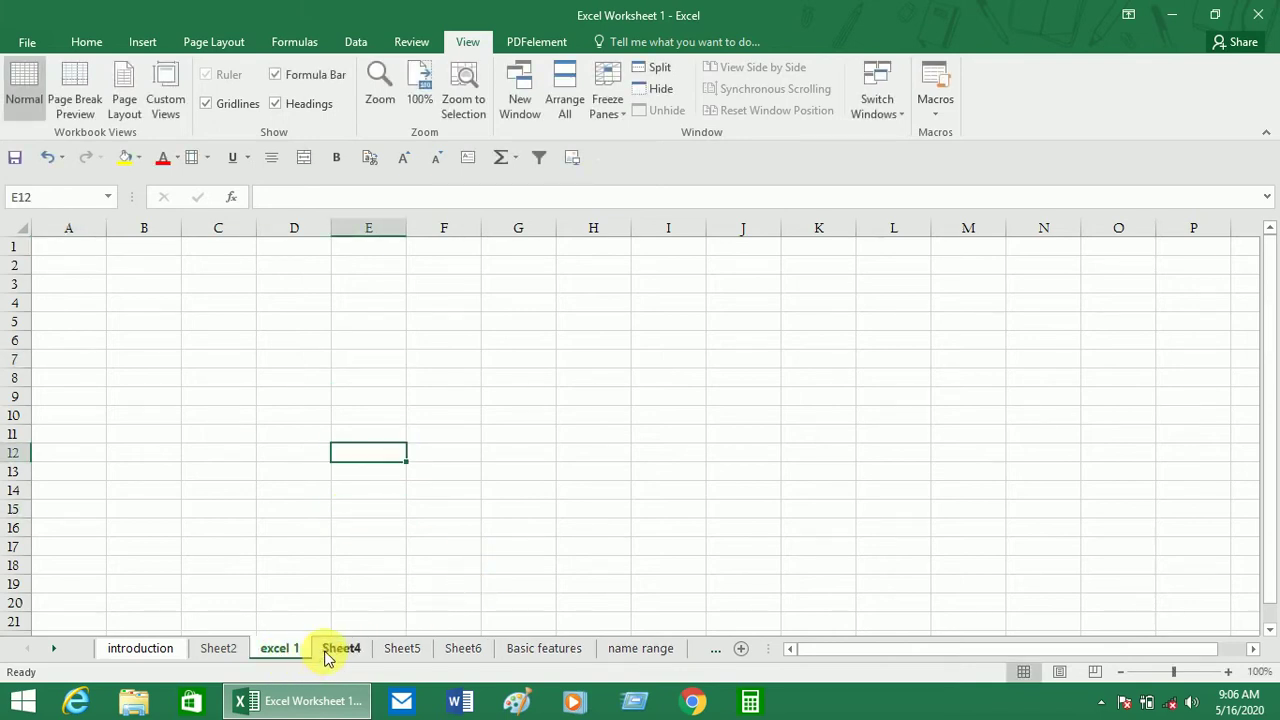
# Give the excel 1 sheet tab a red tab colour.
pyautogui.rightClick(337, 648)
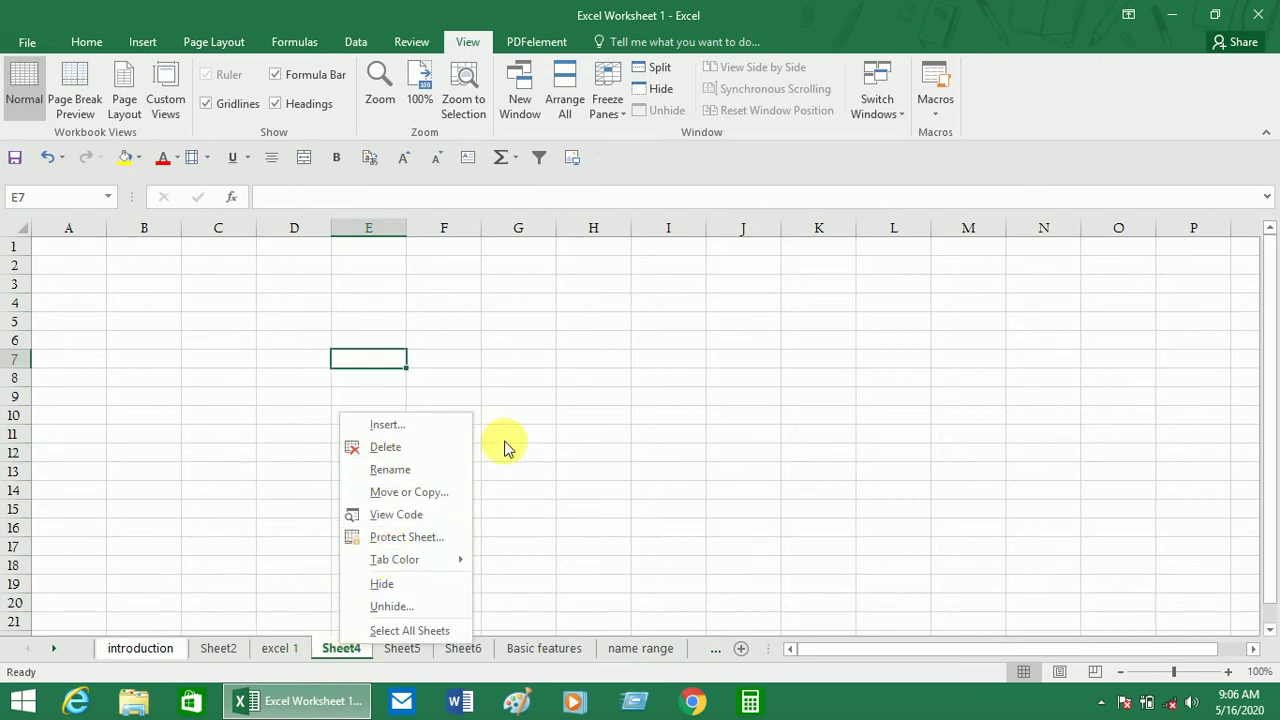
pyautogui.click(585, 452)
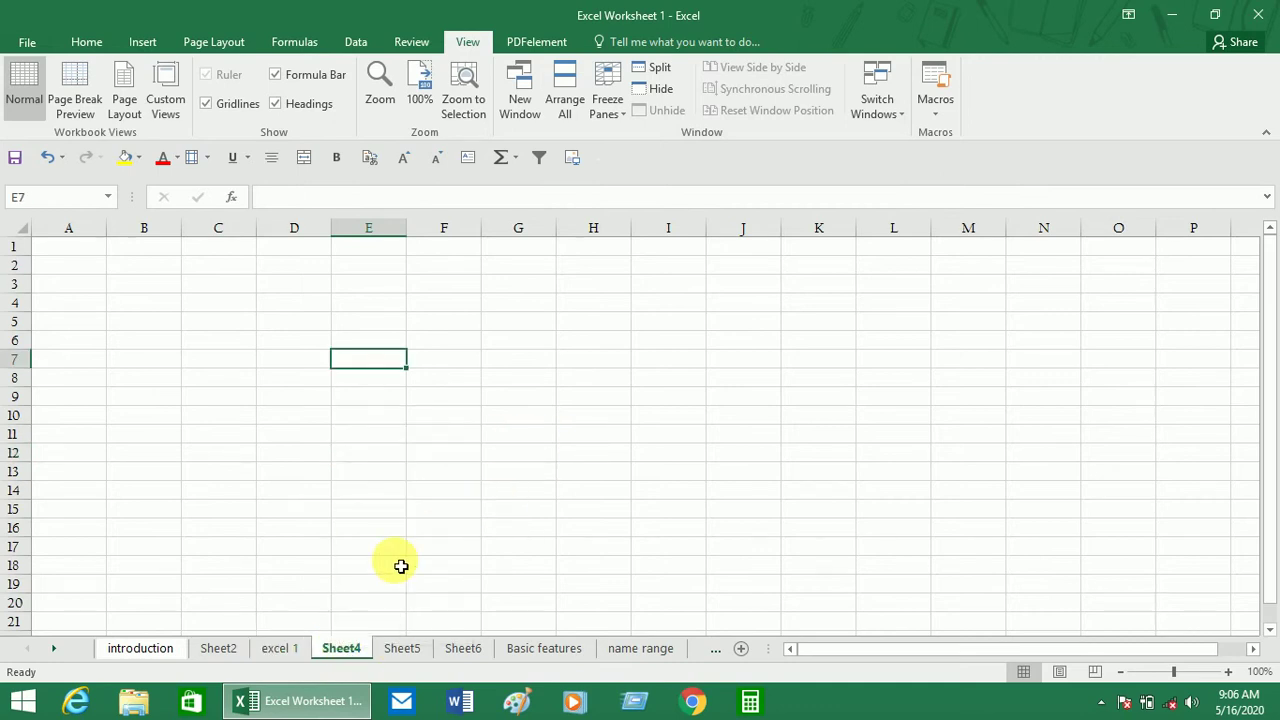
pyautogui.click(285, 648)
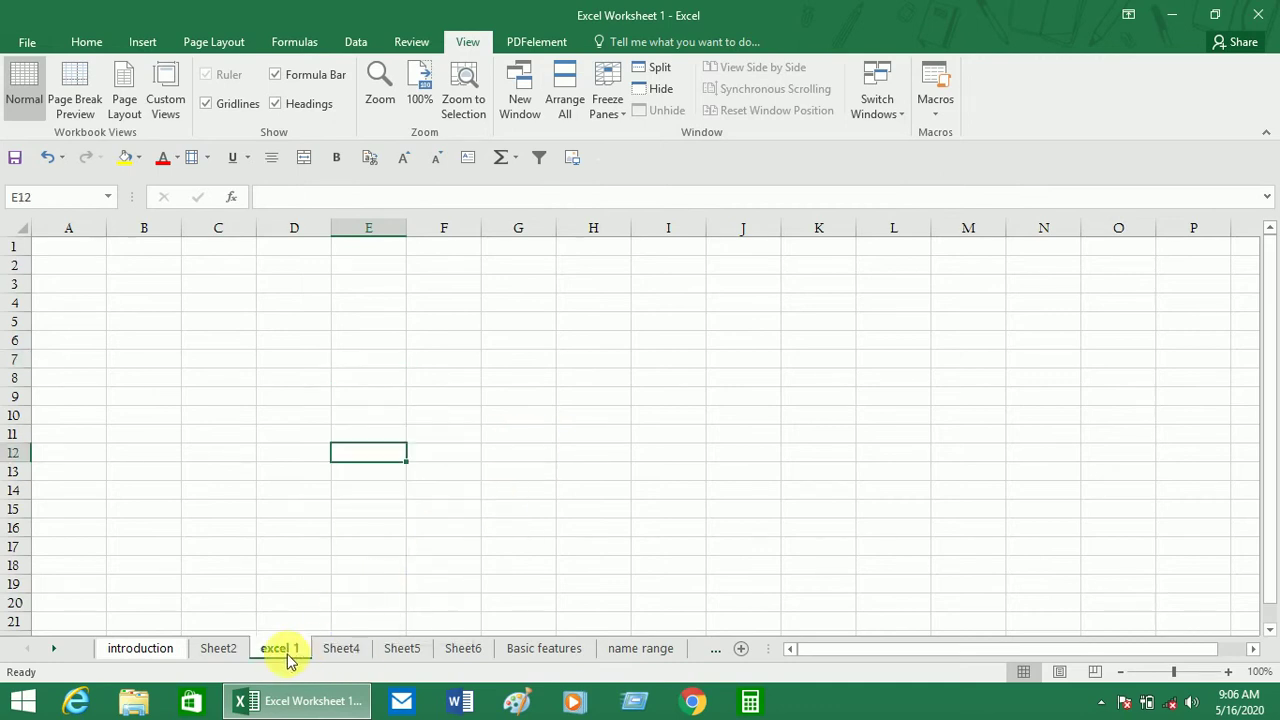
pyautogui.rightClick(345, 650)
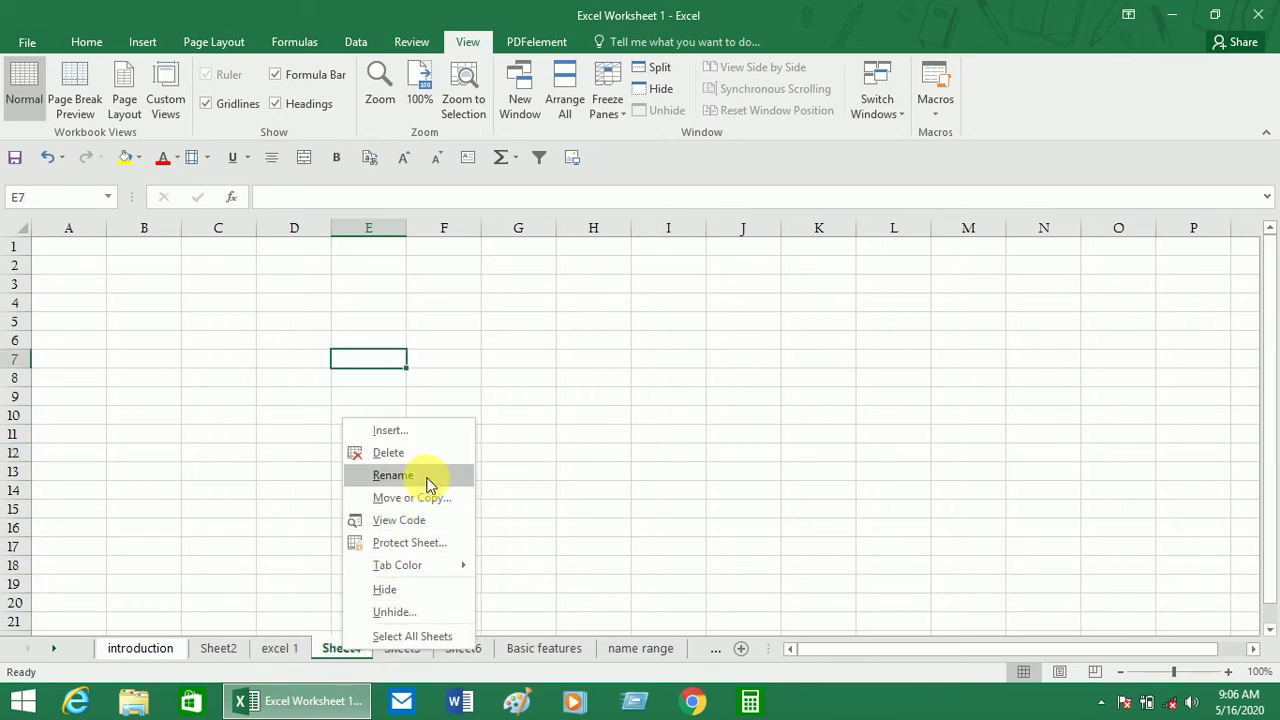
pyautogui.click(540, 518)
pyautogui.rightClick(283, 658)
pyautogui.moveTo(339, 566)
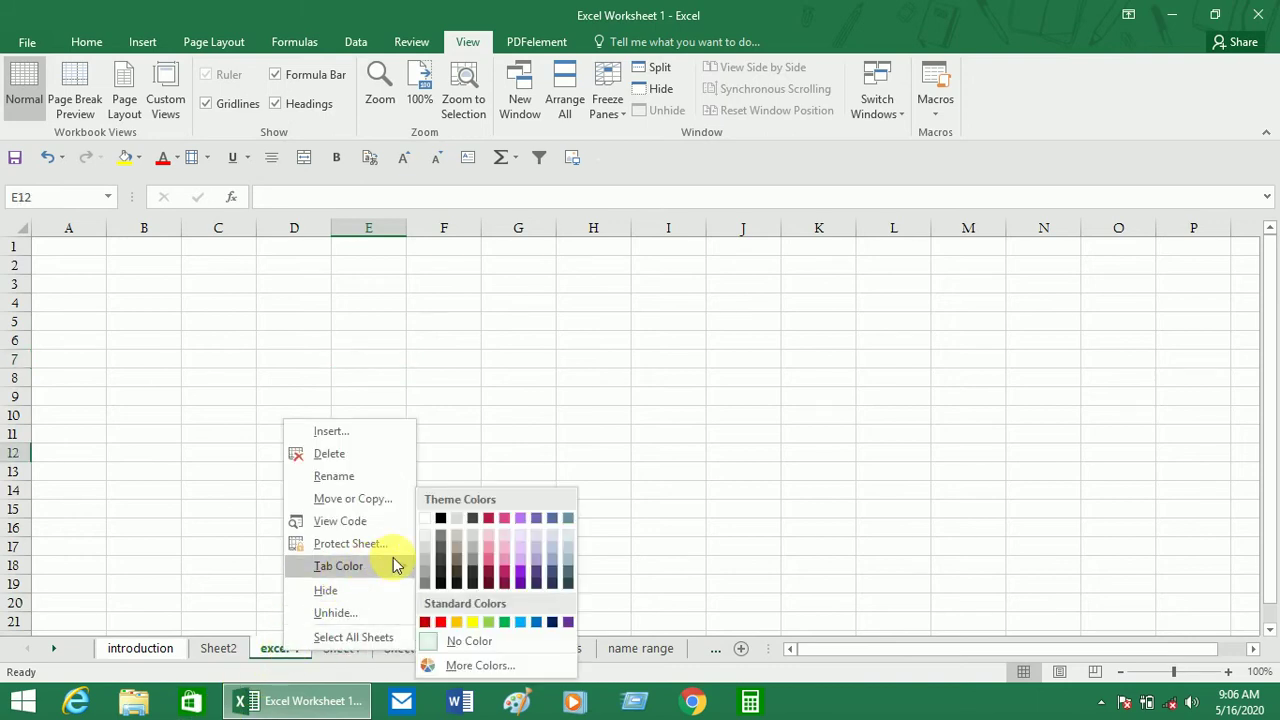
pyautogui.click(441, 622)
# Give the Sheet4 tab a green tab colour, then check the tabs across the workbook.
pyautogui.click(340, 648)
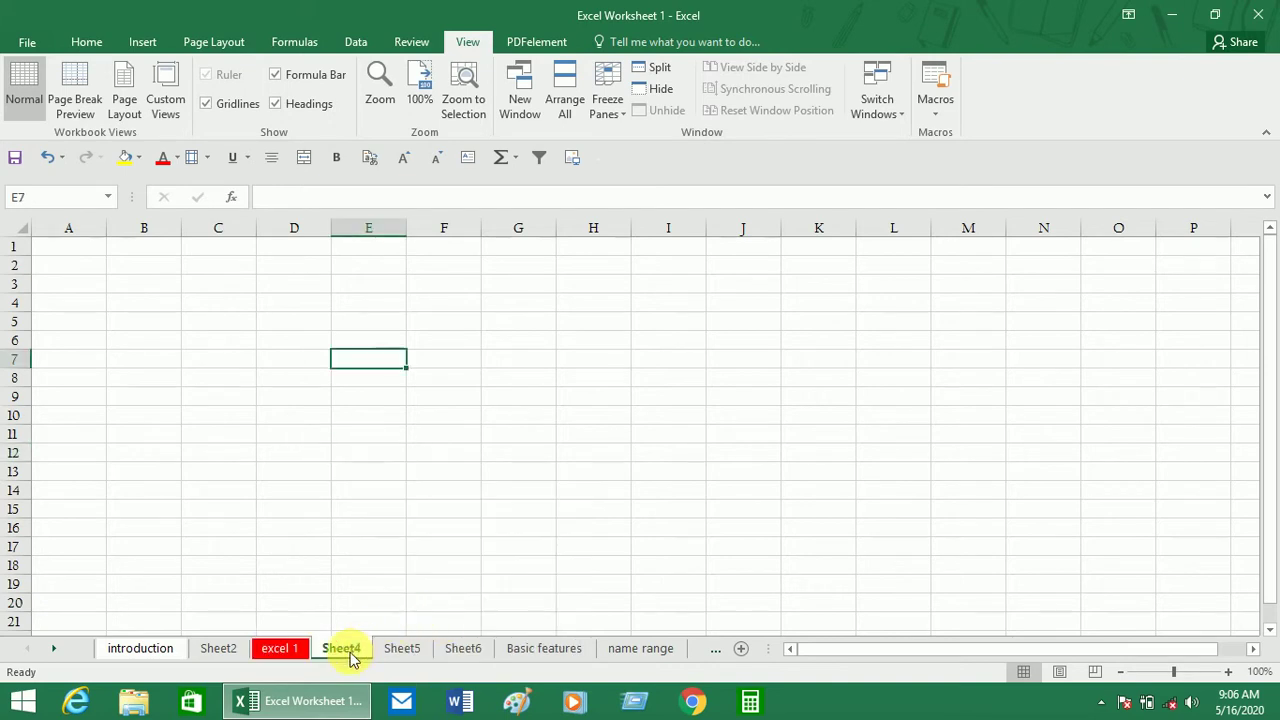
pyautogui.rightClick(350, 658)
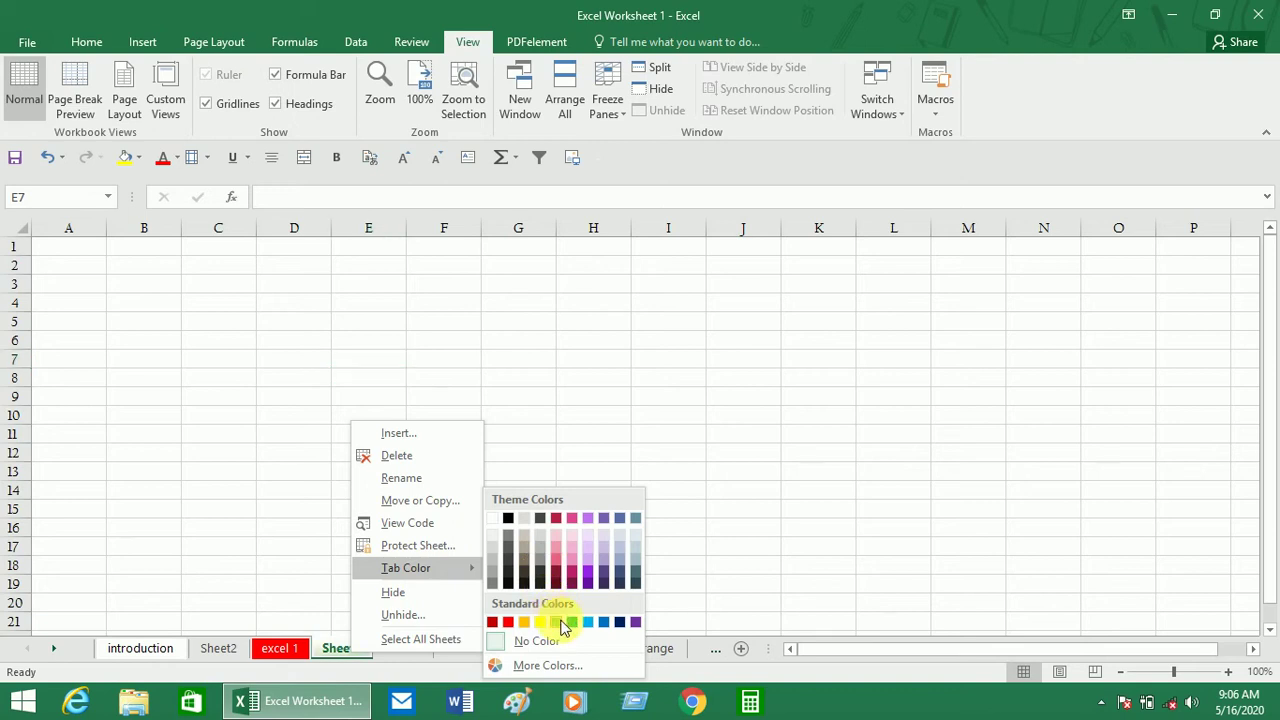
pyautogui.click(578, 619)
pyautogui.click(593, 584)
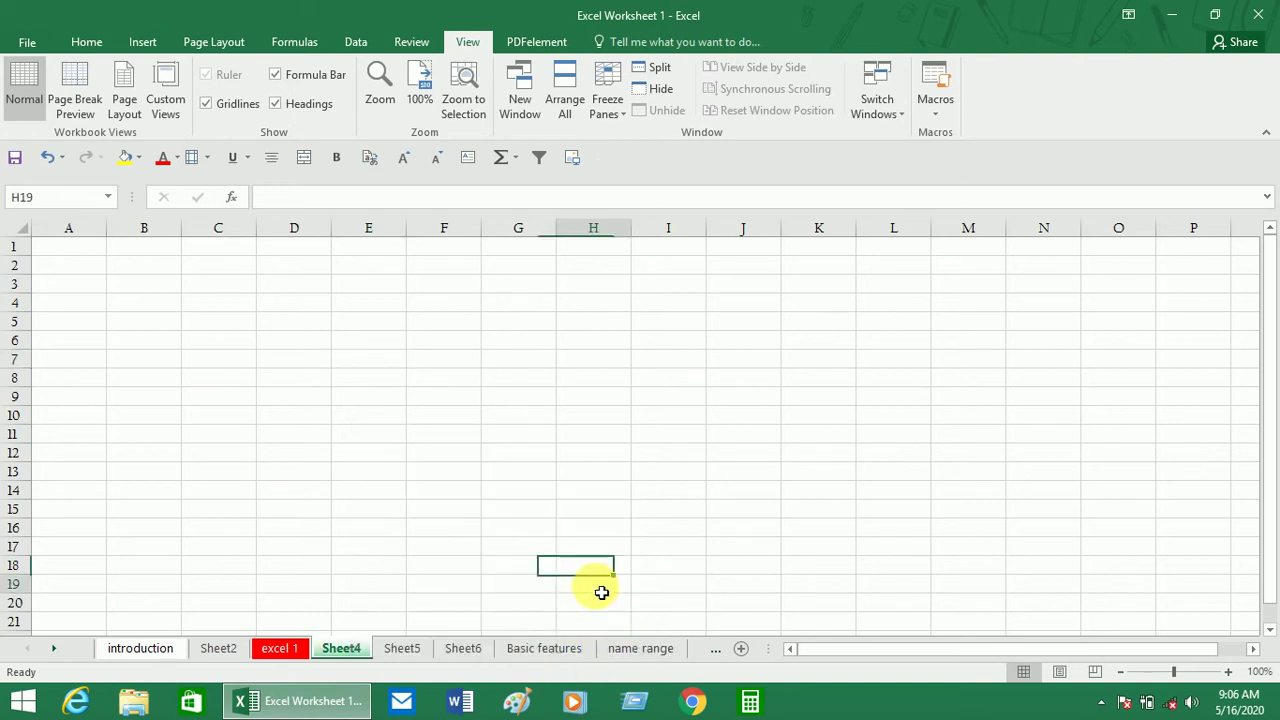
pyautogui.click(296, 648)
pyautogui.click(333, 650)
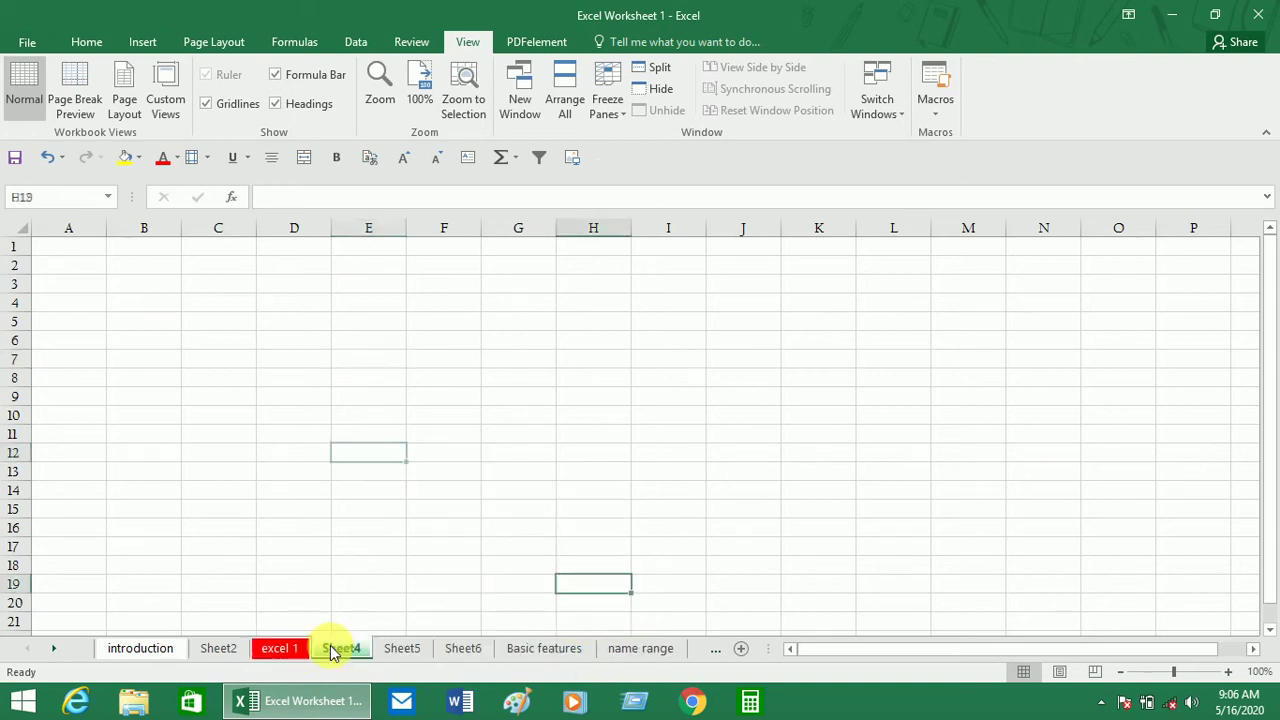
pyautogui.click(276, 647)
pyautogui.click(148, 655)
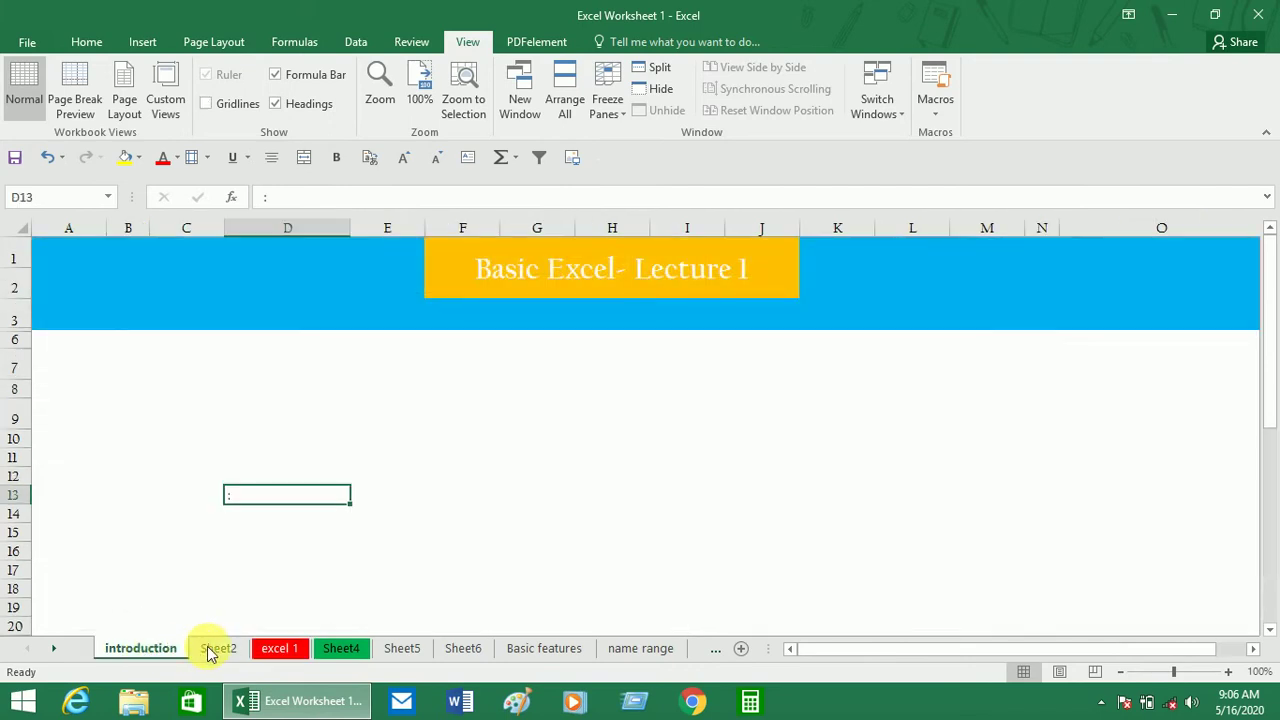
pyautogui.click(210, 650)
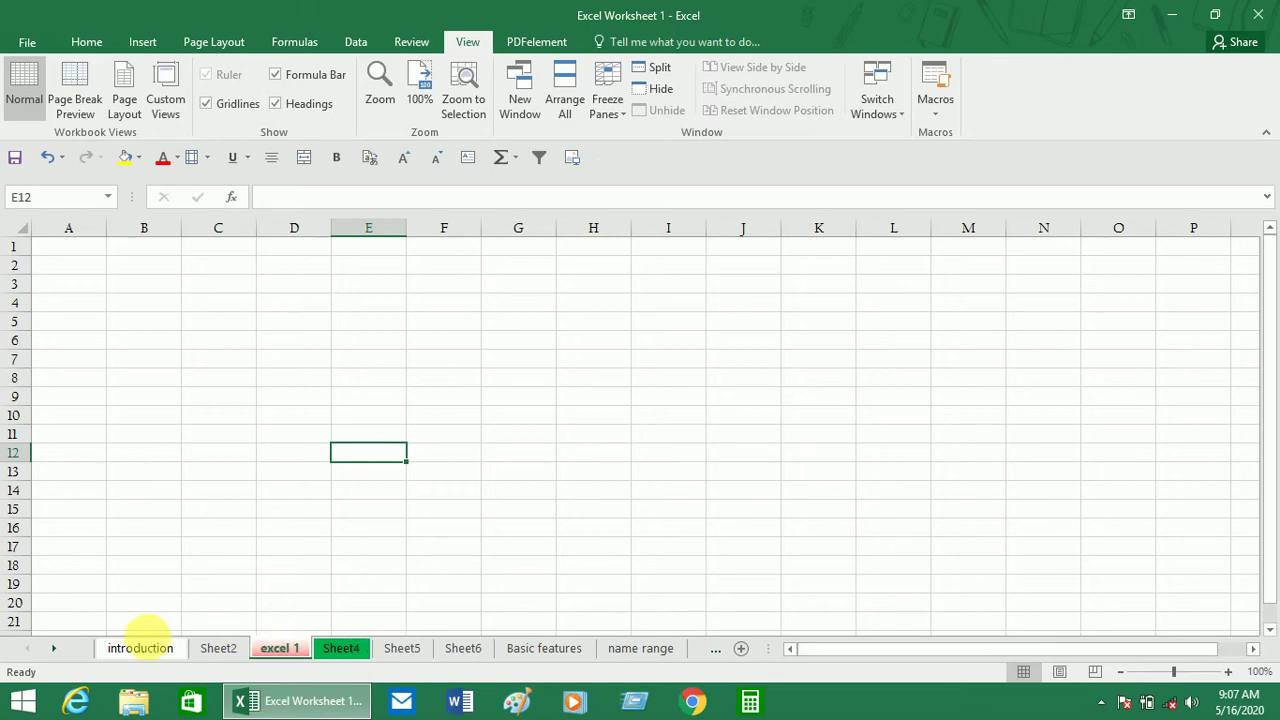
# Go to the blank excel 1 sheet, whose red tab sits beside green Sheet4.
pyautogui.keyDown('ctrl'); pyautogui.click(148, 648); pyautogui.keyUp('ctrl')
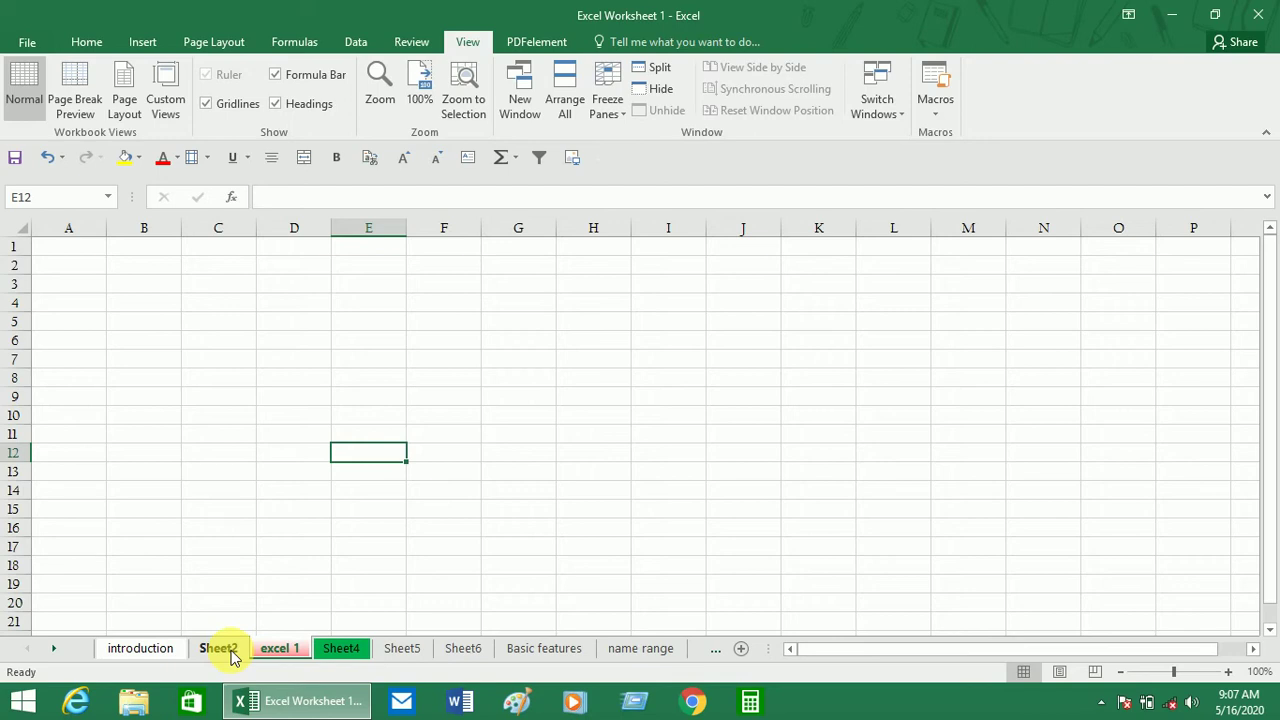
# Hide the excel 1 sheet, then hide Sheet4, each from its tab context menu.
pyautogui.rightClick(294, 652)
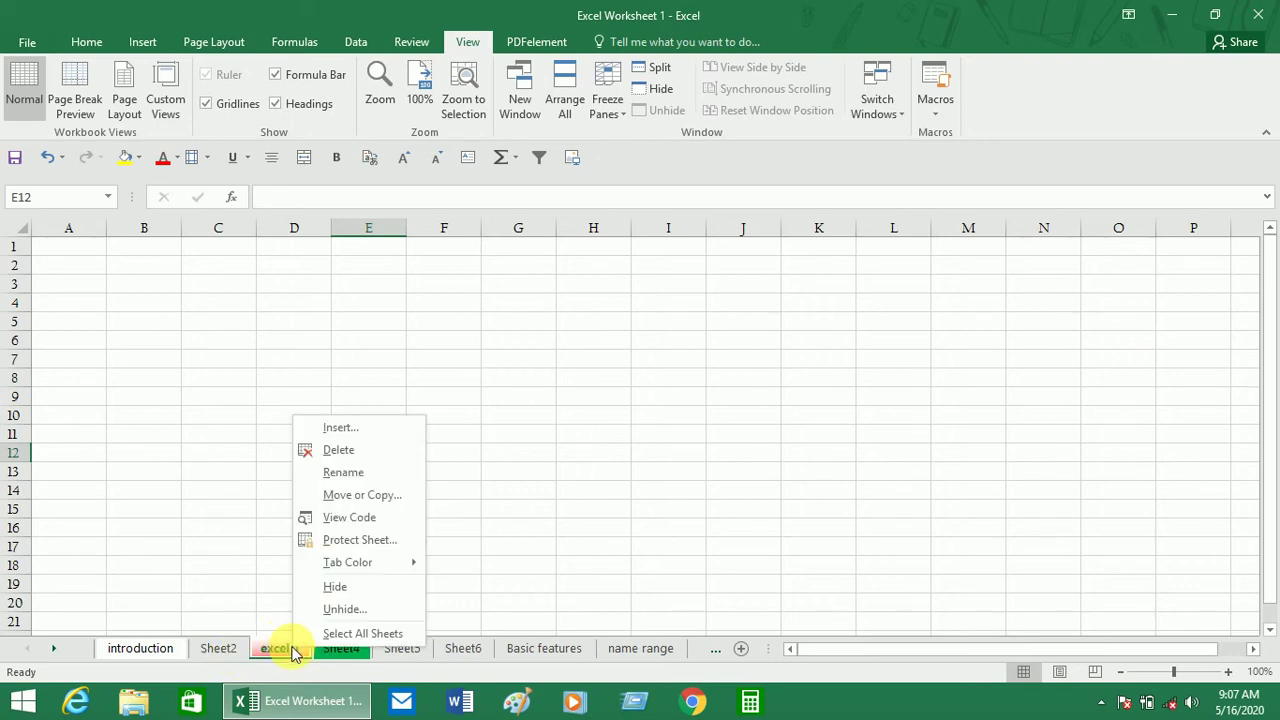
pyautogui.click(401, 584)
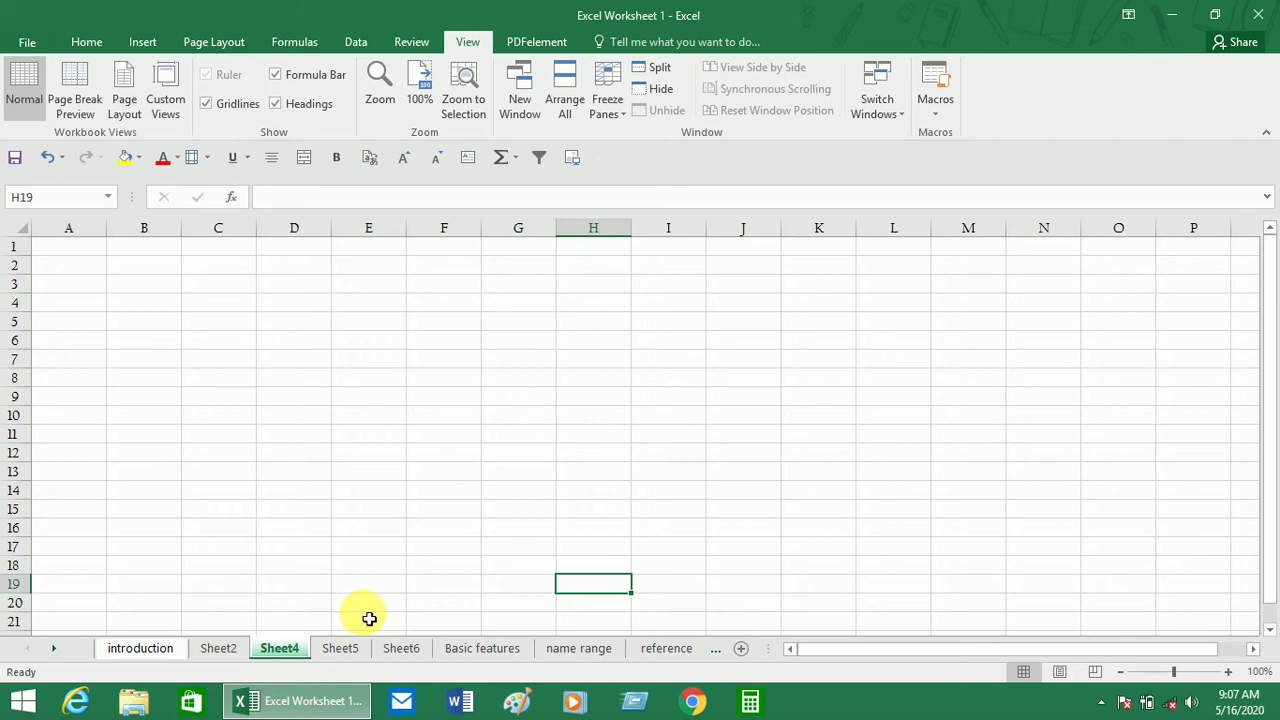
pyautogui.rightClick(279, 648)
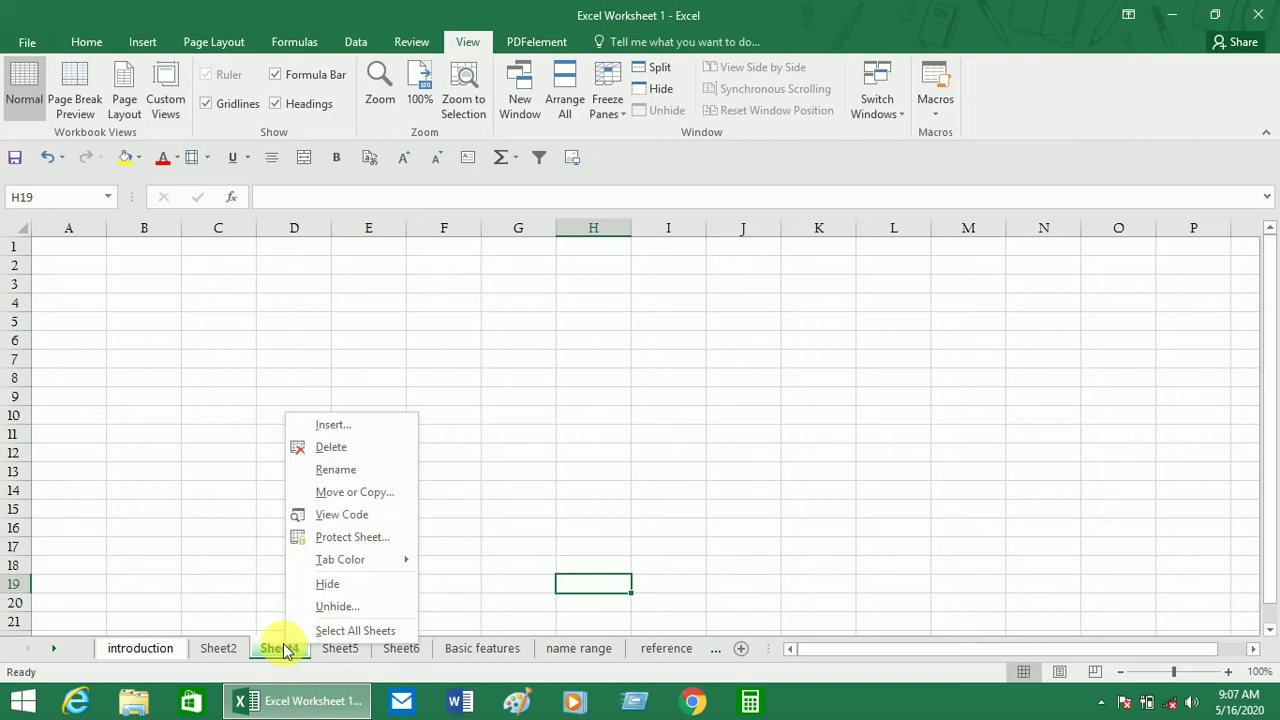
pyautogui.click(345, 588)
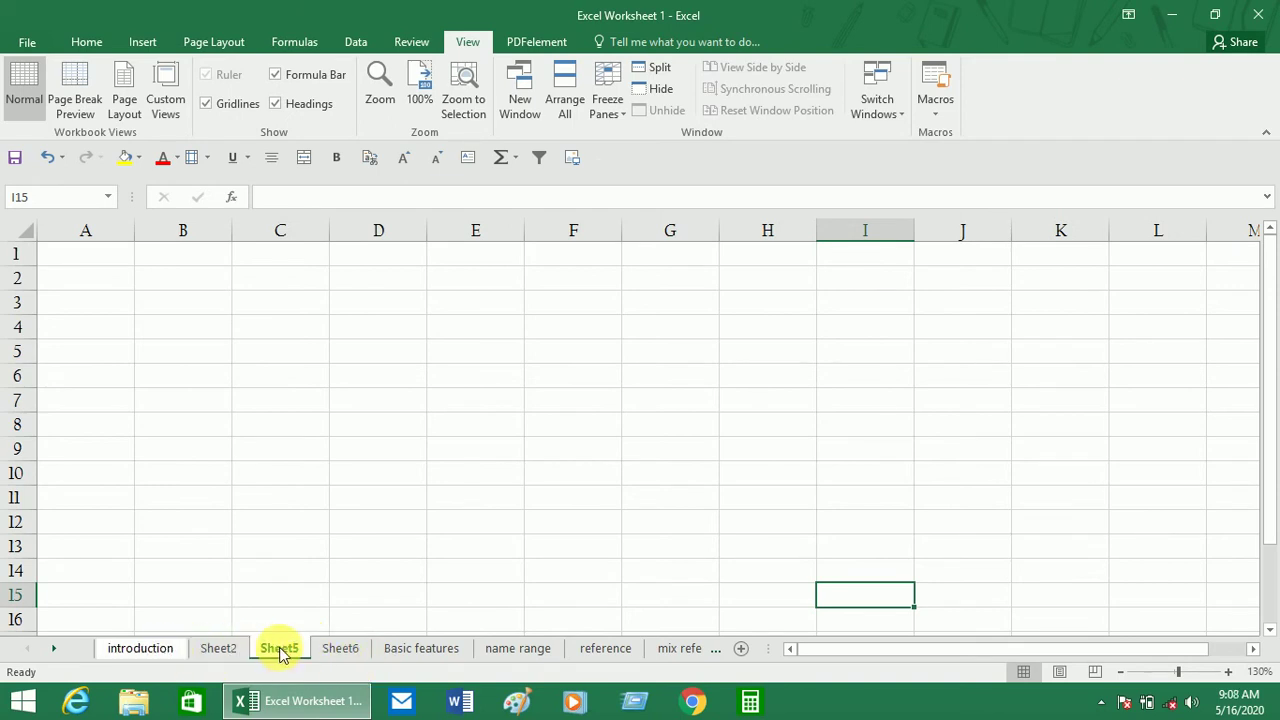
# Pick excel 1 in the Unhide list so its red tab returns between Sheet2 and Sheet5.
pyautogui.rightClick(416, 650)
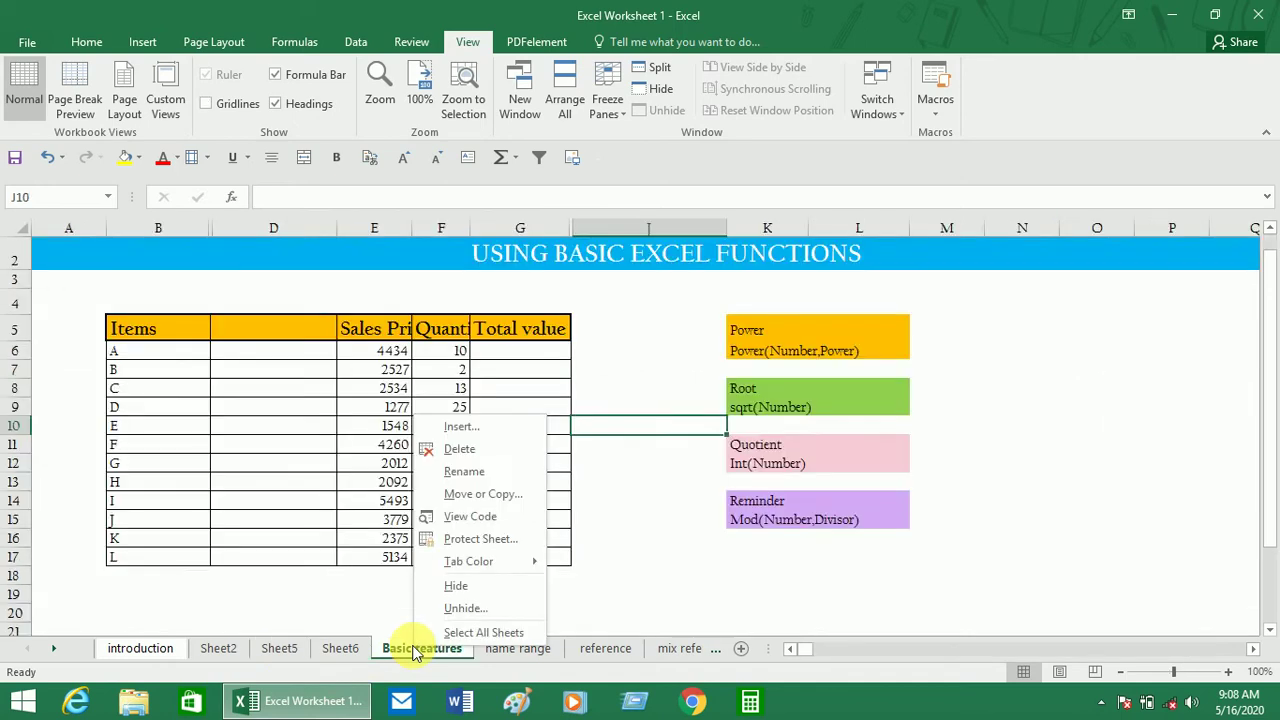
pyautogui.click(341, 648)
pyautogui.rightClick(343, 650)
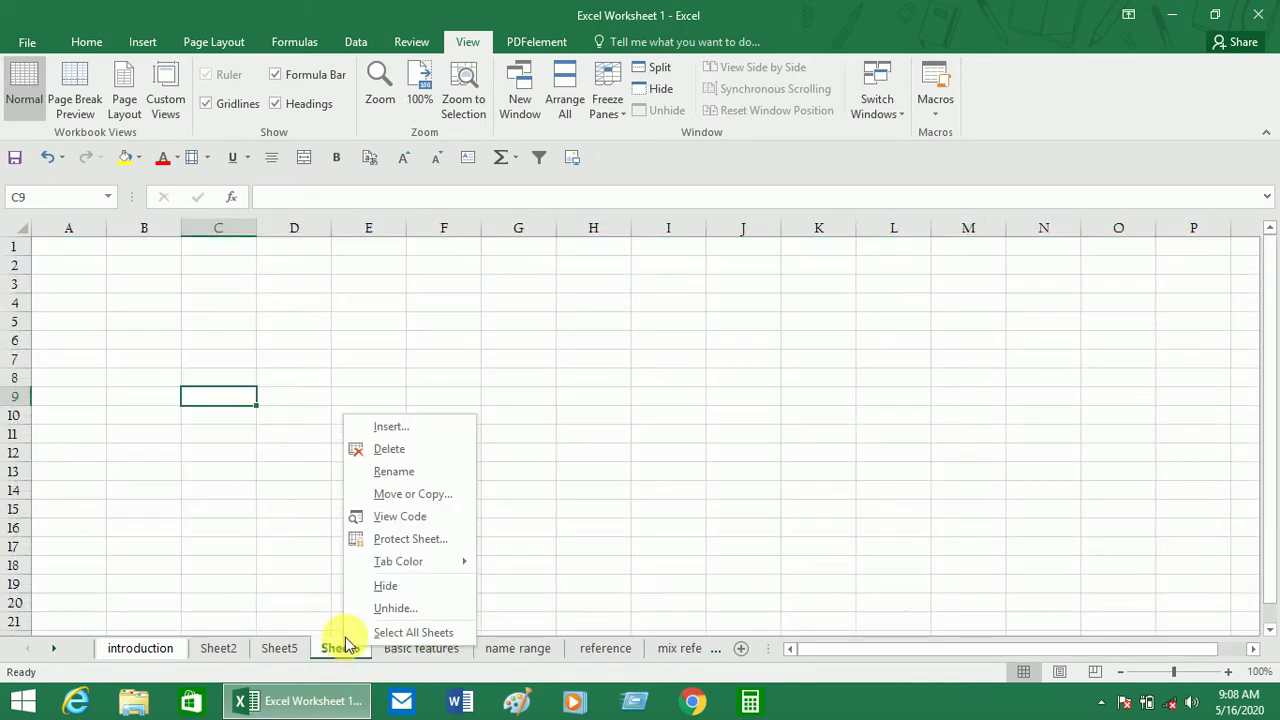
pyautogui.click(393, 612)
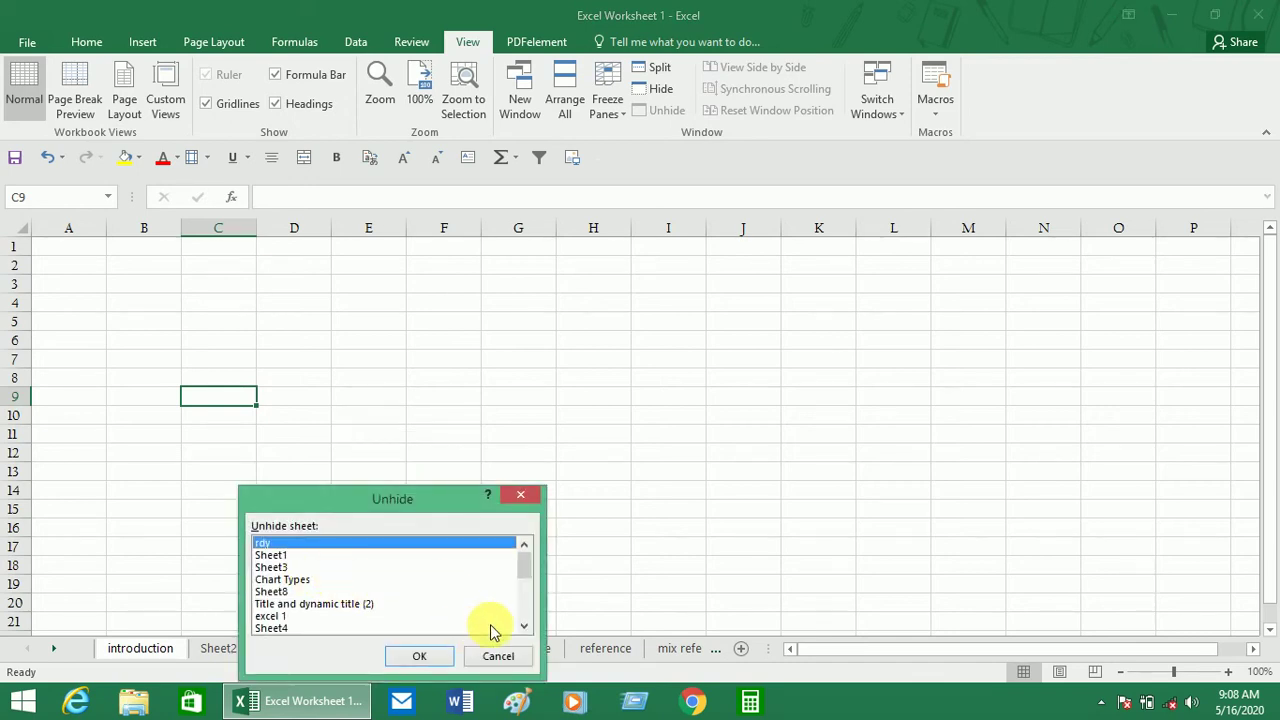
pyautogui.click(523, 626)
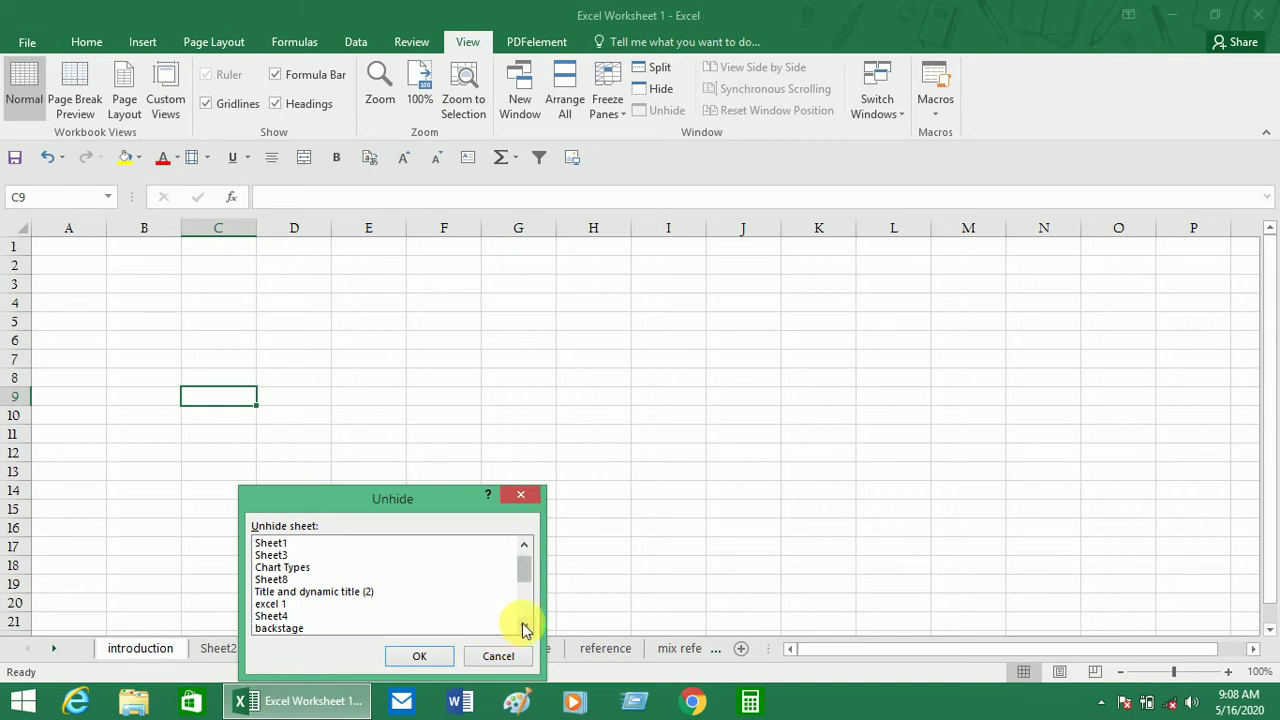
pyautogui.click(260, 604)
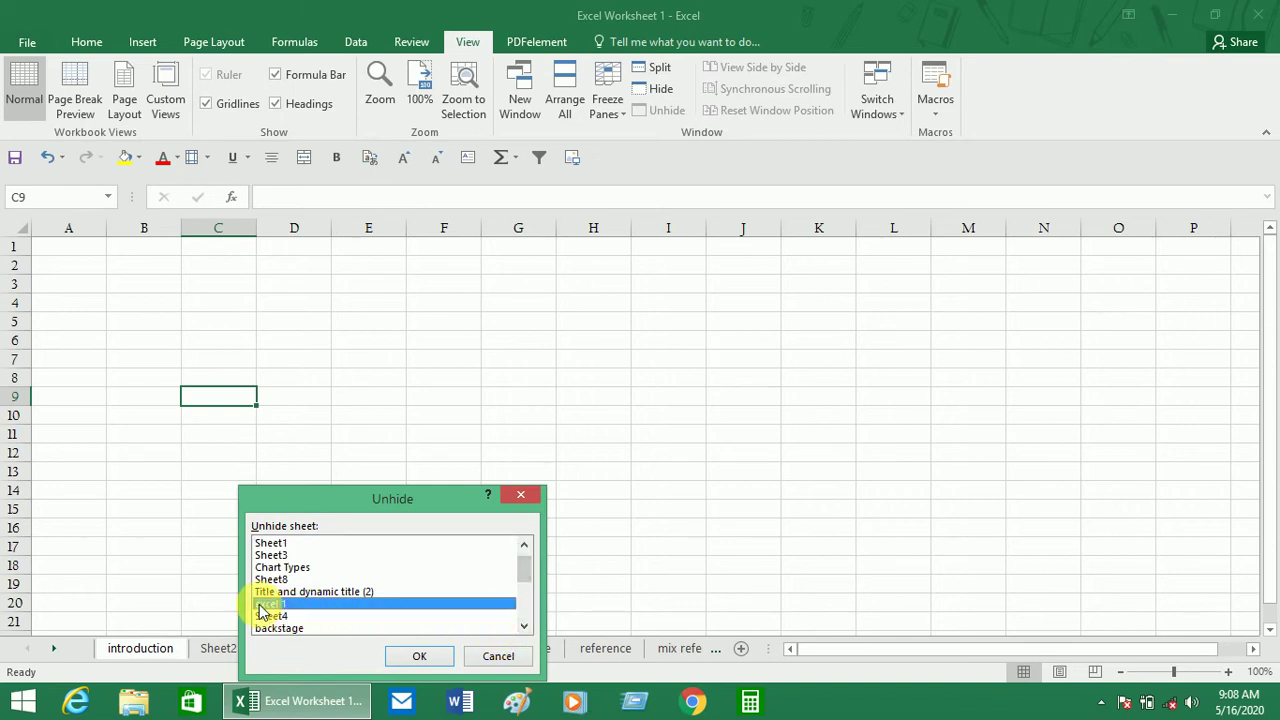
pyautogui.click(415, 657)
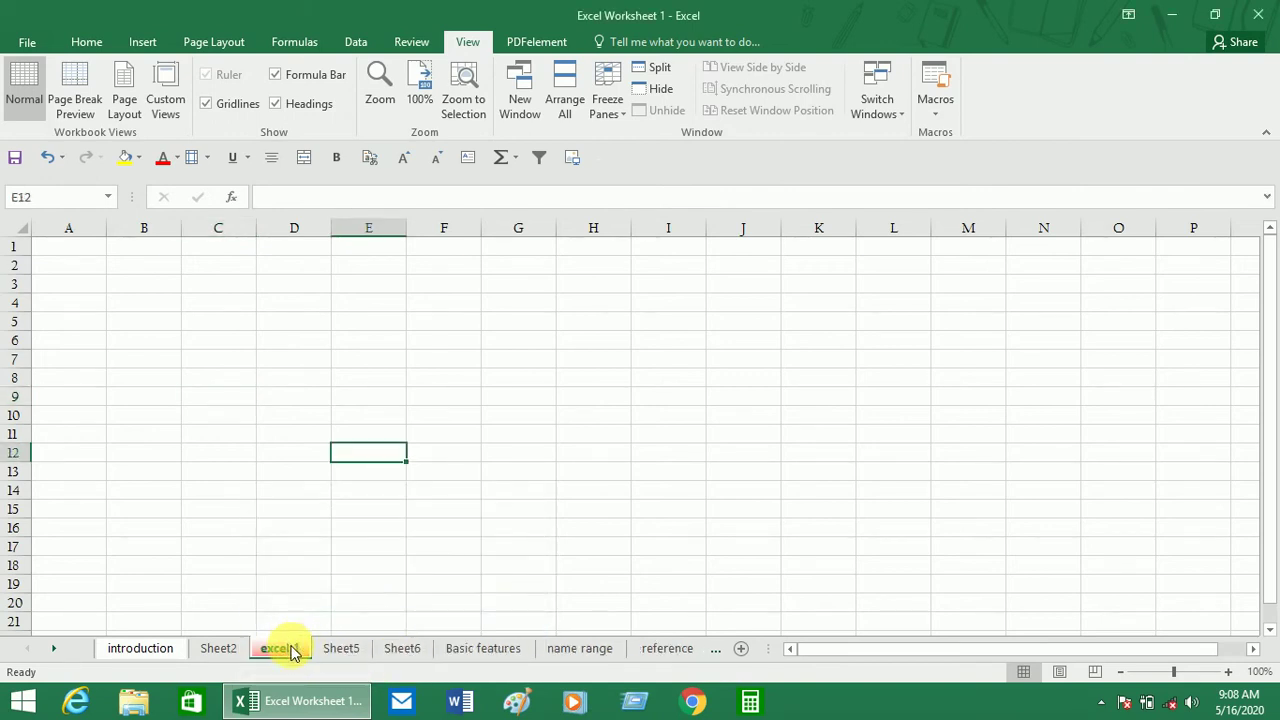
# Enter 200 in cell E8 of the excel 1 sheet.
pyautogui.click(425, 545)
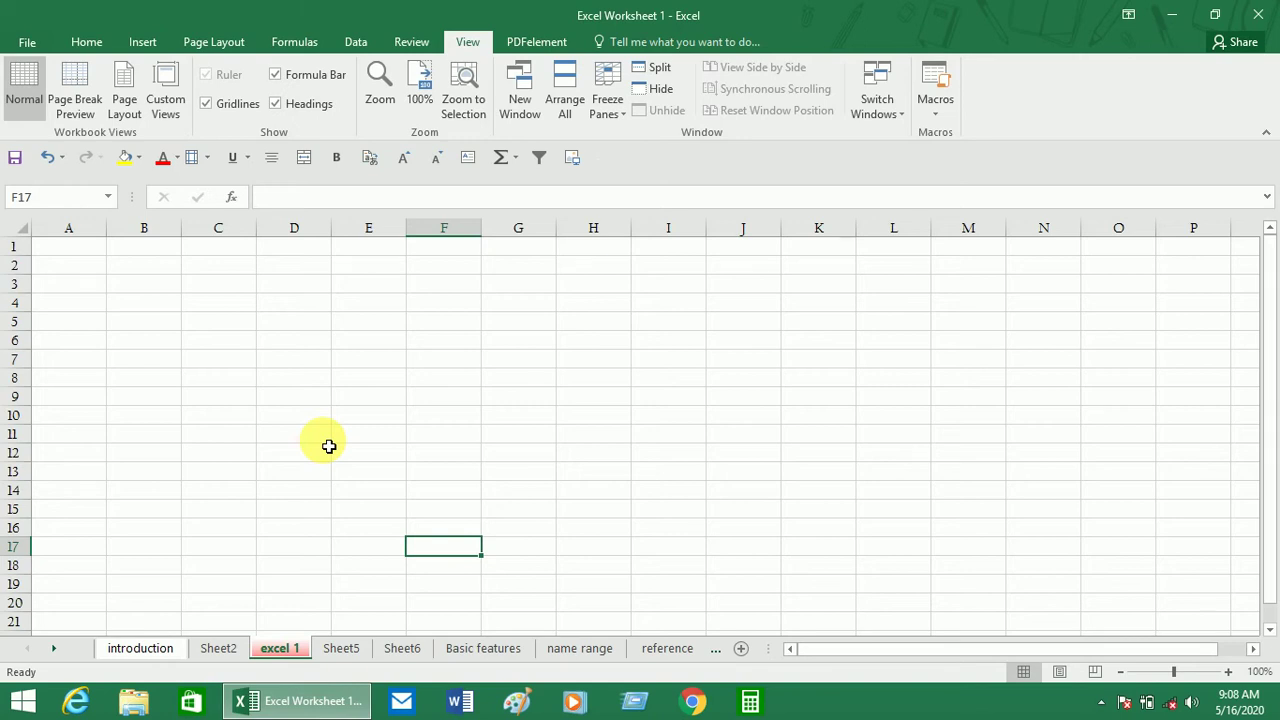
pyautogui.click(330, 439)
pyautogui.click(343, 412)
pyautogui.click(366, 385)
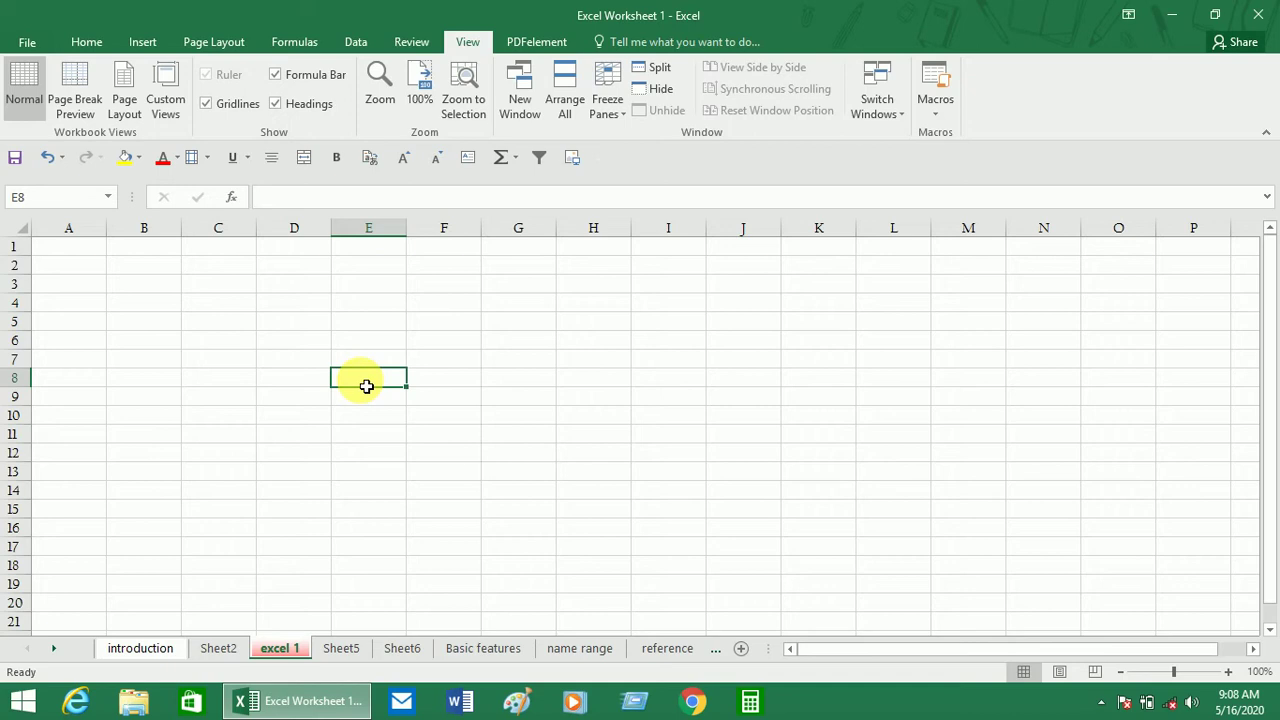
pyautogui.write('200')
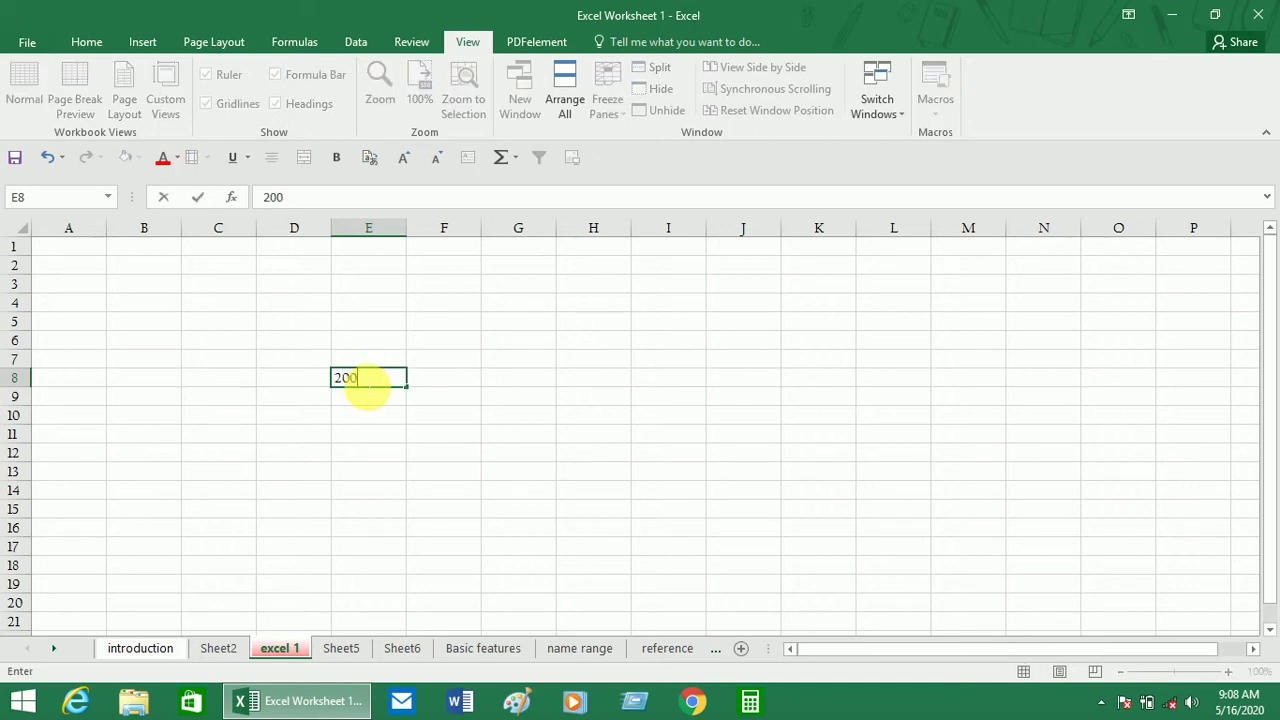
pyautogui.press('Return')
# Enter 20 in E9 and E10, then clear both cells, leaving only E8 filled.
pyautogui.write('20')
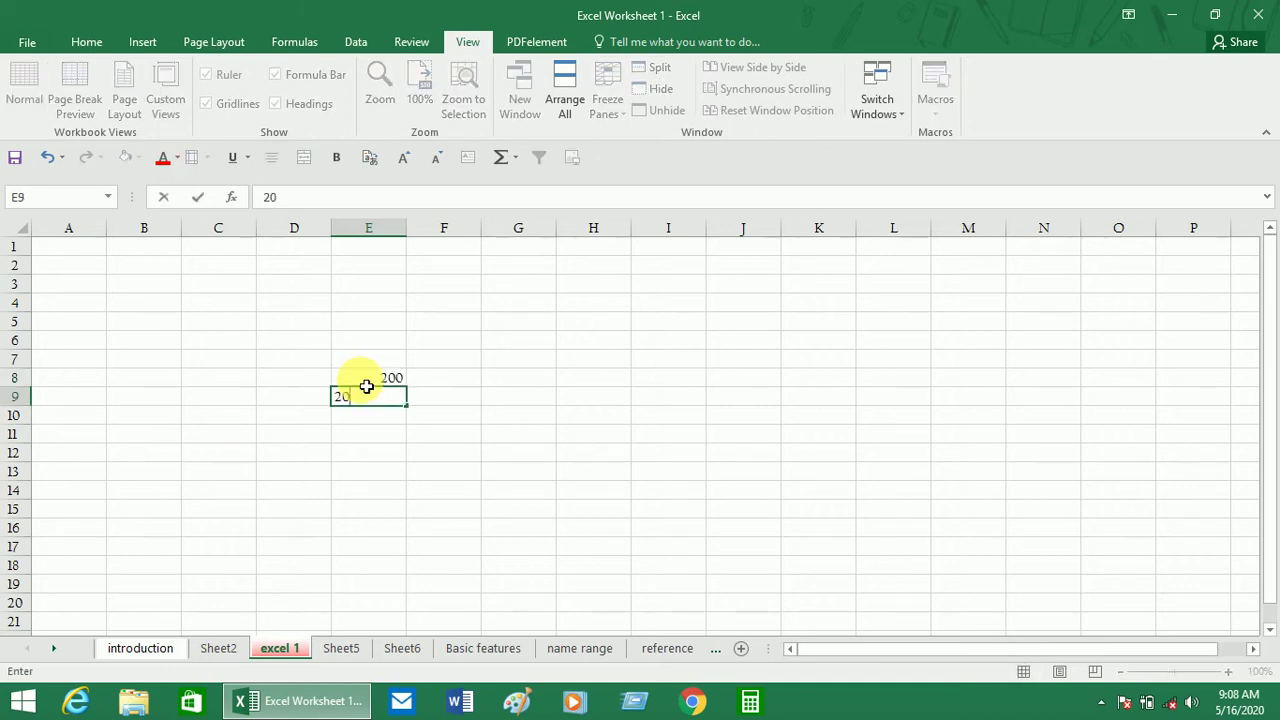
pyautogui.press('Return')
pyautogui.write('20')
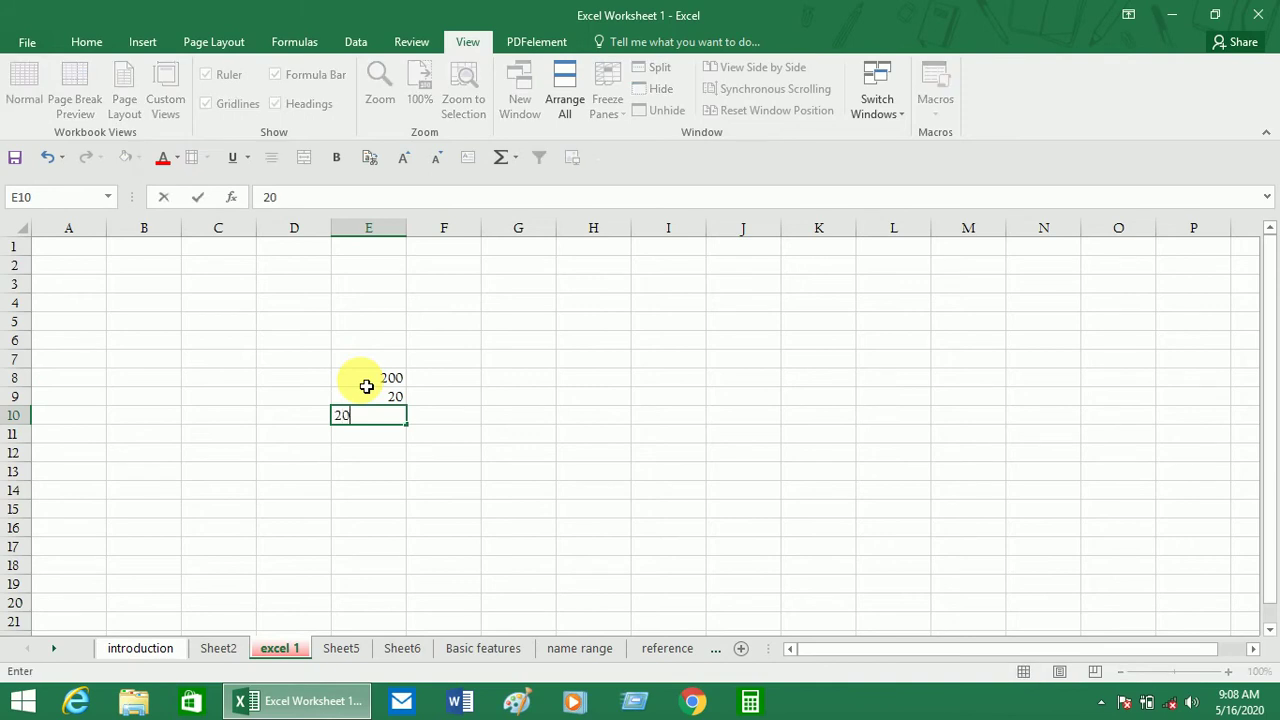
pyautogui.press('Return')
pyautogui.press('Up')
pyautogui.press('Up')
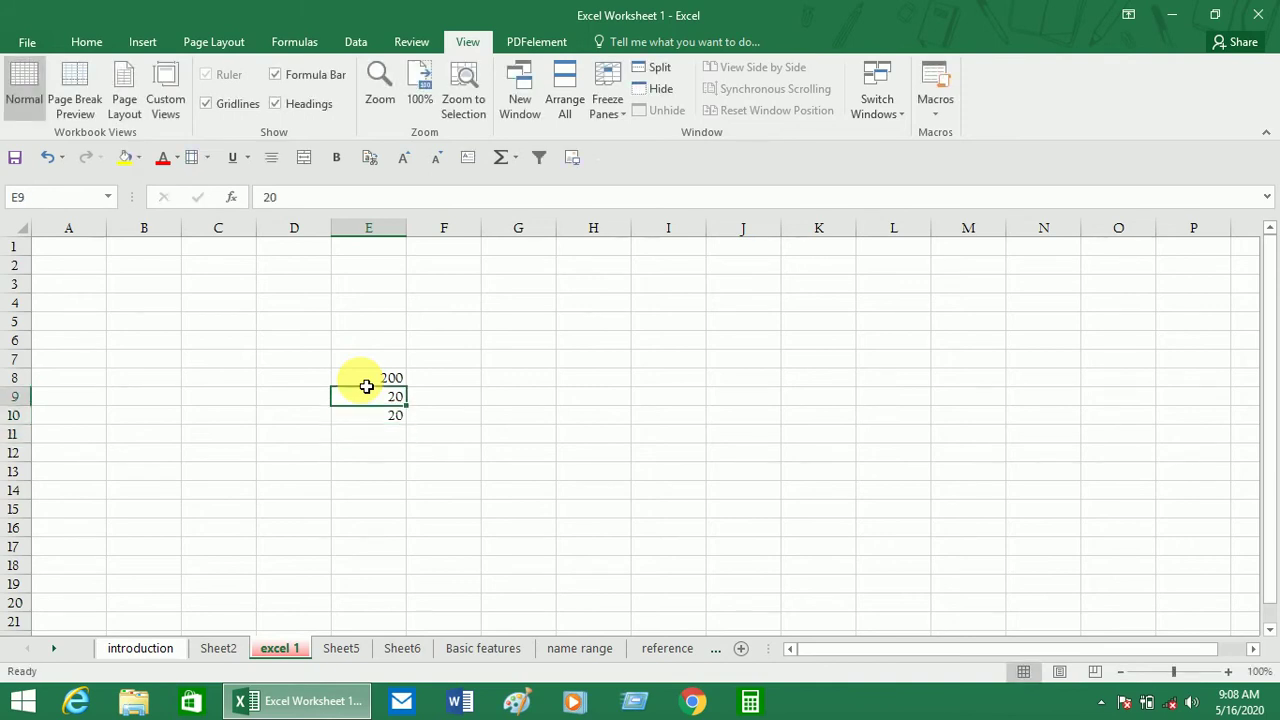
pyautogui.press('Down')
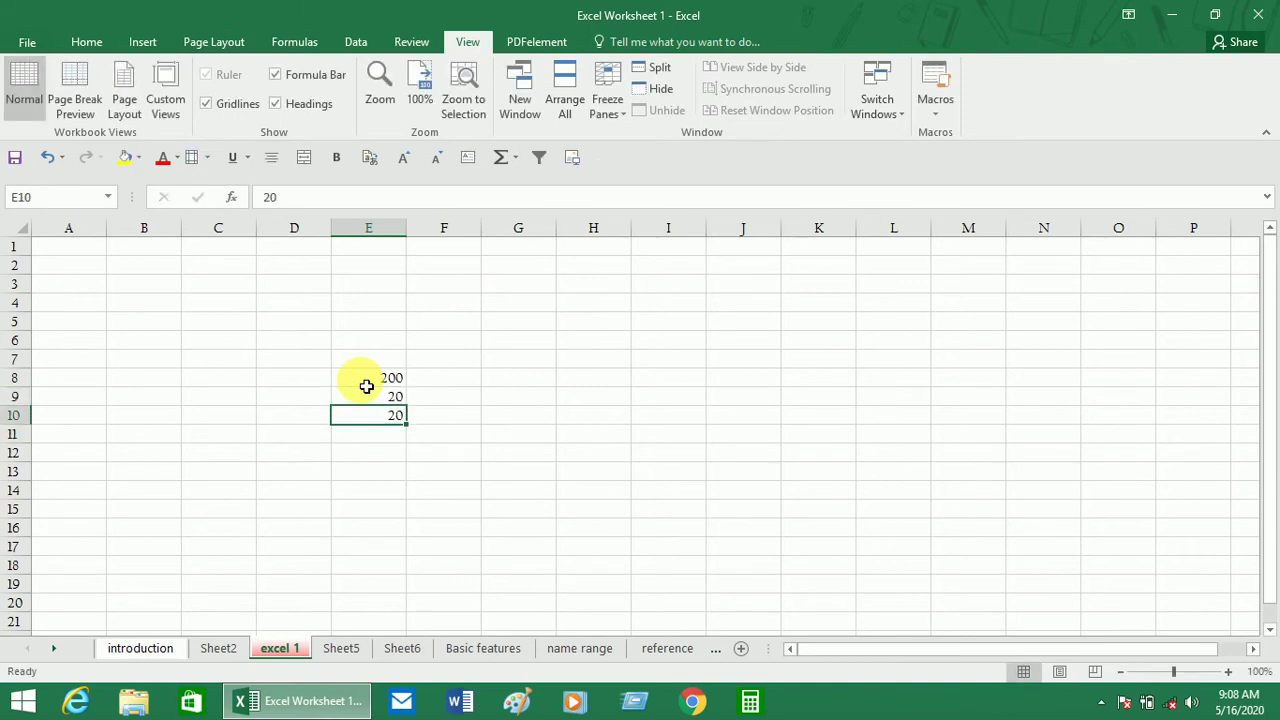
pyautogui.press('Up')
pyautogui.press('Delete')
pyautogui.press('BackSpace')
pyautogui.press('Return')
pyautogui.press('BackSpace')
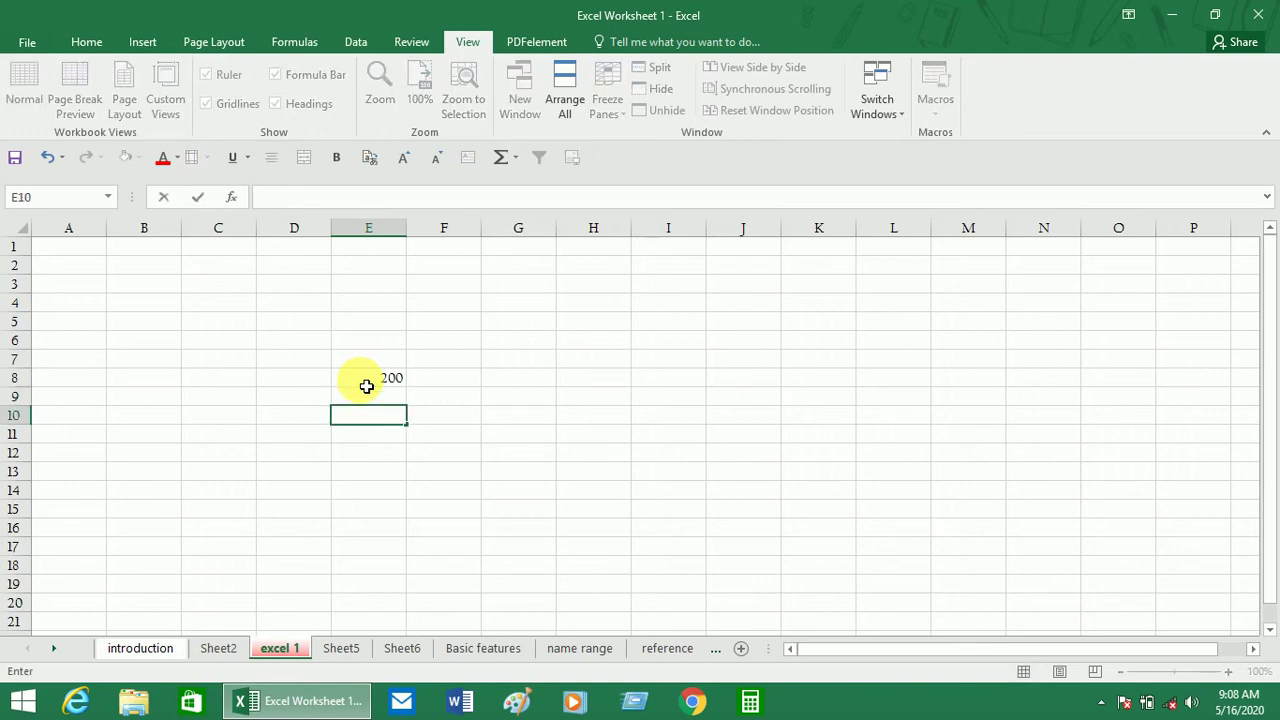
pyautogui.click(367, 386)
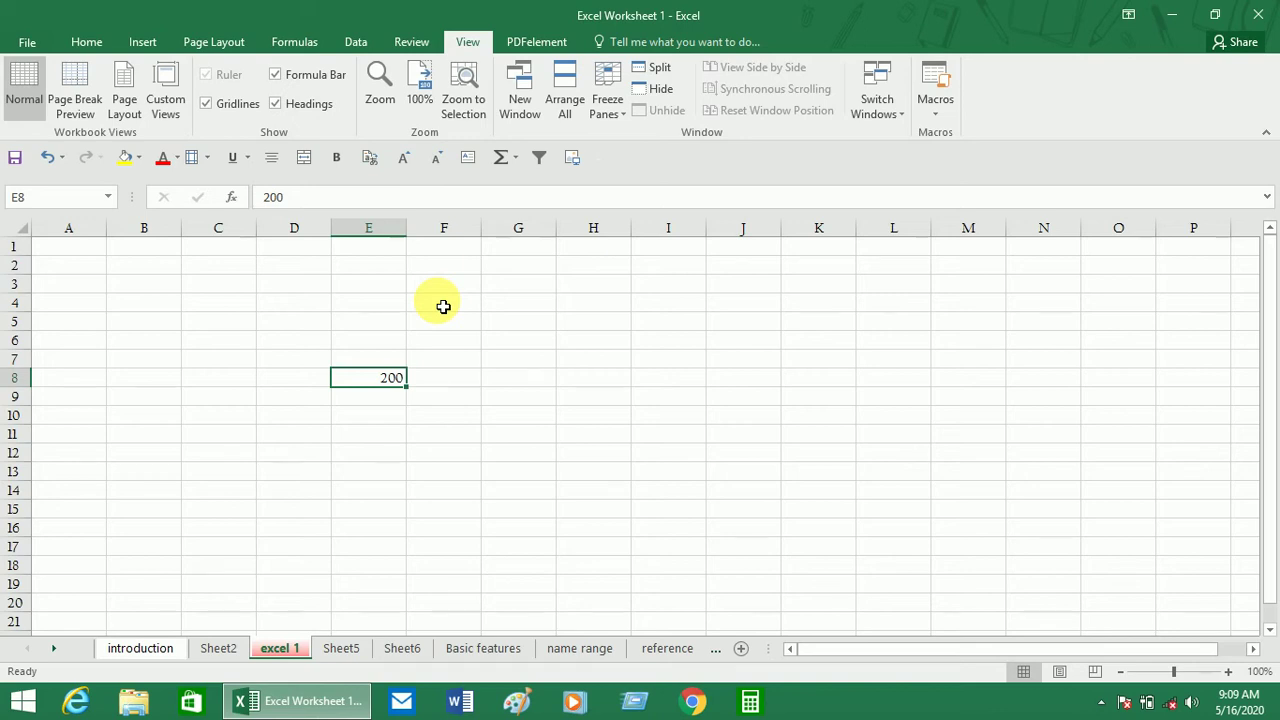
pyautogui.hotkey('shift', 'Right')
pyautogui.hotkey('shift', 'Down')
pyautogui.hotkey('shift', 'Down')
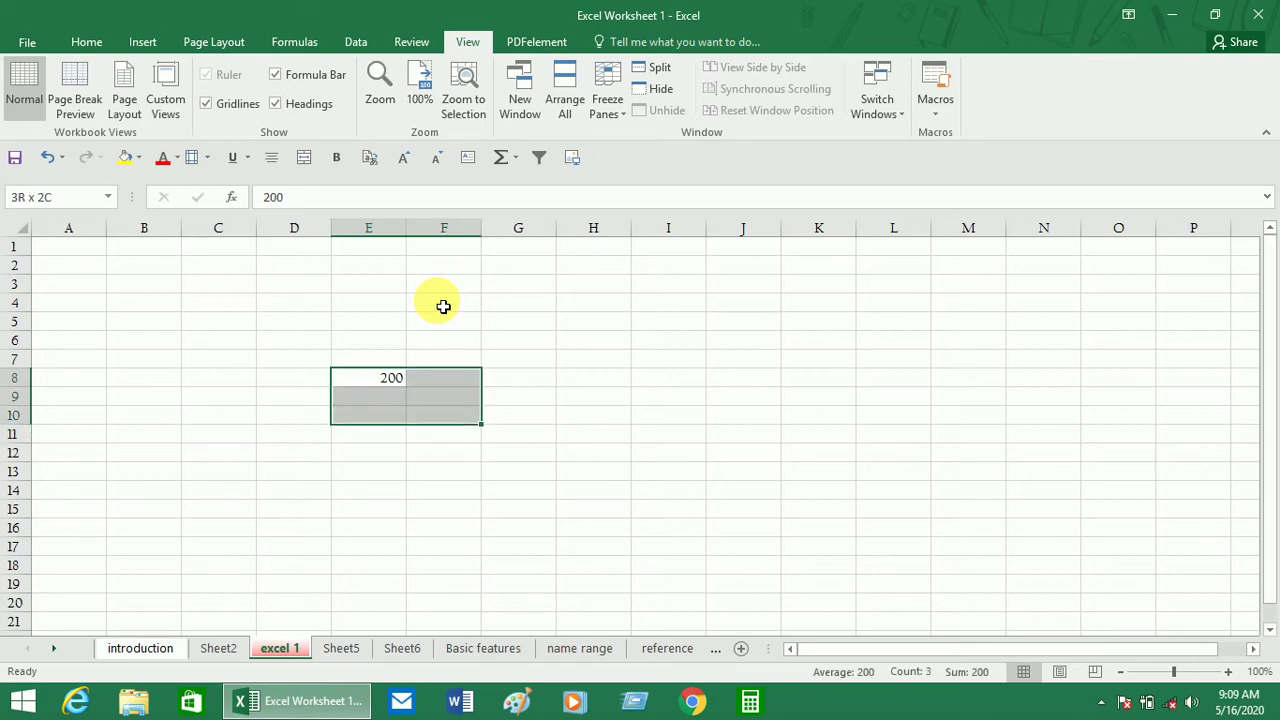
pyautogui.hotkey('shift', 'Right')
pyautogui.hotkey('shift', 'Down')
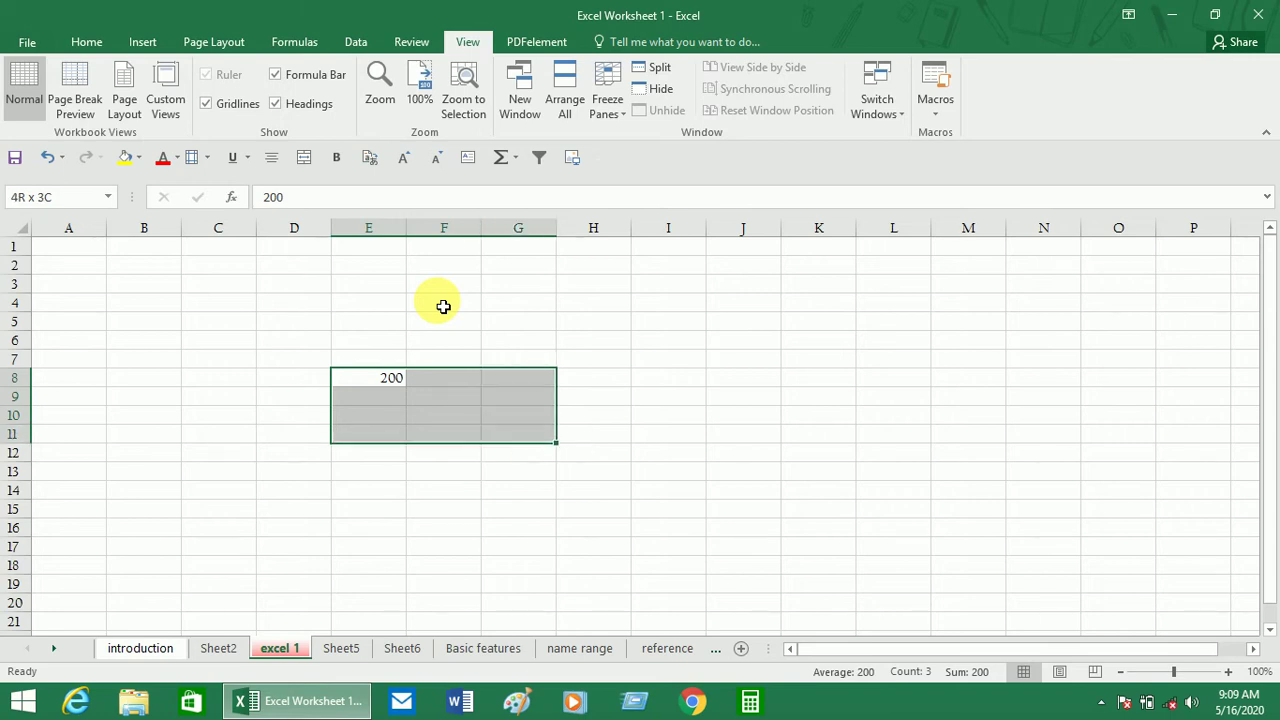
pyautogui.click(443, 306)
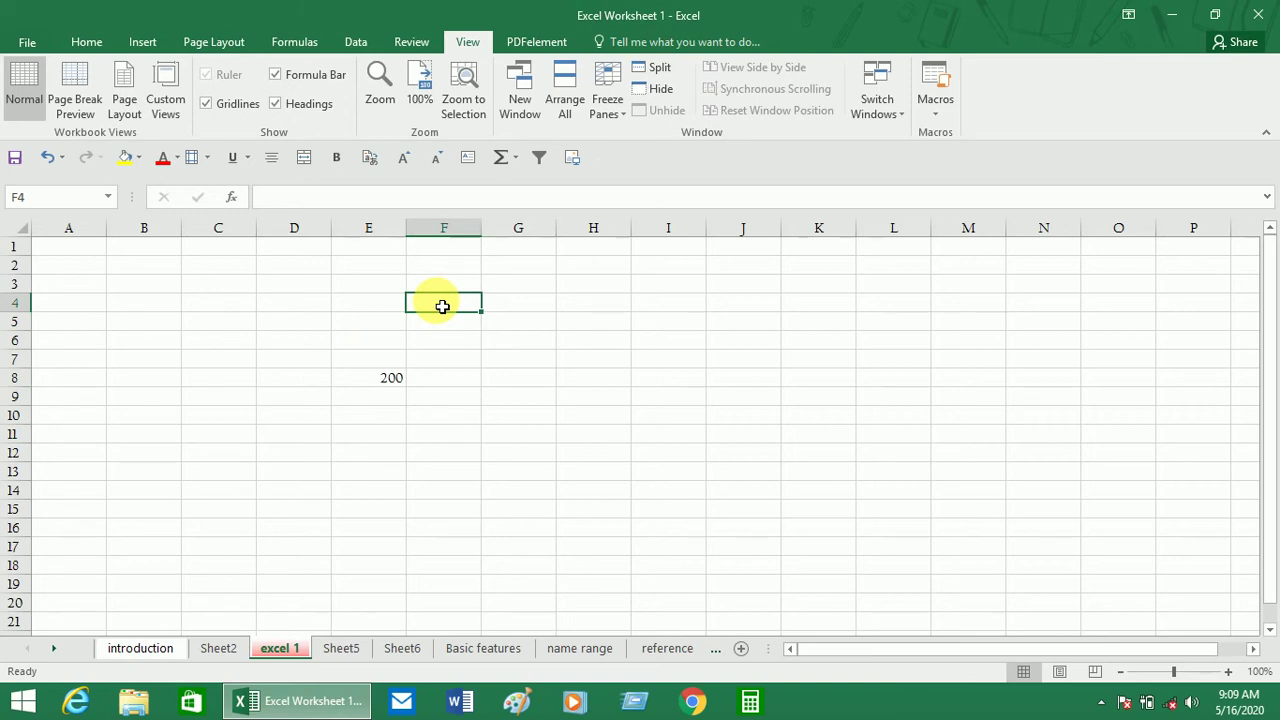
pyautogui.moveTo(443, 306)
pyautogui.mouseDown()
pyautogui.moveTo(568, 451)
pyautogui.moveTo(828, 472)
pyautogui.mouseUp()
pyautogui.click(670, 455)
pyautogui.click(490, 340)
pyautogui.moveTo(499, 374)
pyautogui.mouseDown()
pyautogui.moveTo(628, 423)
pyautogui.moveTo(677, 423)
pyautogui.mouseUp()
pyautogui.click(523, 420)
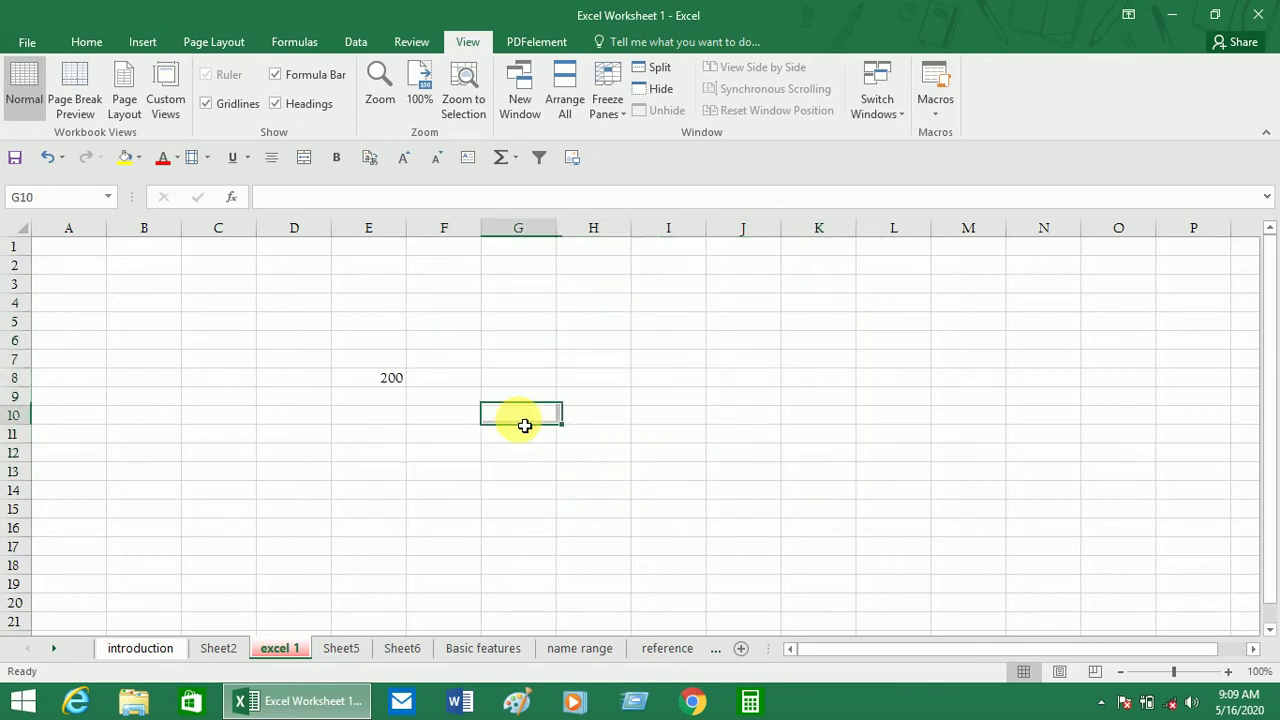
pyautogui.click(394, 380)
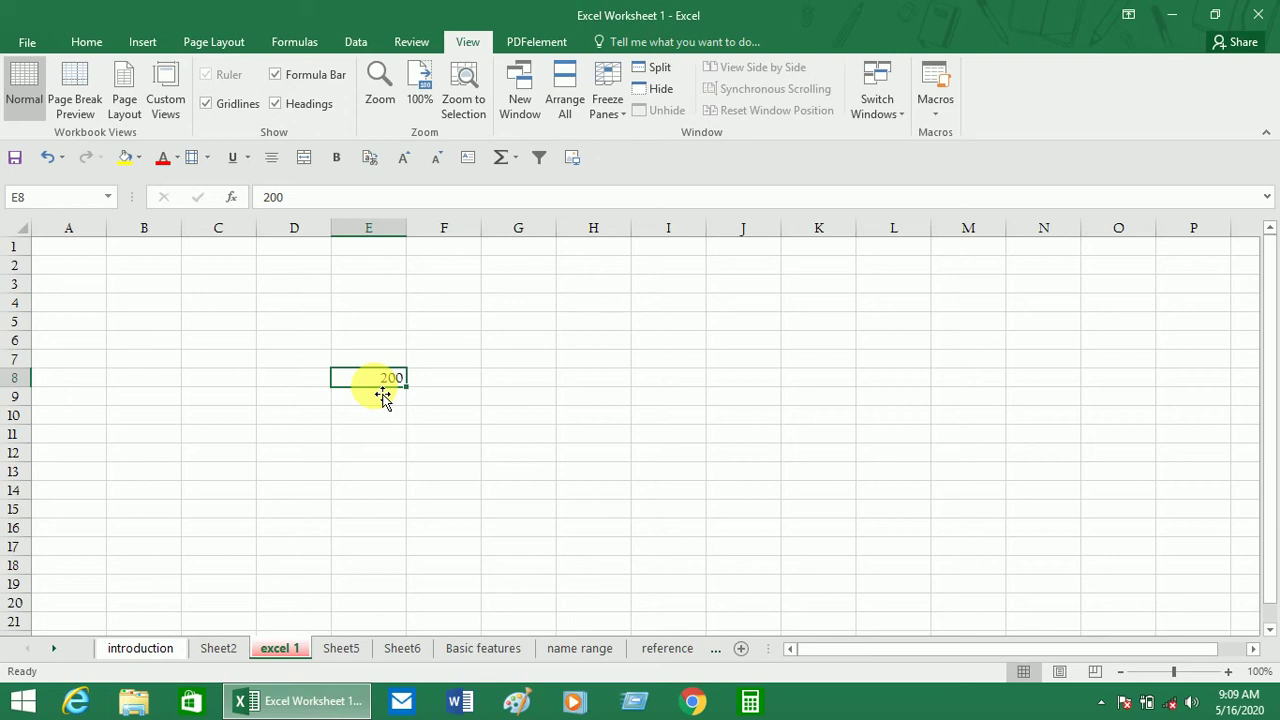
# Drag the 200 out of E8, briefly to L4, and drop it into cell F8.
pyautogui.moveTo(383, 397); pyautogui.dragTo(450, 400)
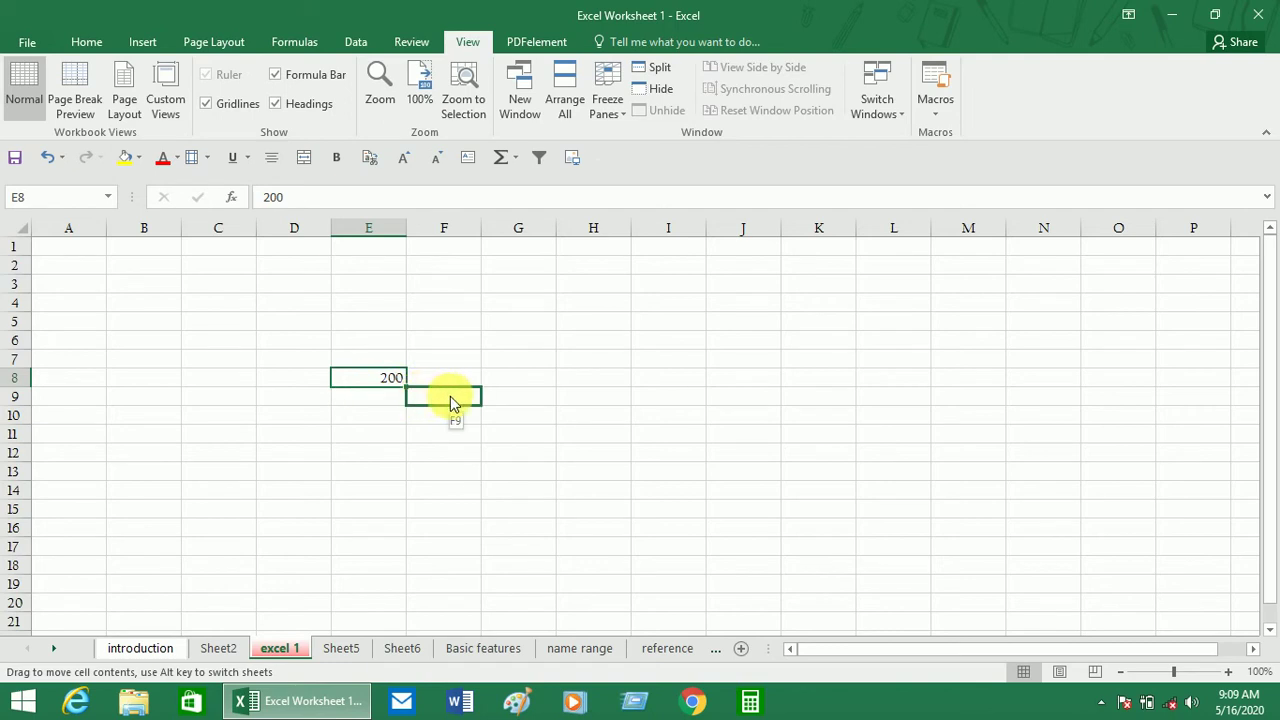
pyautogui.moveTo(450, 403)
pyautogui.mouseDown()
pyautogui.moveTo(840, 325)
pyautogui.moveTo(866, 303)
pyautogui.mouseUp()
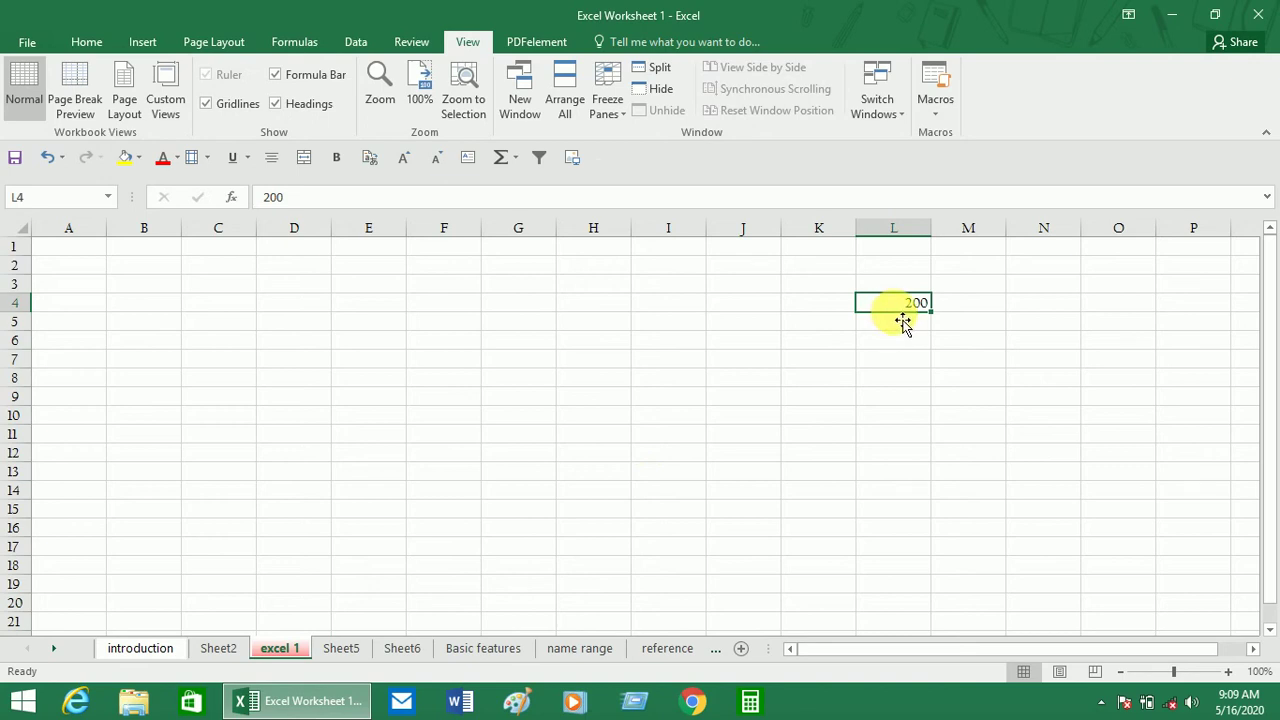
pyautogui.moveTo(903, 322); pyautogui.dragTo(440, 390)
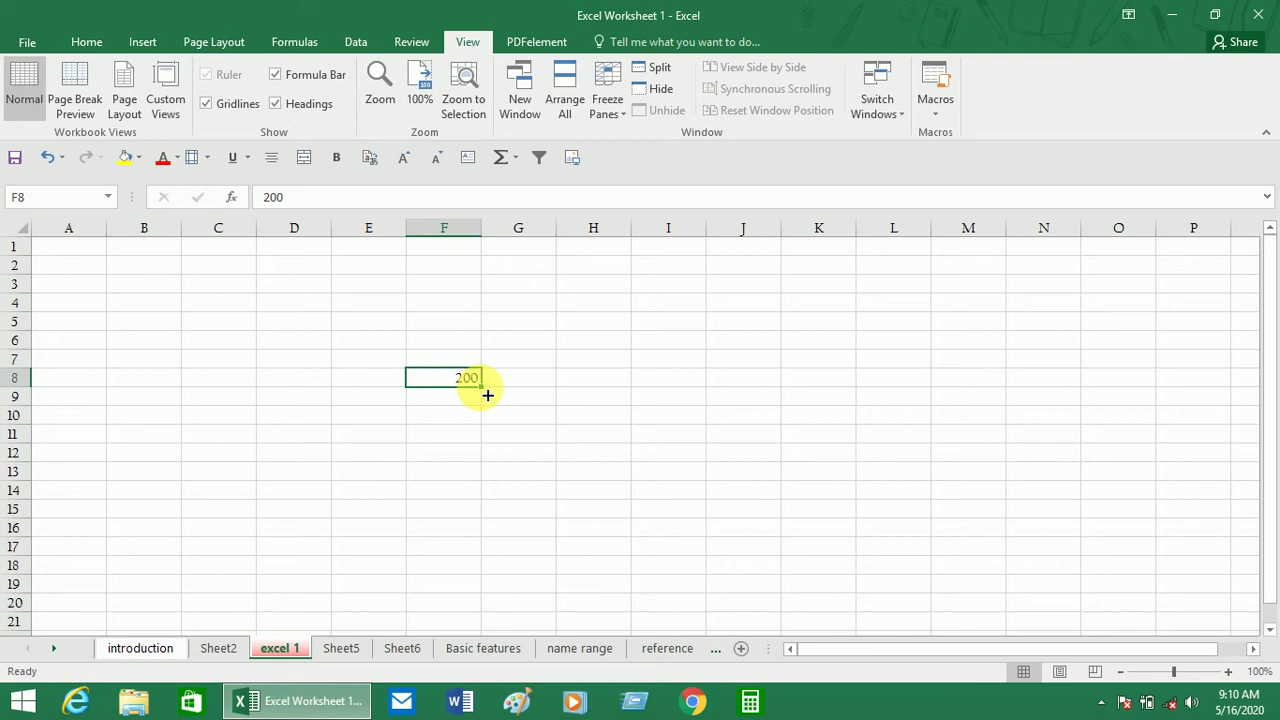
# Fill 200 from F8 down to F20, then select F8:F20 to confirm the 2600 sum.
pyautogui.moveTo(487, 395); pyautogui.dragTo(493, 612)
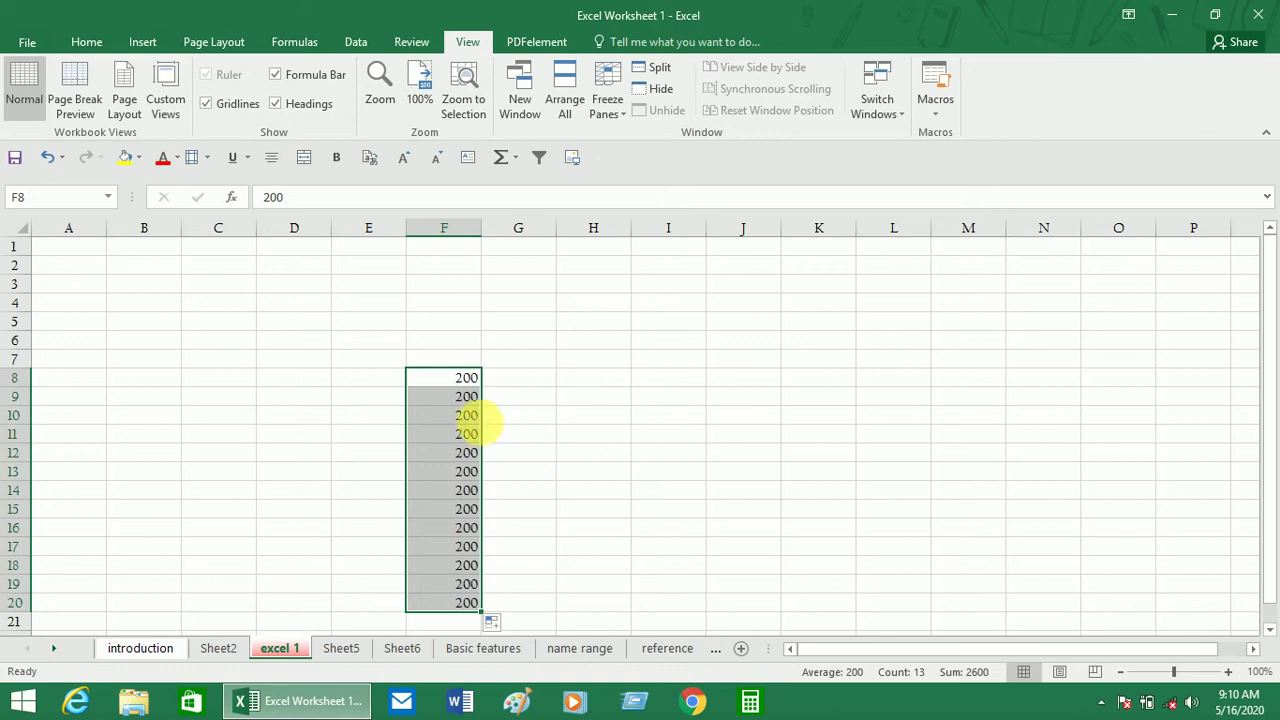
pyautogui.click(471, 395)
pyautogui.click(470, 380)
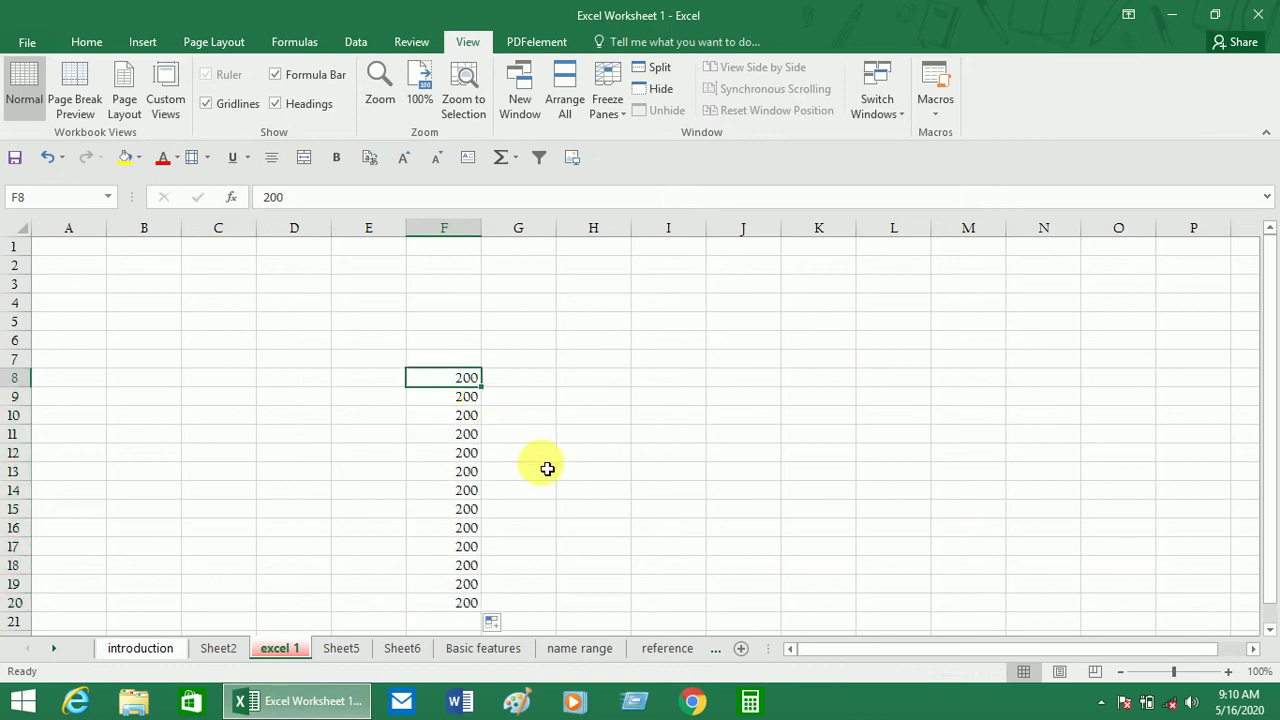
pyautogui.scroll(-3, 551, 503)
pyautogui.scroll(1, 534, 497)
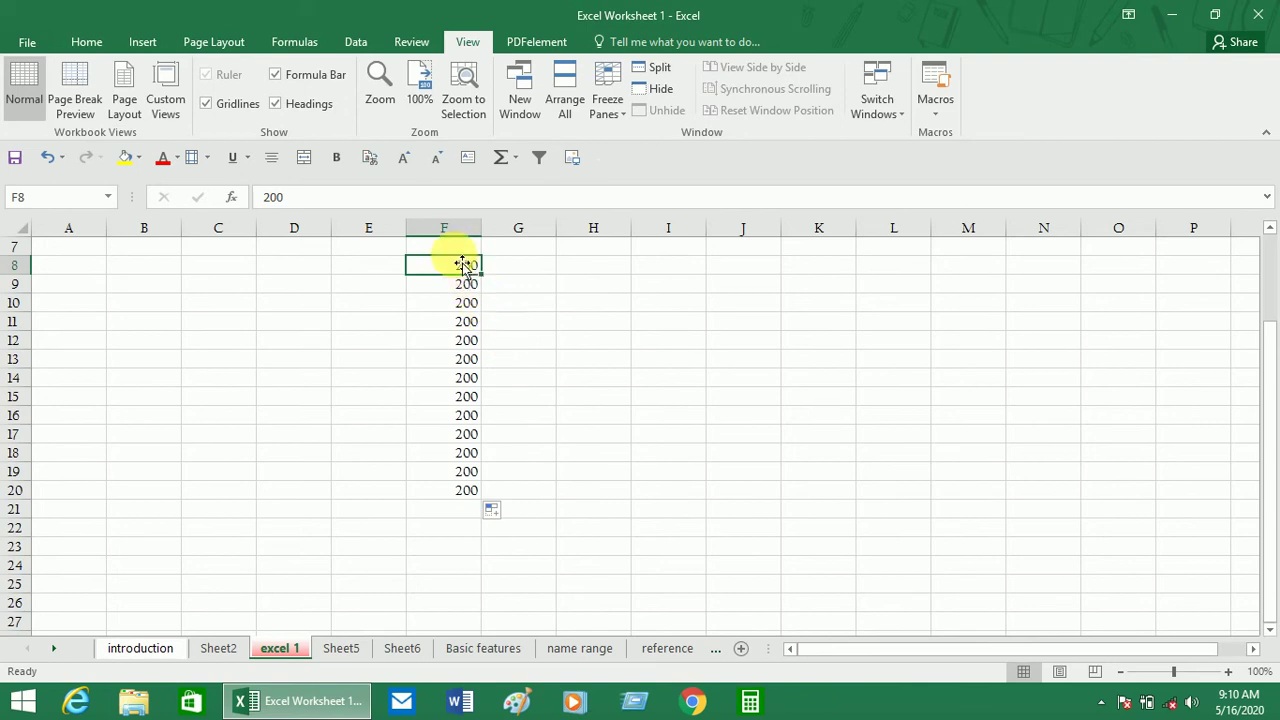
pyautogui.moveTo(432, 266); pyautogui.dragTo(444, 494)
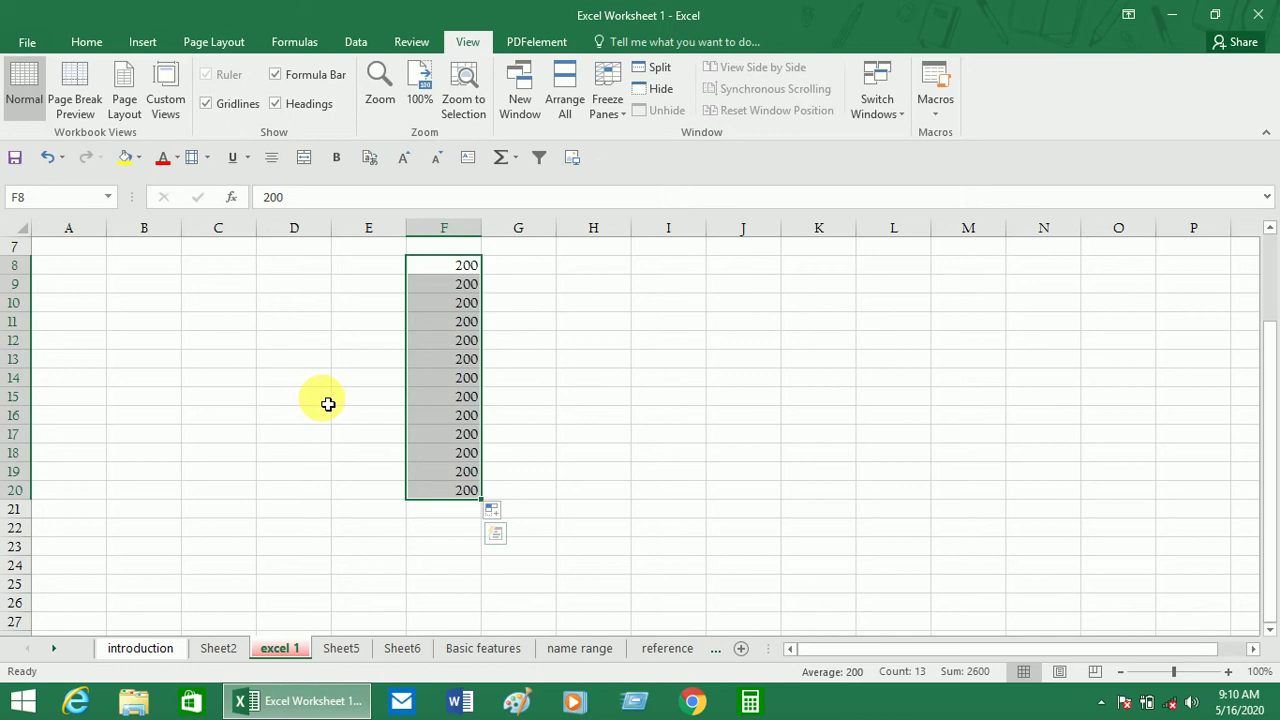
# Bring up the Insert Picture dialog and close it without inserting anything.
pyautogui.press('alt')
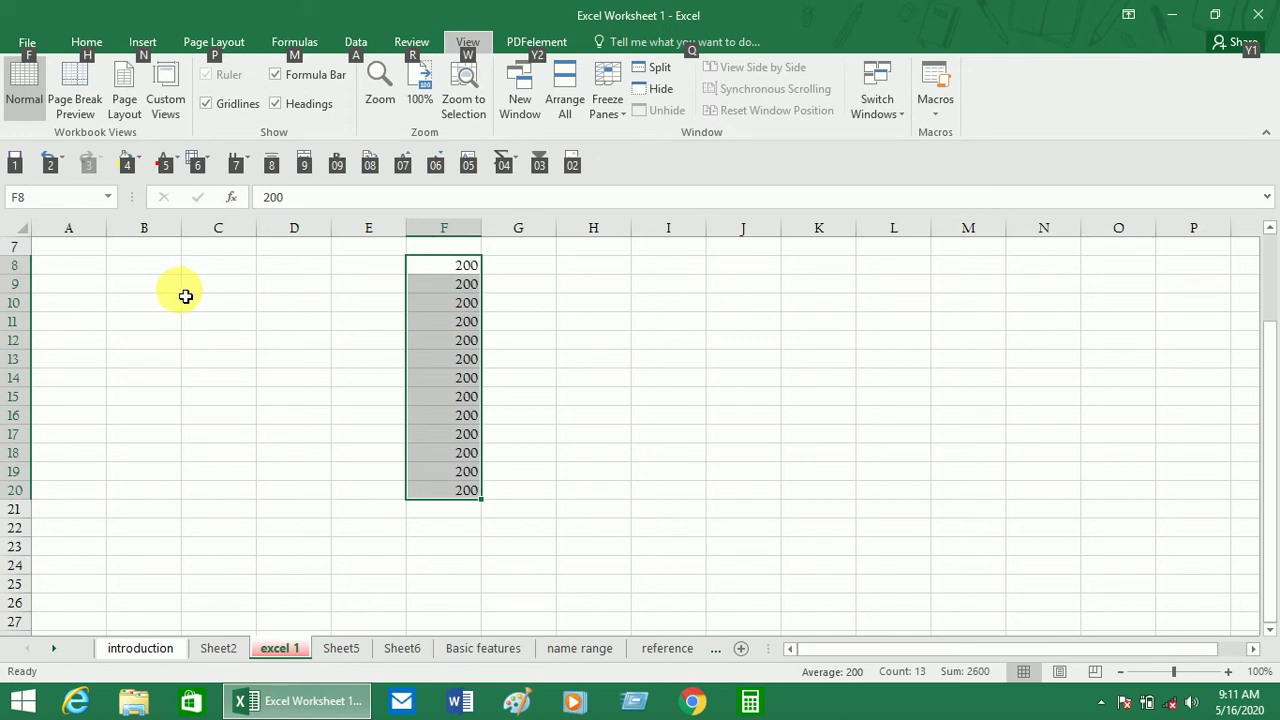
pyautogui.press('n')
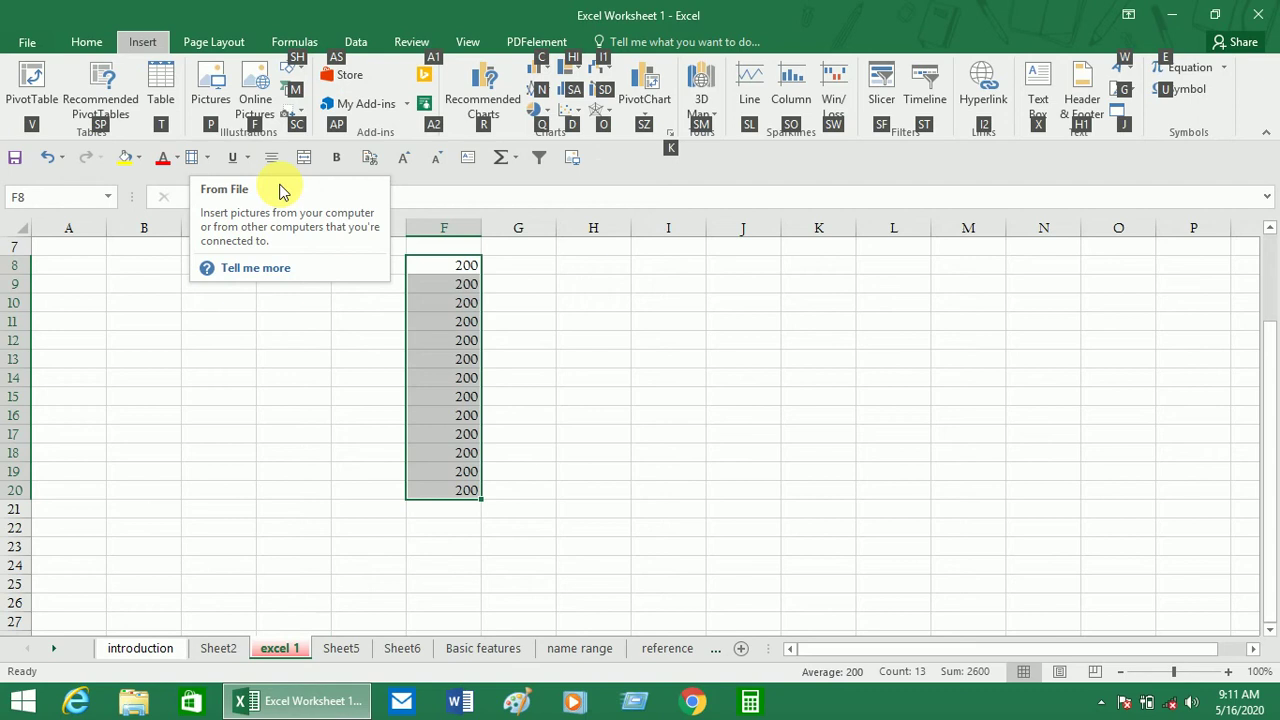
pyautogui.press('p')
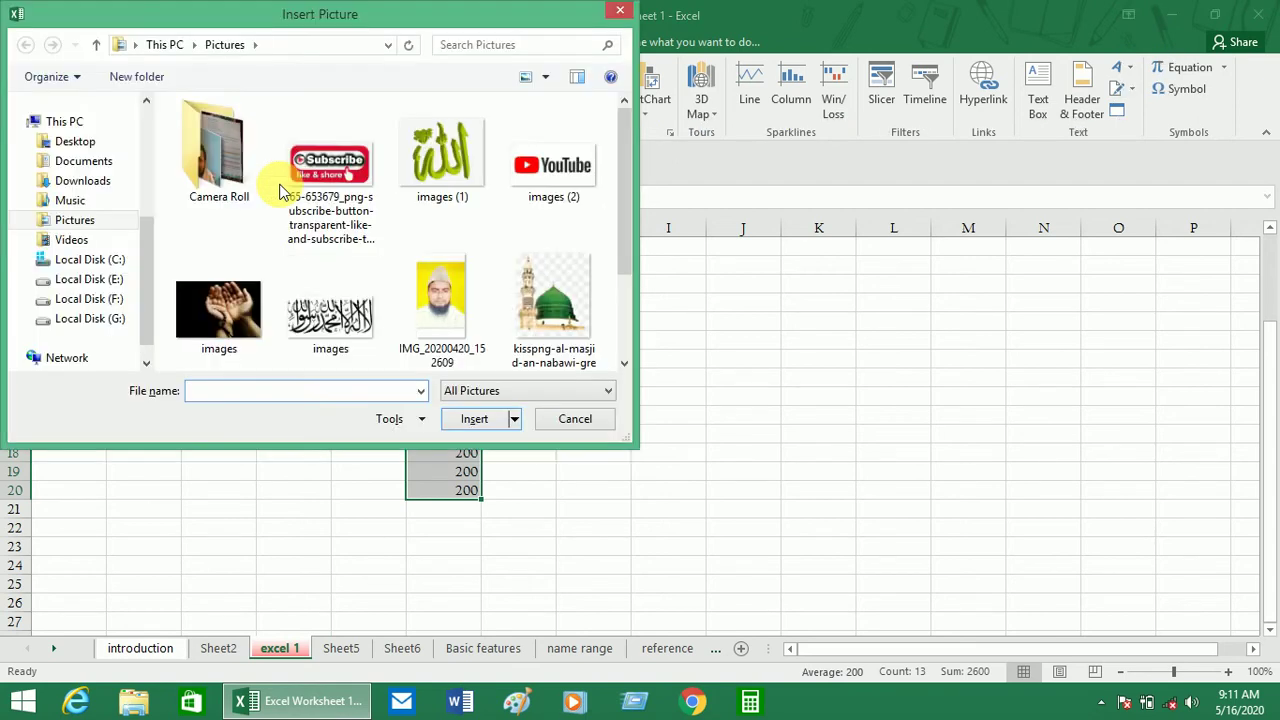
pyautogui.click(619, 11)
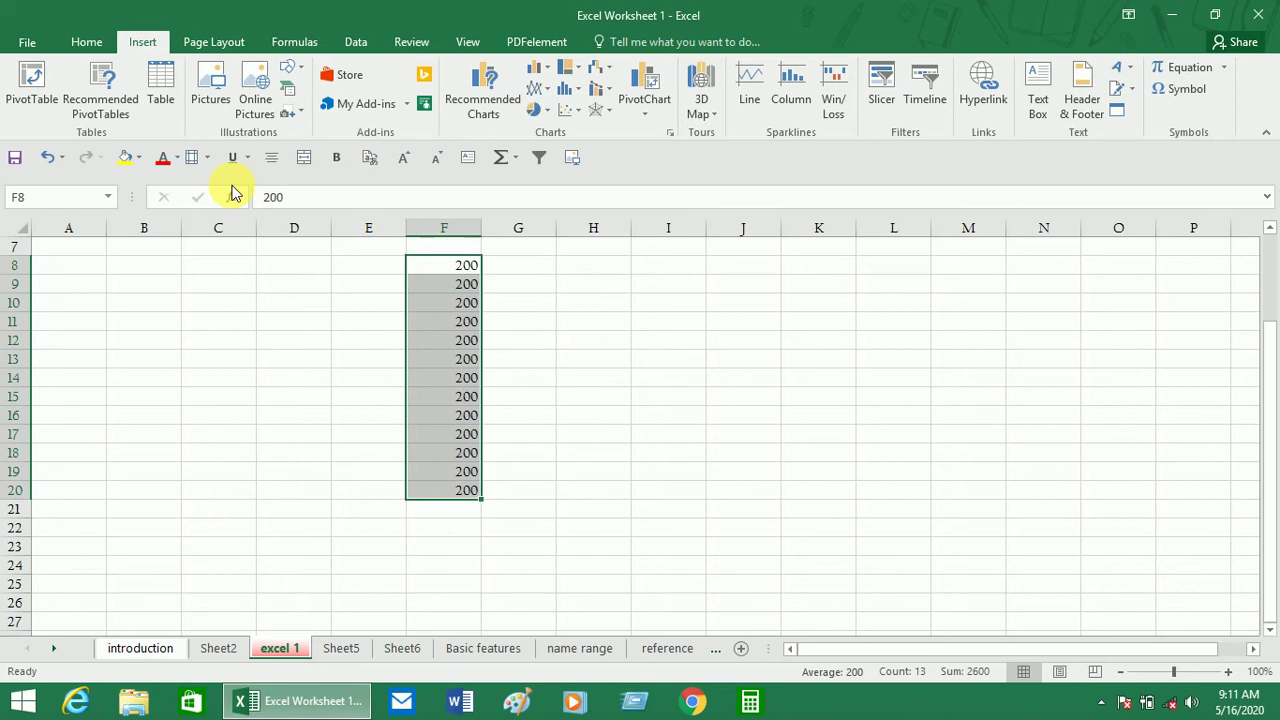
# Open Create Table for F8:F20 with the Alt, N, T shortcut.
pyautogui.press('alt')
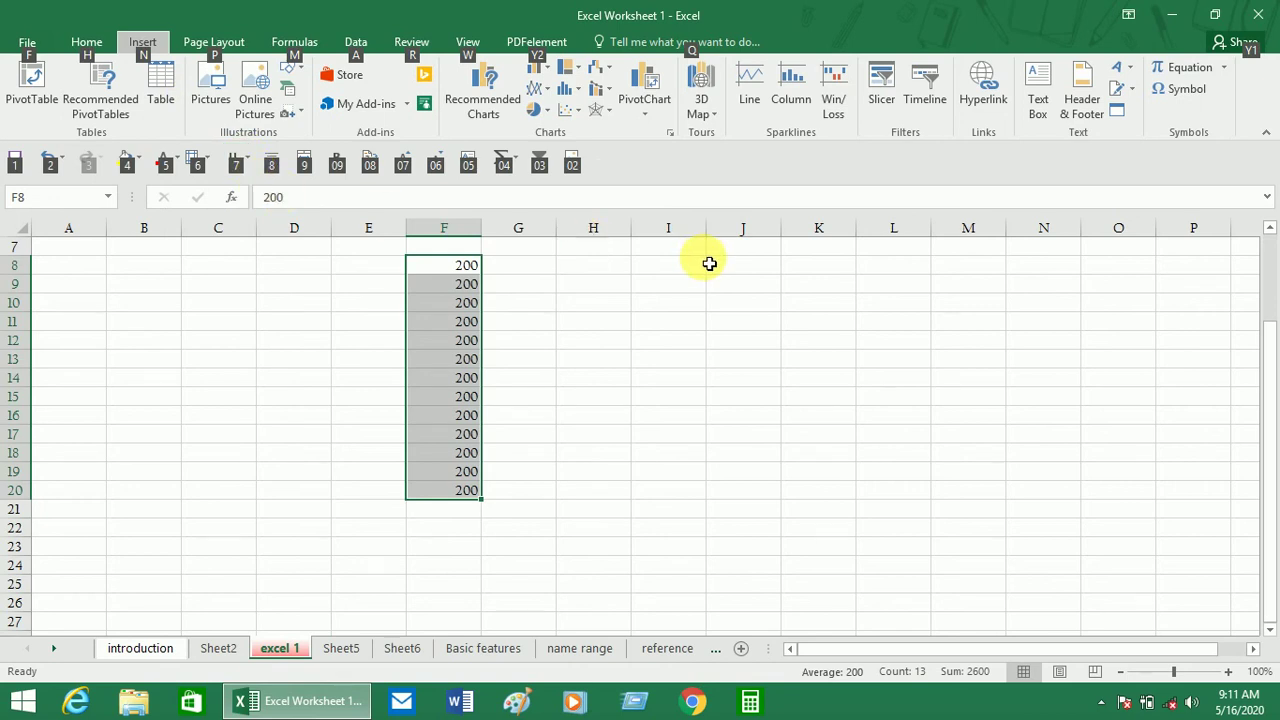
pyautogui.press('n')
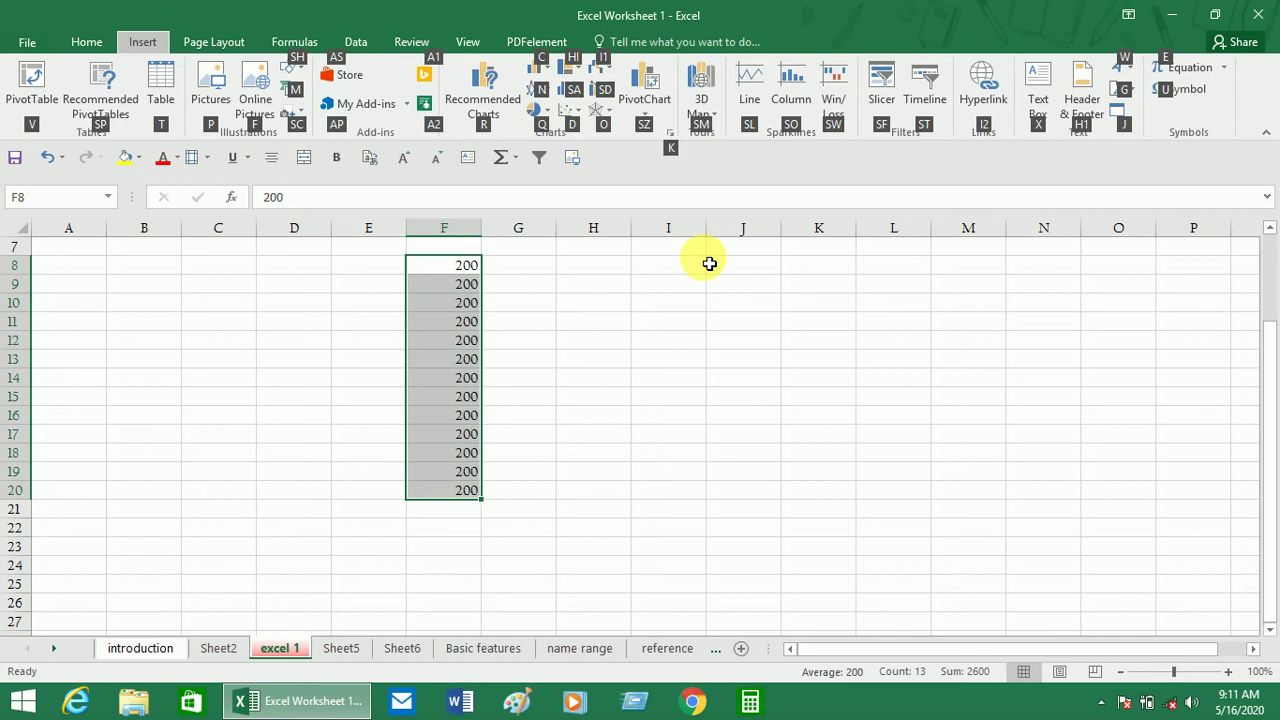
pyautogui.press('t')
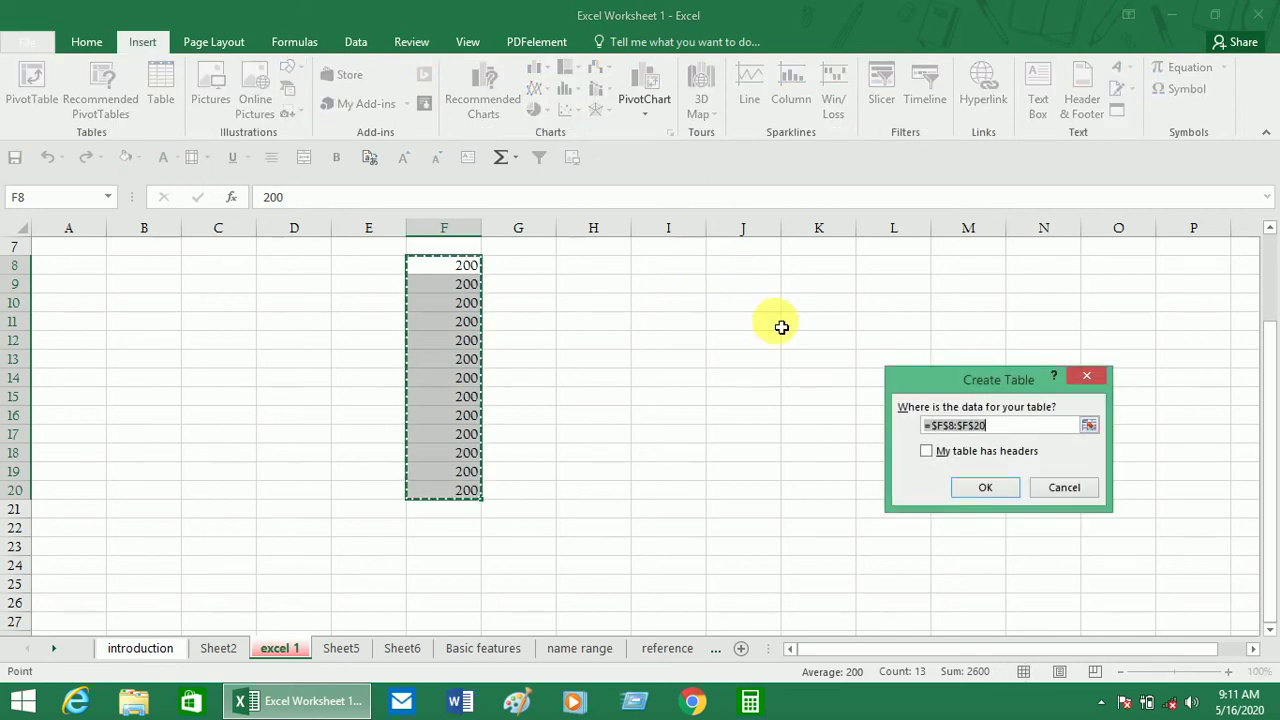
# Cancel Create Table, reselect F8:F20 and show the ribbon KeyTips.
pyautogui.click(1068, 489)
pyautogui.click(1068, 489)
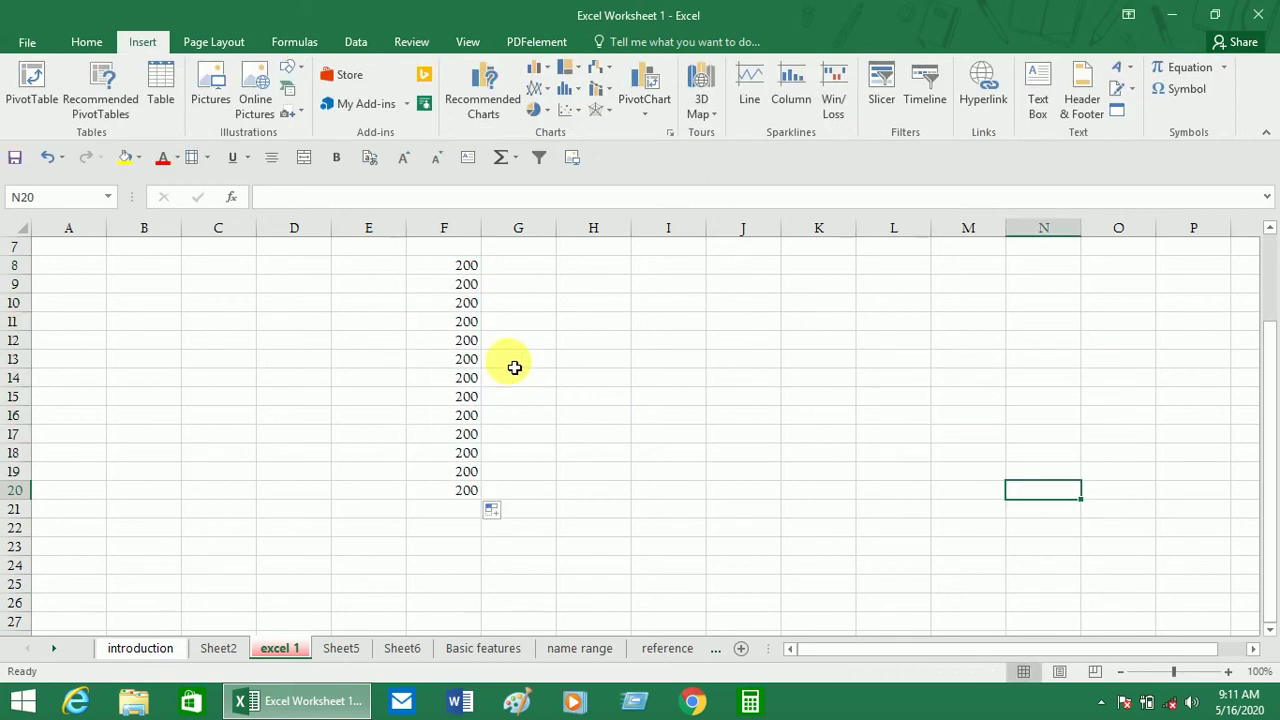
pyautogui.moveTo(470, 265); pyautogui.dragTo(499, 477)
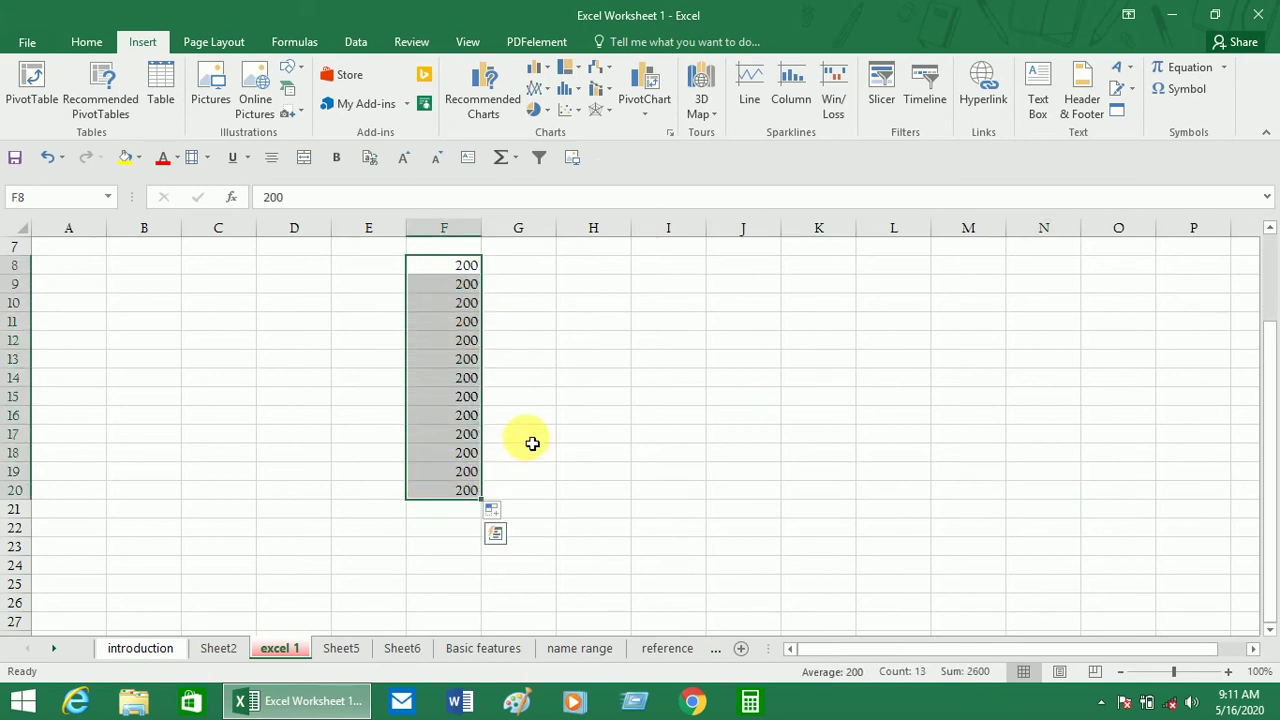
pyautogui.press('alt')
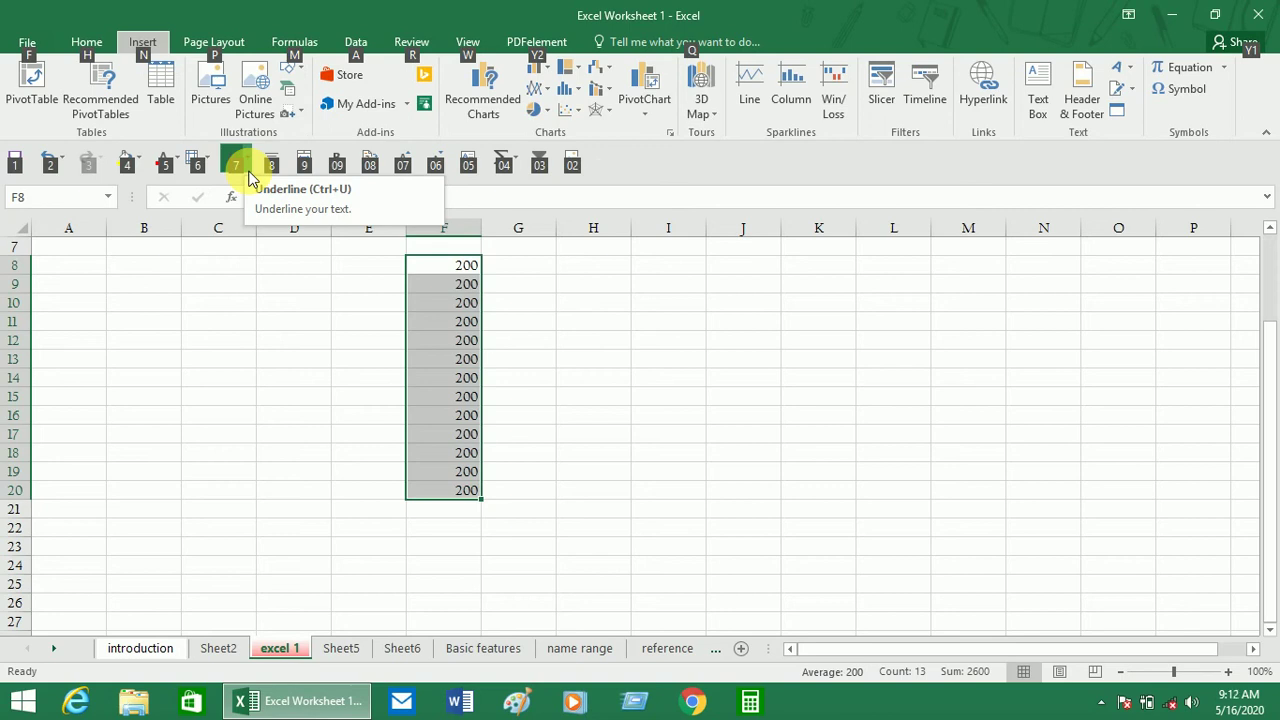
# Preview pink shades from the toolbar Fill Color, then cancel without applying.
pyautogui.click(161, 453)
pyautogui.press('alt')
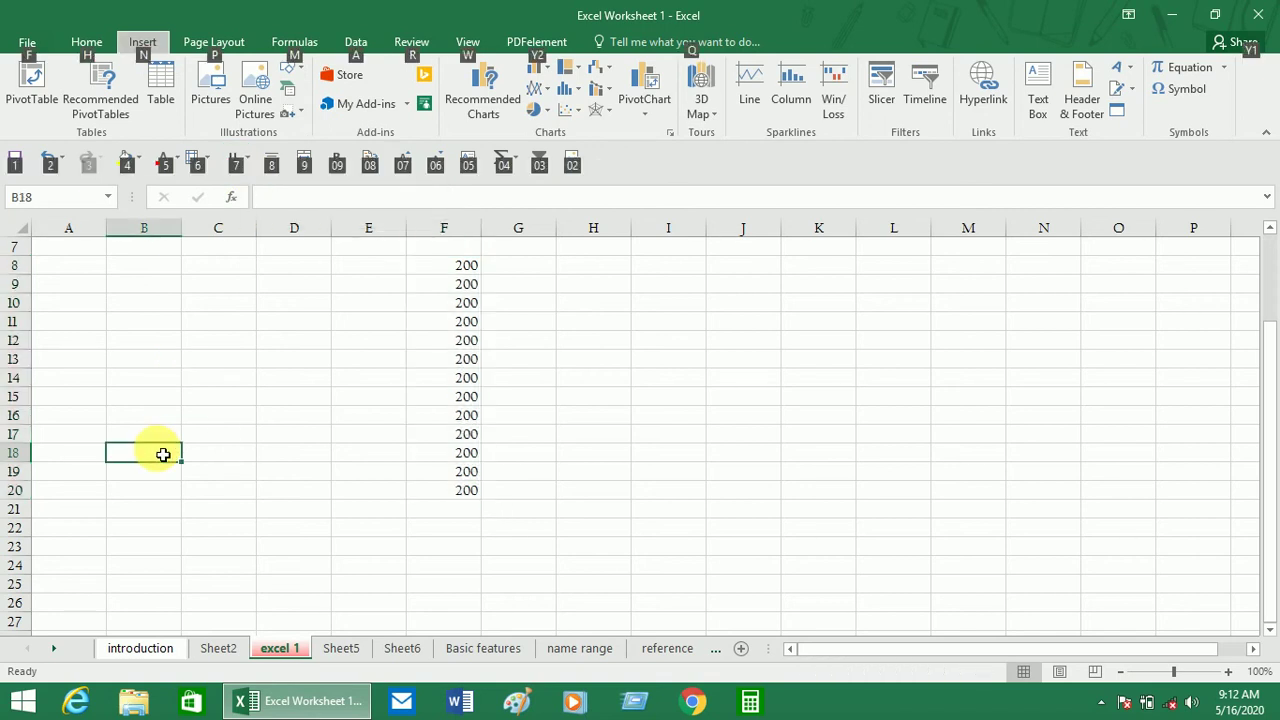
pyautogui.press('4')
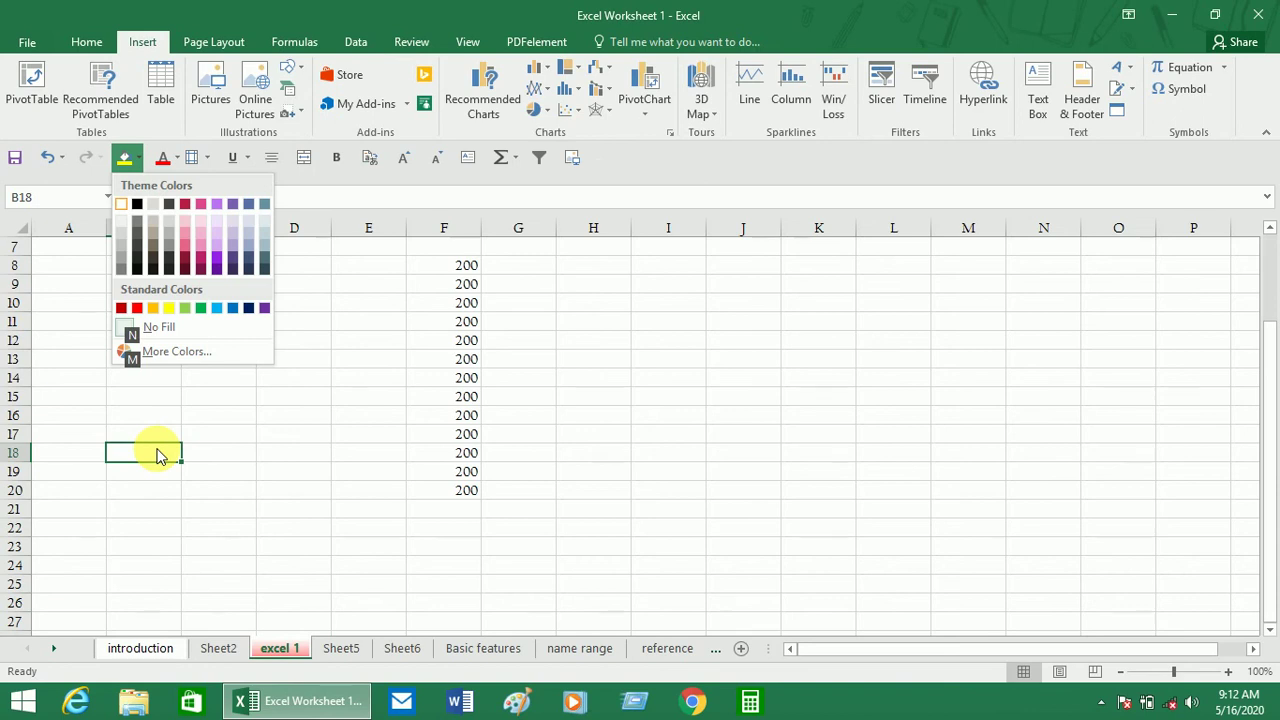
pyautogui.press('Right')
pyautogui.press('Right')
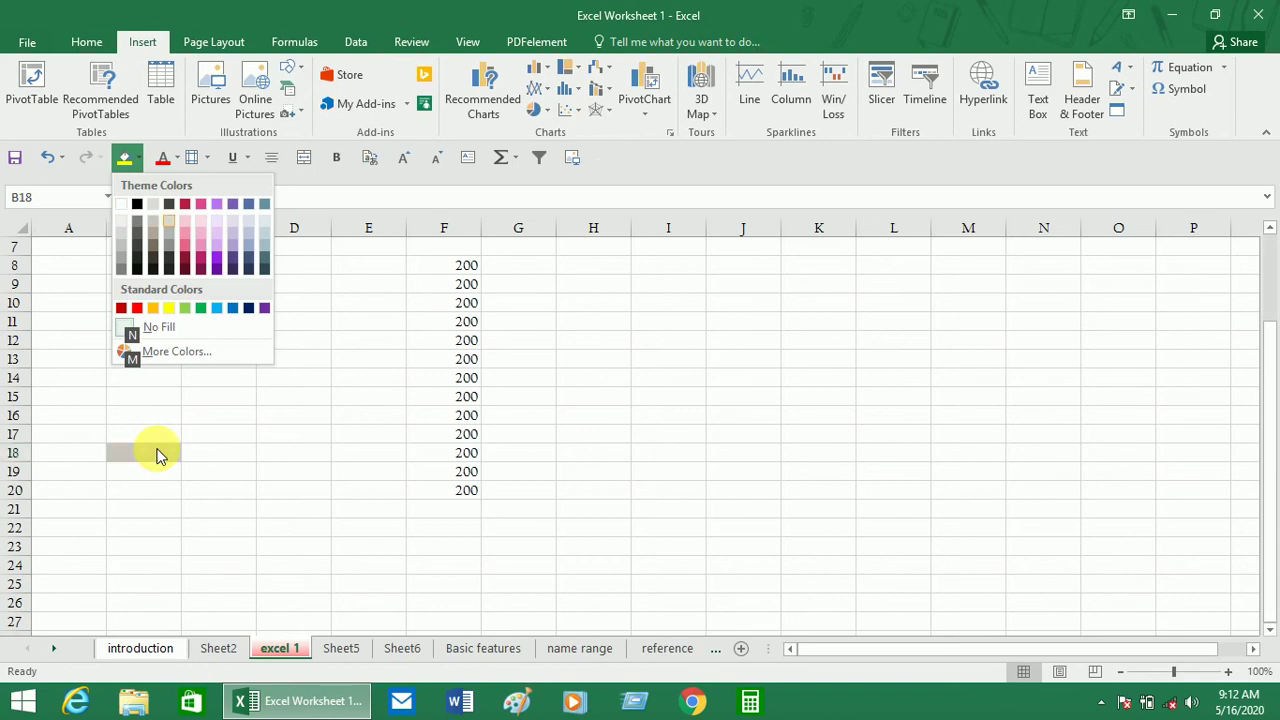
pyautogui.press('Right')
pyautogui.press('Right')
pyautogui.press('Down')
pyautogui.press('Down')
pyautogui.press('Down')
pyautogui.press('Down')
pyautogui.press('Down')
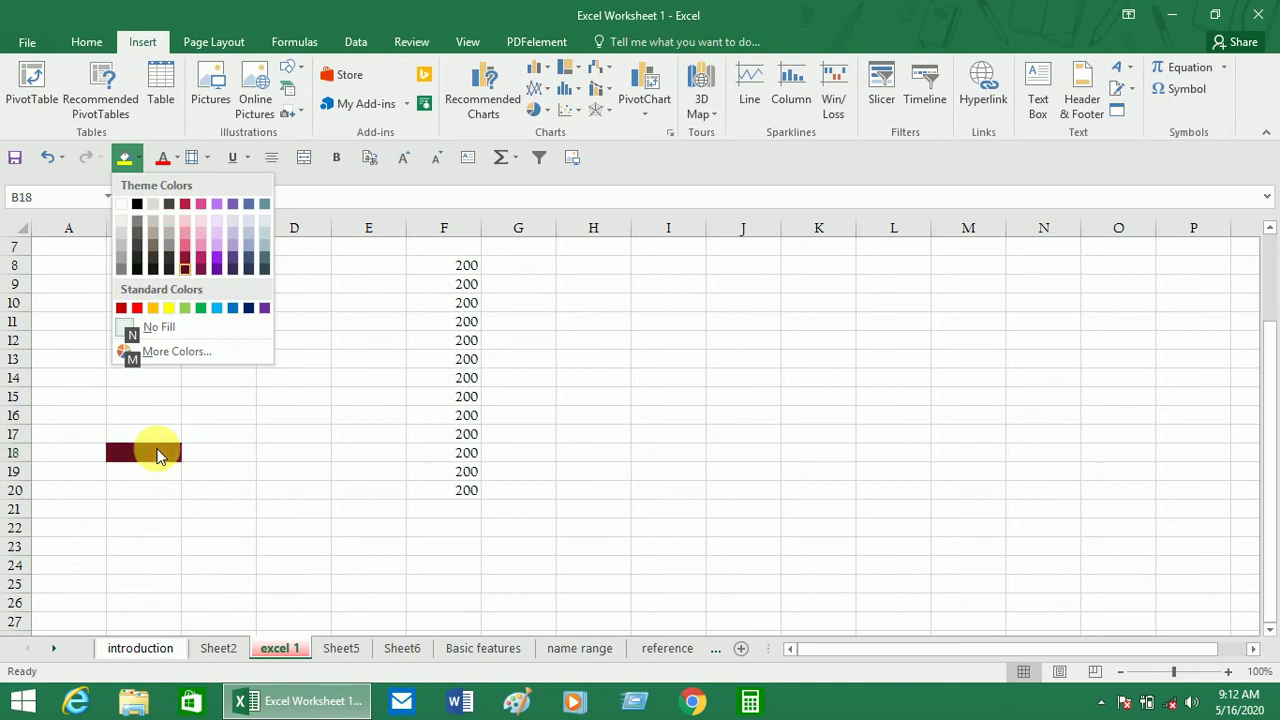
pyautogui.press('Up')
pyautogui.press('Up')
pyautogui.press('Escape')
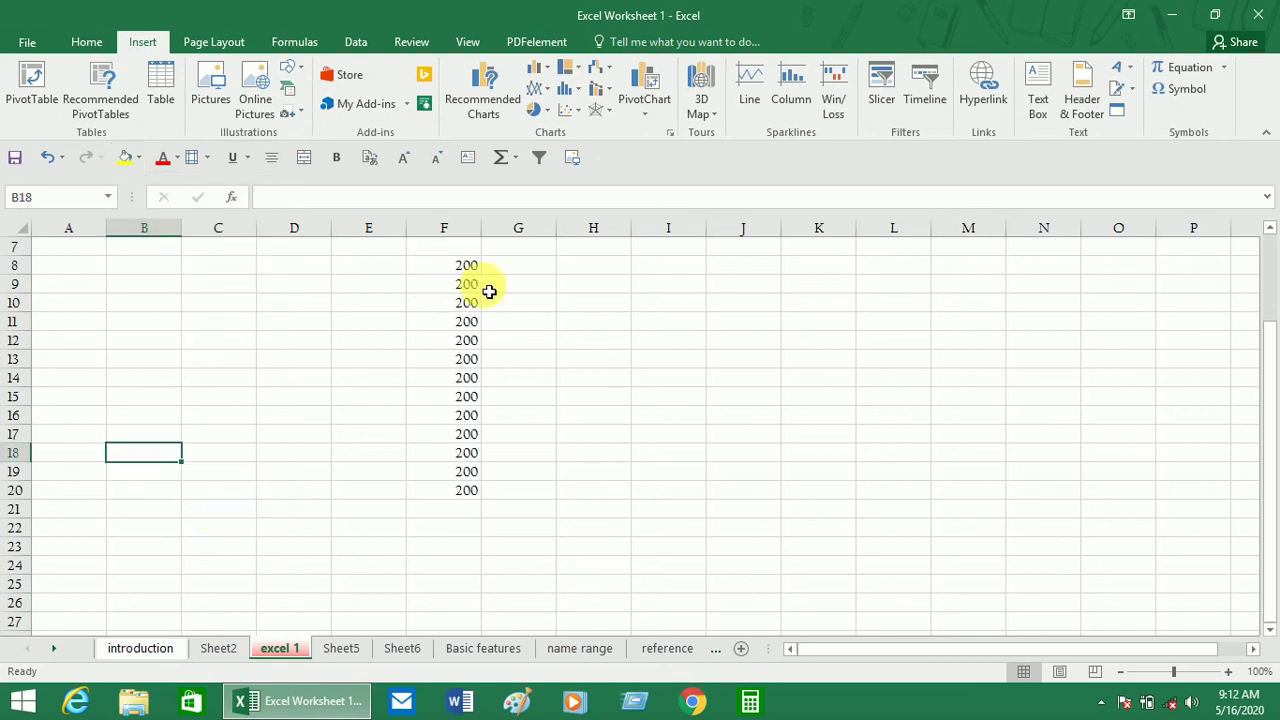
# Select the column F values from F8 downward using Shift+arrow keys.
pyautogui.click(476, 272)
pyautogui.press('Down')
pyautogui.press('Down')
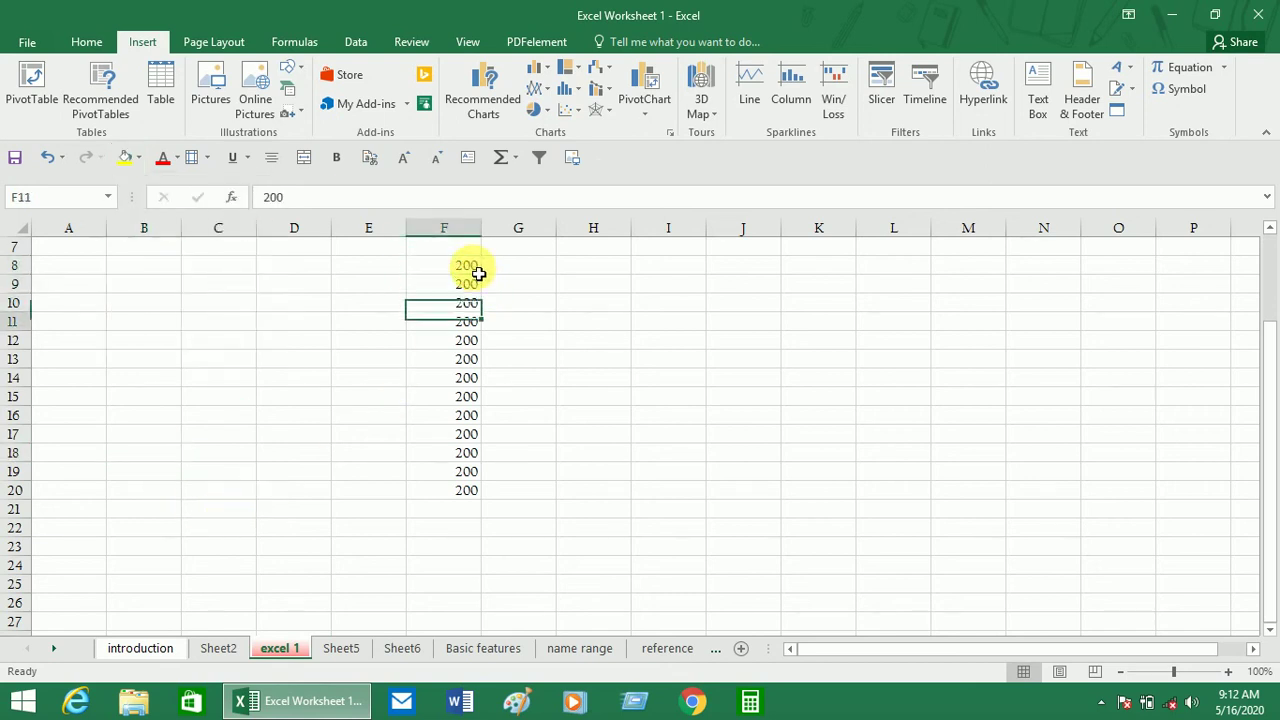
pyautogui.press('Down')
pyautogui.press('Down')
pyautogui.press('Up')
pyautogui.press('Up')
pyautogui.press('Up')
pyautogui.press('Up')
pyautogui.hotkey('shift', 'Down')
pyautogui.hotkey('shift', 'Down')
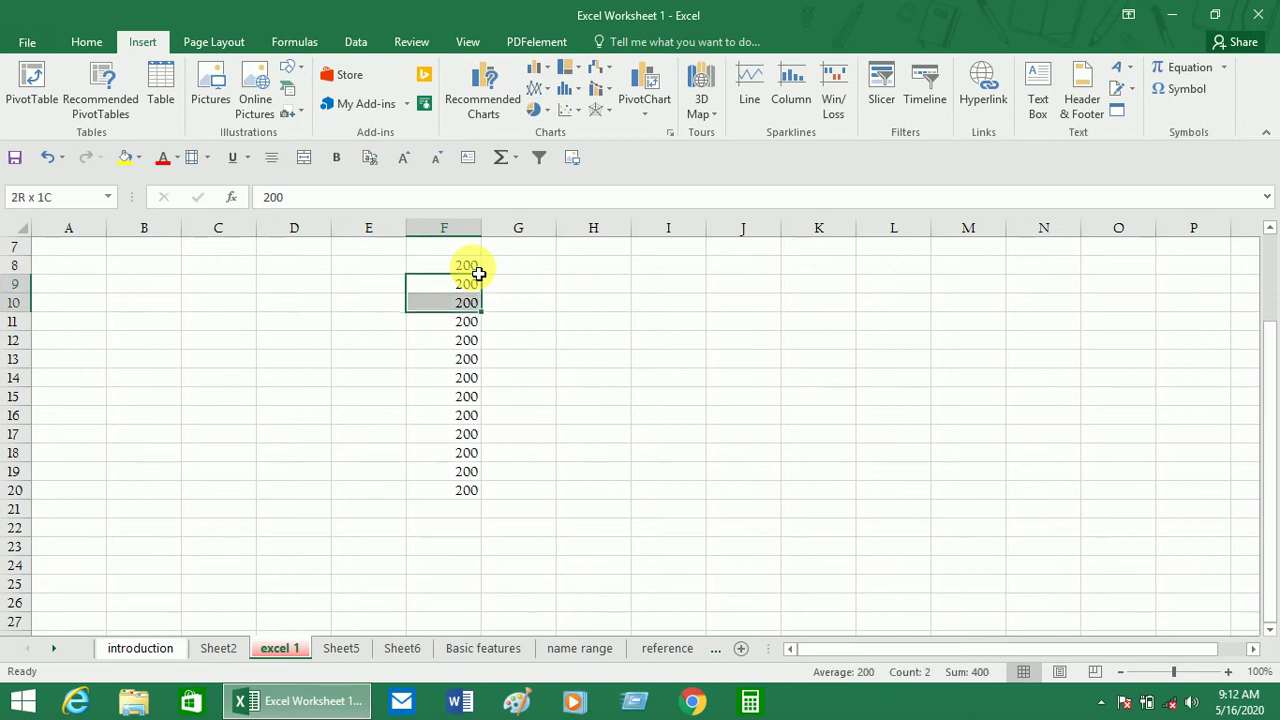
pyautogui.hotkey('shift', 'Down')
pyautogui.hotkey('shift', 'Down')
pyautogui.hotkey('shift', 'Up')
pyautogui.hotkey('shift', 'Up')
pyautogui.hotkey('shift', 'Up')
pyautogui.hotkey('shift', 'Up')
pyautogui.hotkey('shift', 'Down')
pyautogui.hotkey('shift', 'Down')
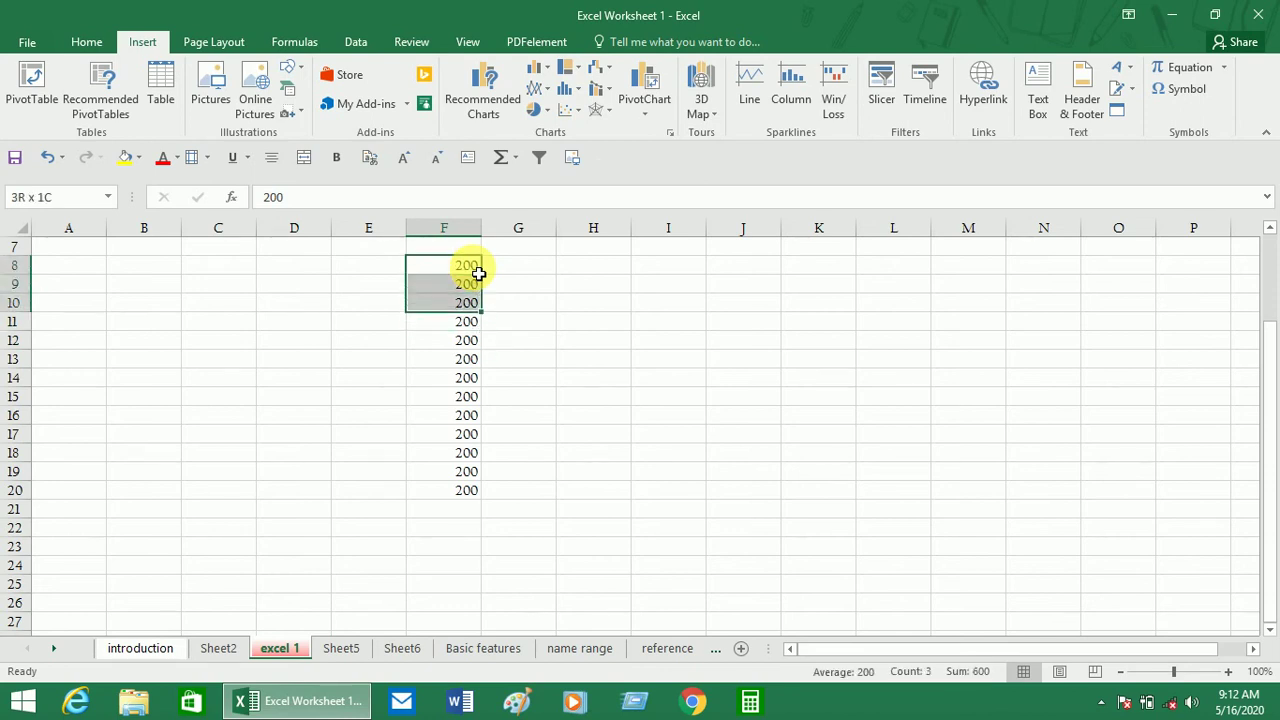
pyautogui.hotkey('shift', 'Down')
pyautogui.hotkey('shift', 'Down')
pyautogui.hotkey('shift', 'Down')
pyautogui.hotkey('shift', 'Down')
pyautogui.hotkey('shift', 'Down')
pyautogui.hotkey('shift', 'Down')
pyautogui.hotkey('shift', 'Down')
pyautogui.hotkey('shift', 'Up')
pyautogui.hotkey('shift', 'Up')
pyautogui.hotkey('shift', 'Up')
pyautogui.hotkey('shift', 'Up')
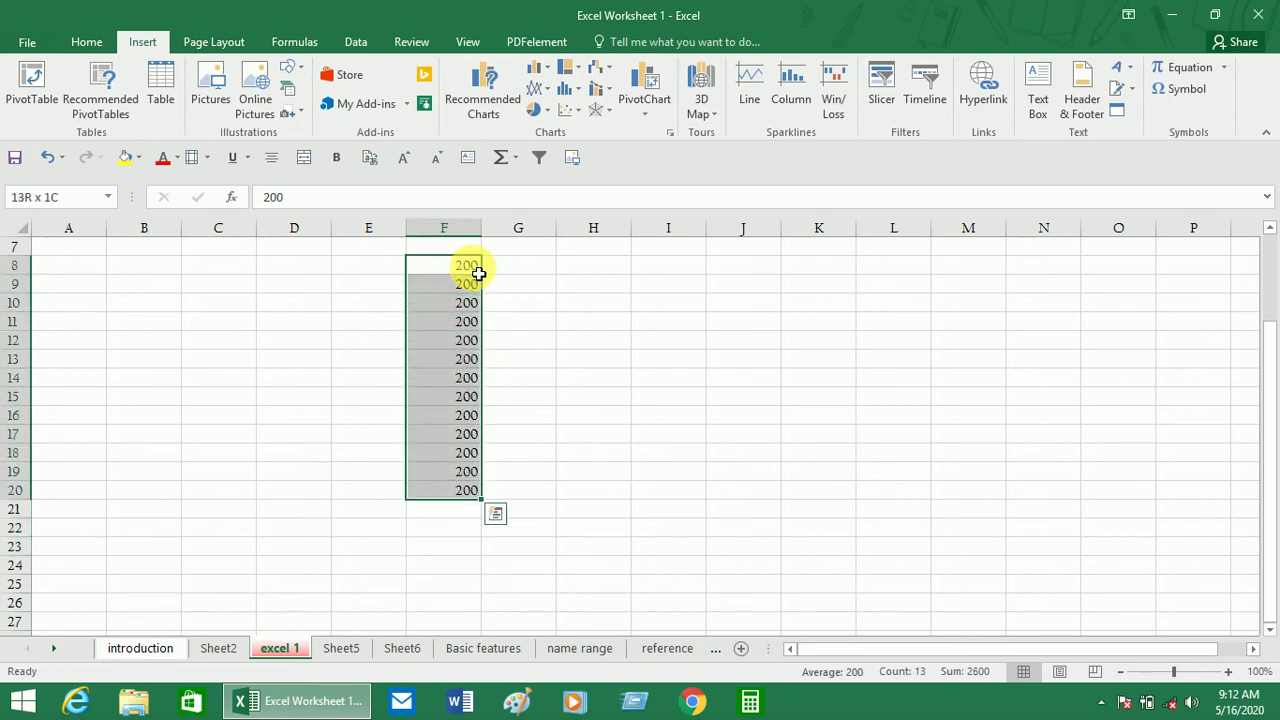
# Apply a pink fill to F8:F20 through the Quick Access Toolbar Fill Color.
pyautogui.press('alt')
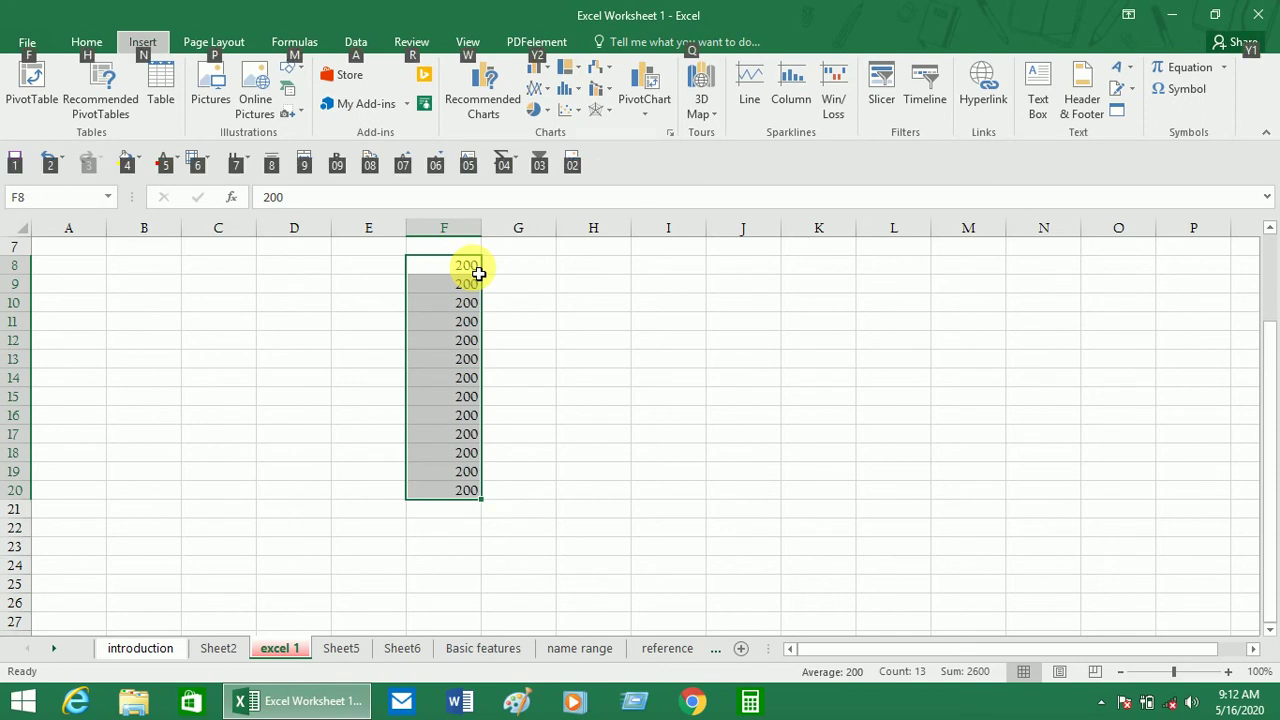
pyautogui.press('4')
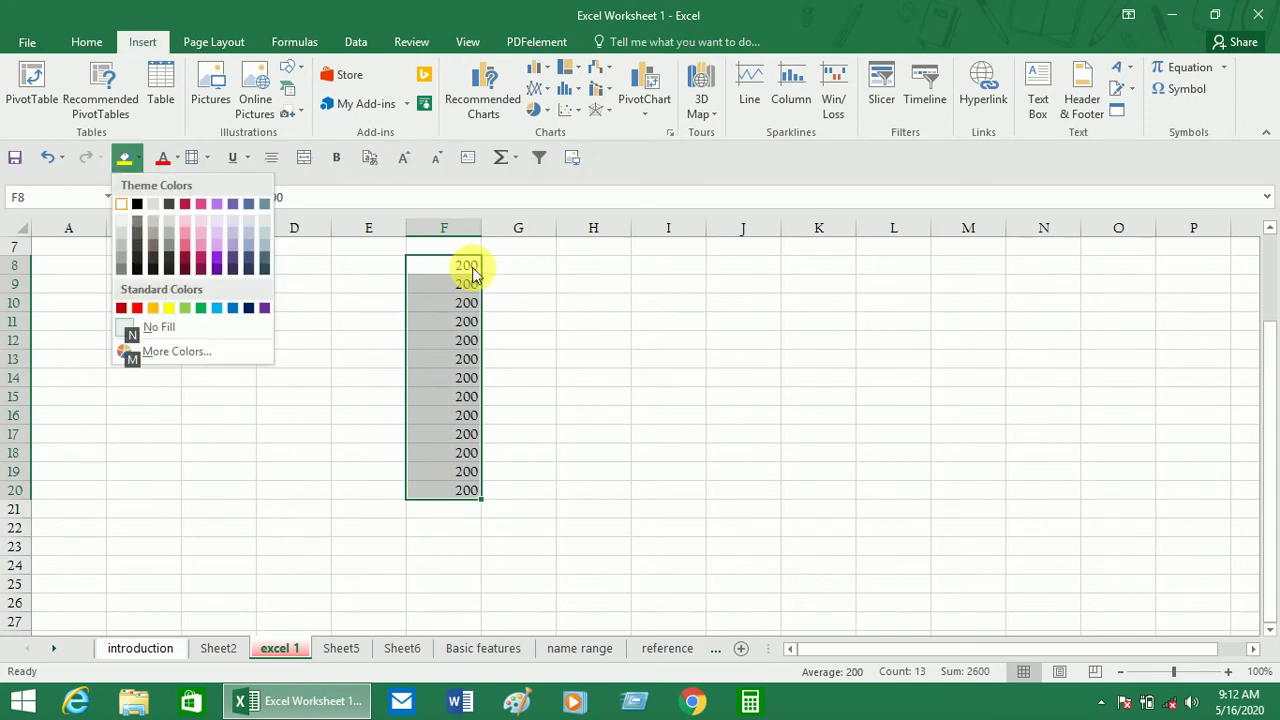
pyautogui.press('Right')
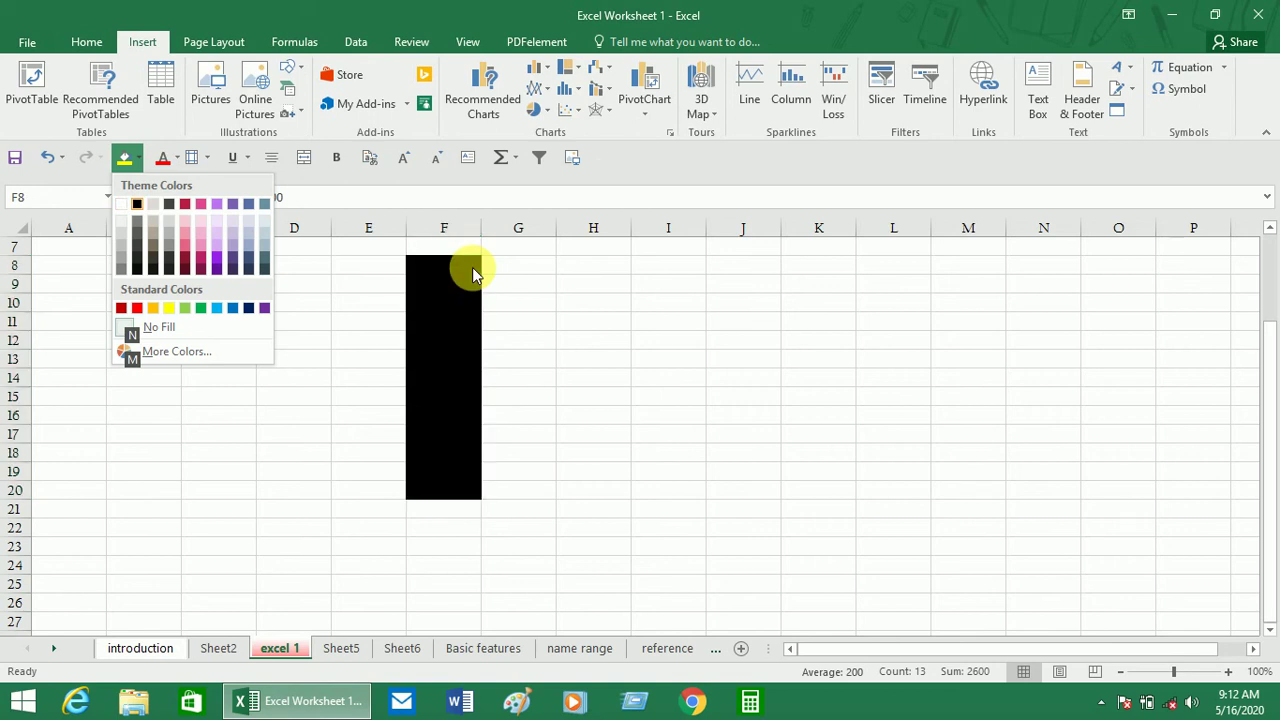
pyautogui.press('Down')
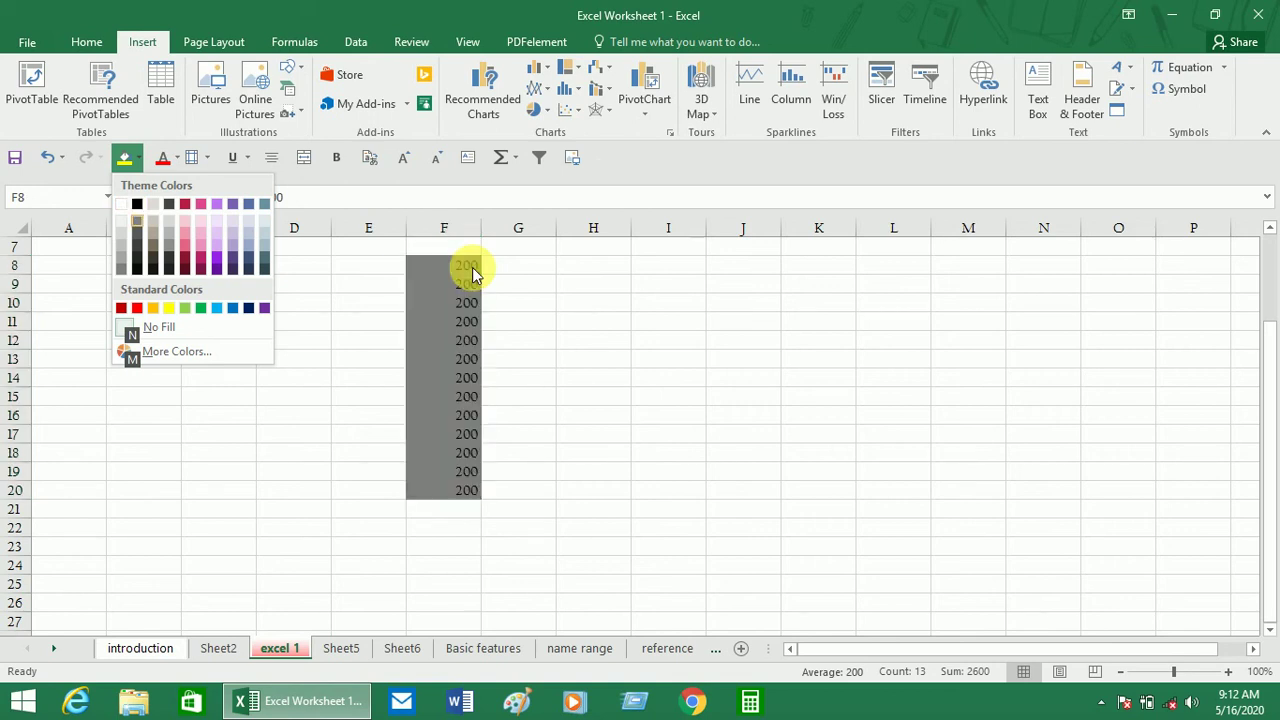
pyautogui.press('Down')
pyautogui.press('Left')
pyautogui.press('Down')
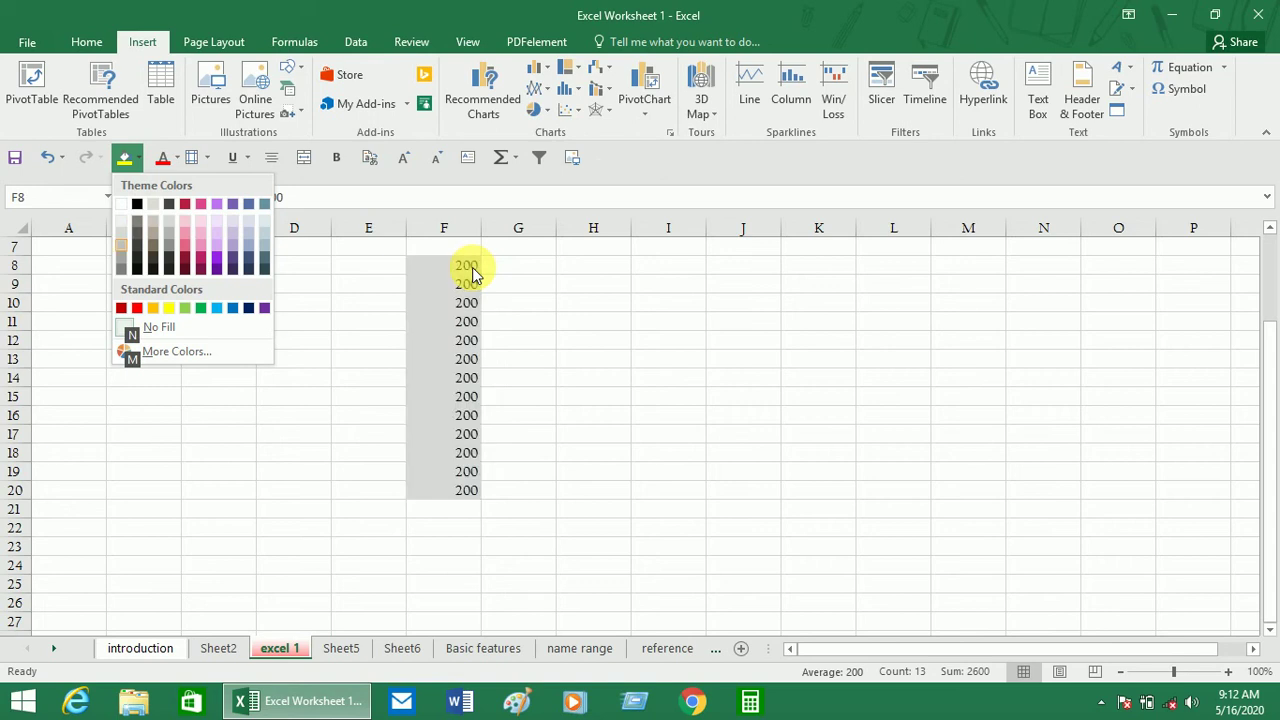
pyautogui.press('Right')
pyautogui.press('Right')
pyautogui.press('Right')
pyautogui.press('Right')
pyautogui.press('Right')
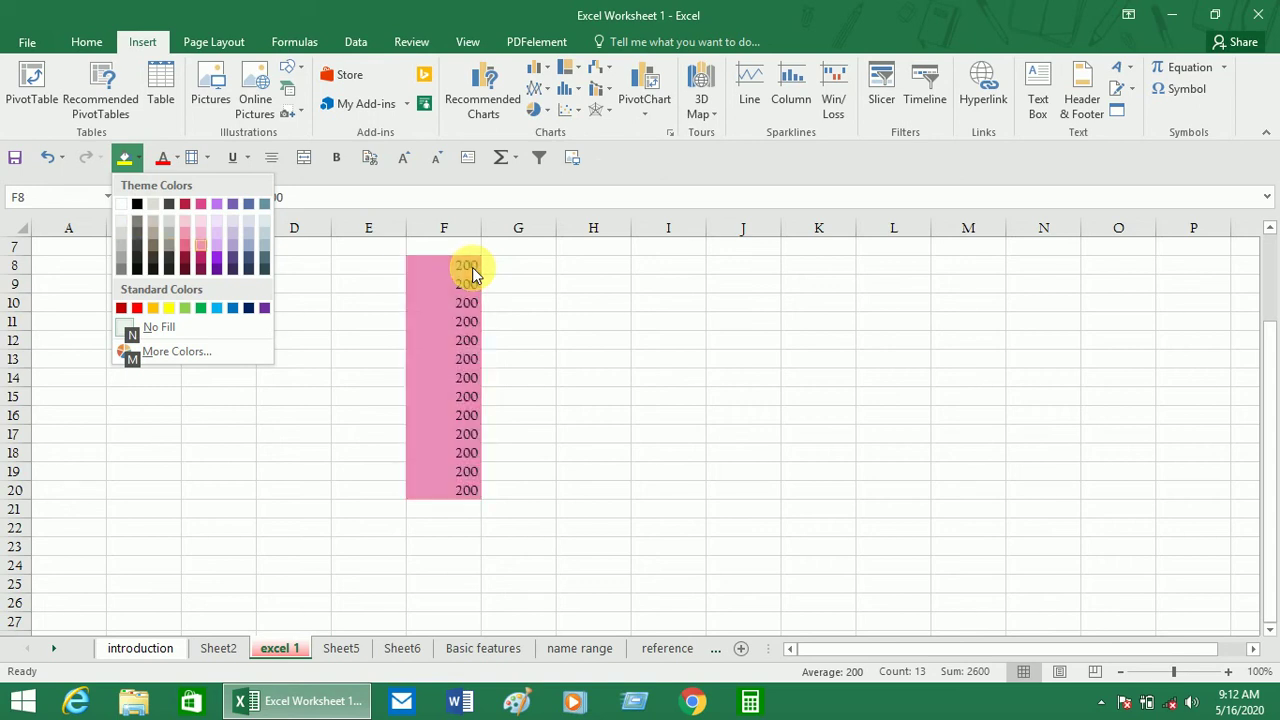
pyautogui.press('Return')
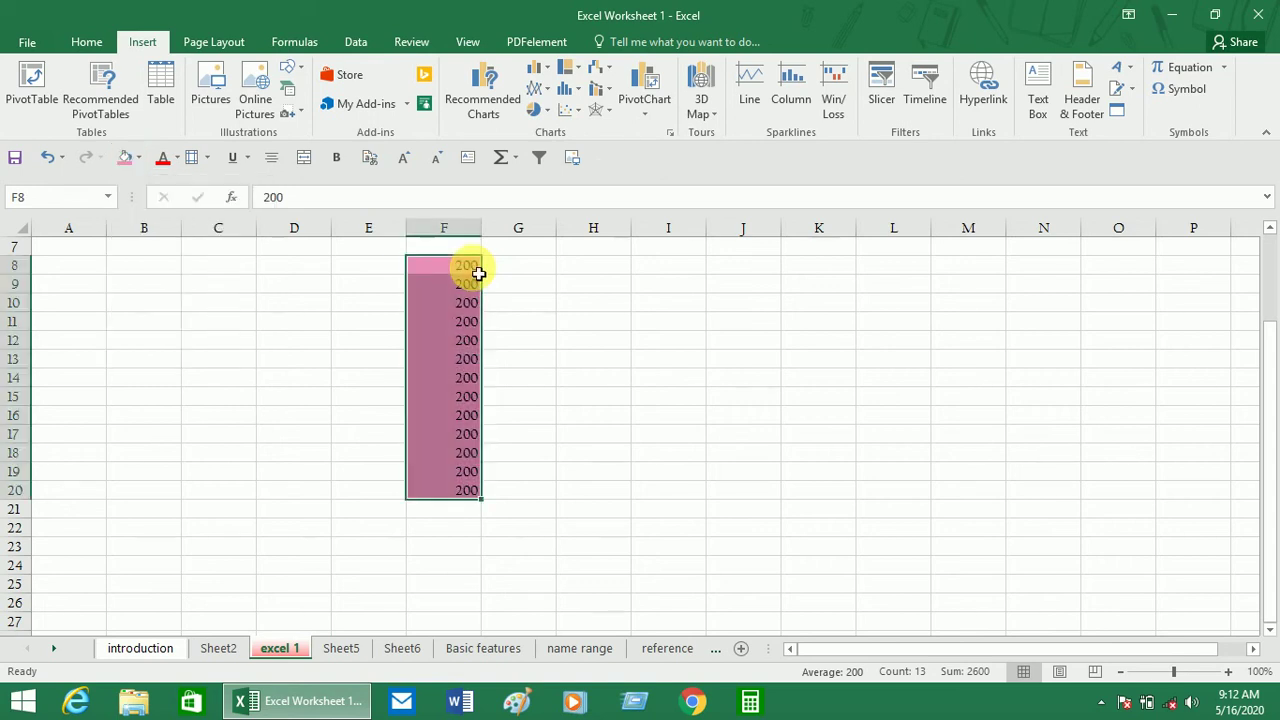
# Give the thirteen 200s in F8:F20 a yellow font colour, then deselect to check.
pyautogui.press('alt')
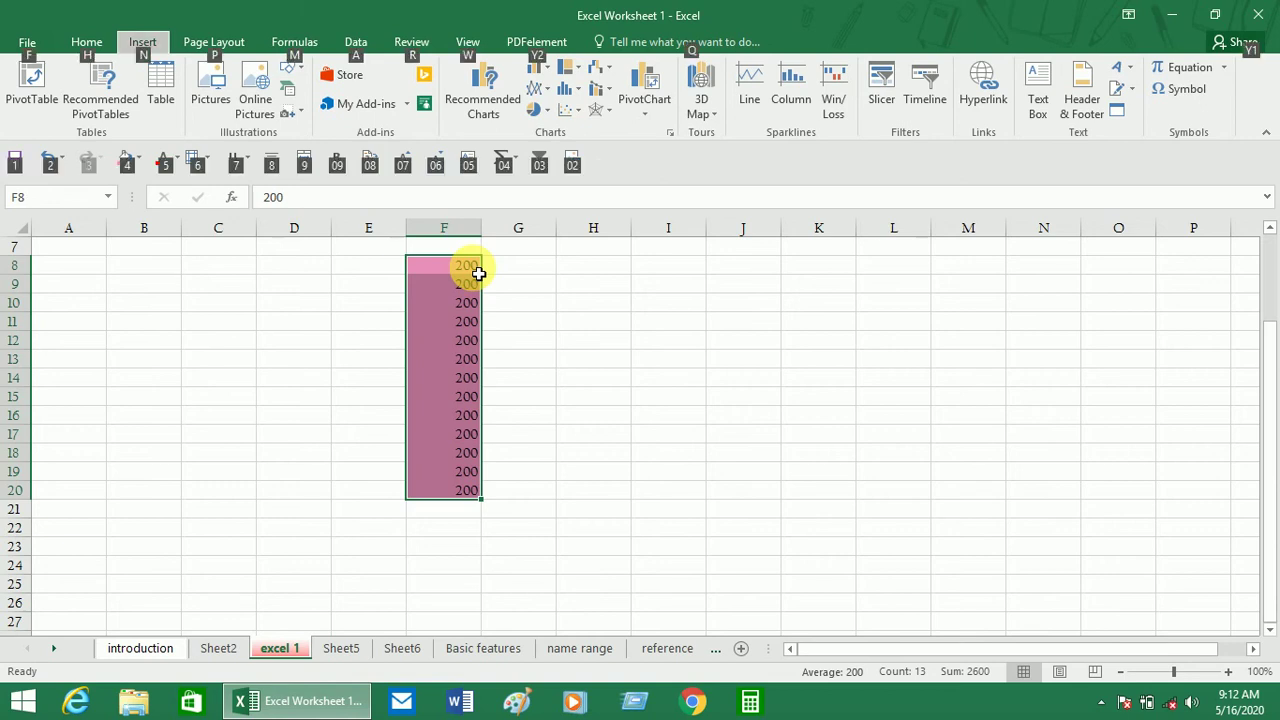
pyautogui.press('5')
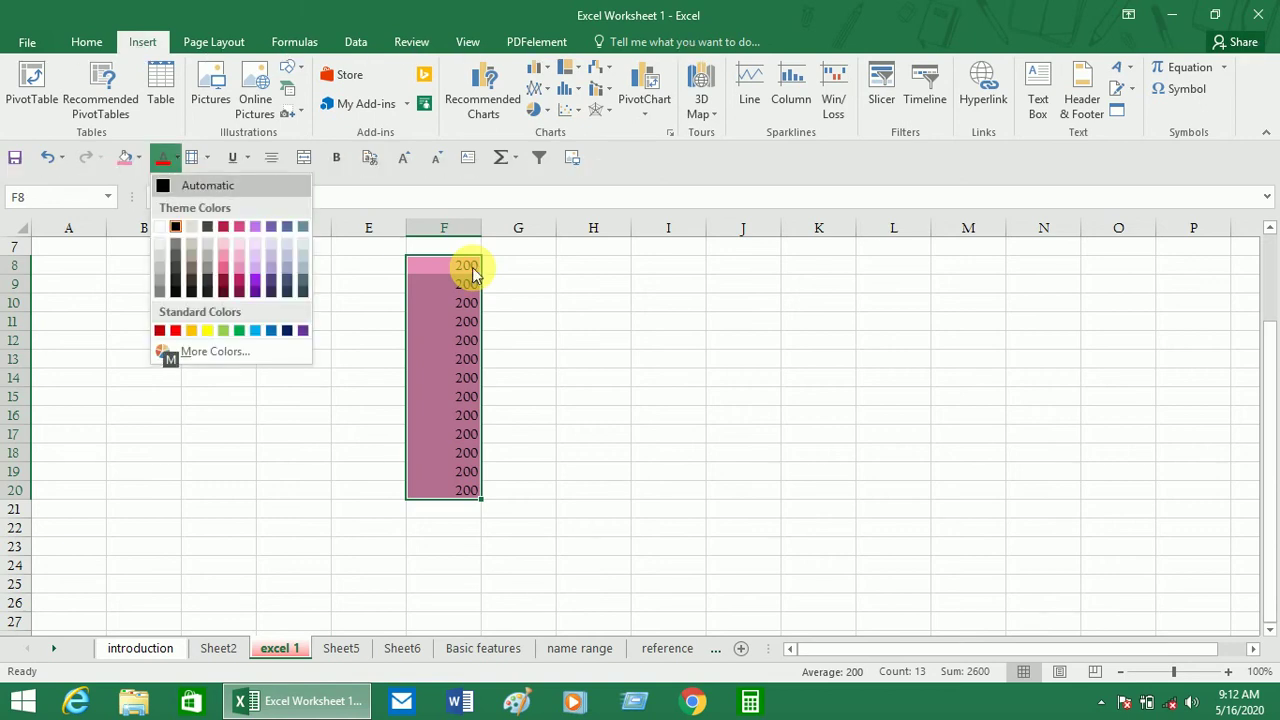
pyautogui.press('Down')
pyautogui.press('Down')
pyautogui.press('Down')
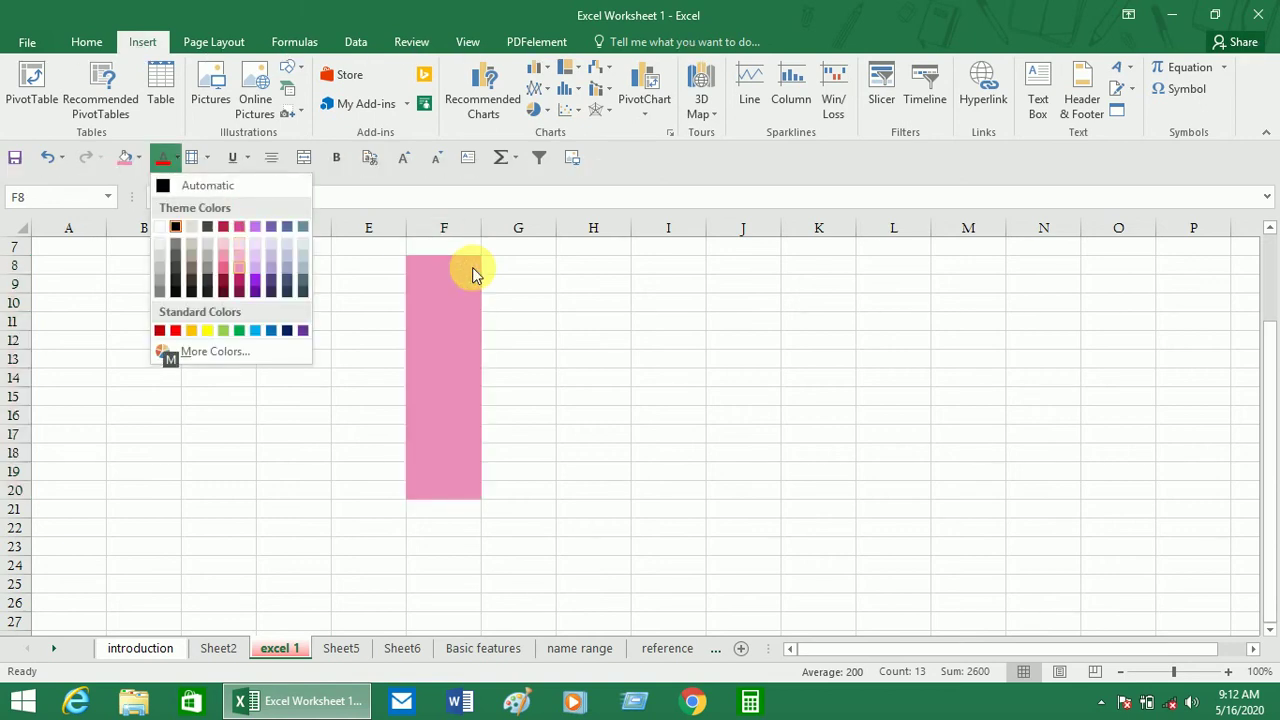
pyautogui.press('Down')
pyautogui.press('Down')
pyautogui.press('Down')
pyautogui.press('Up')
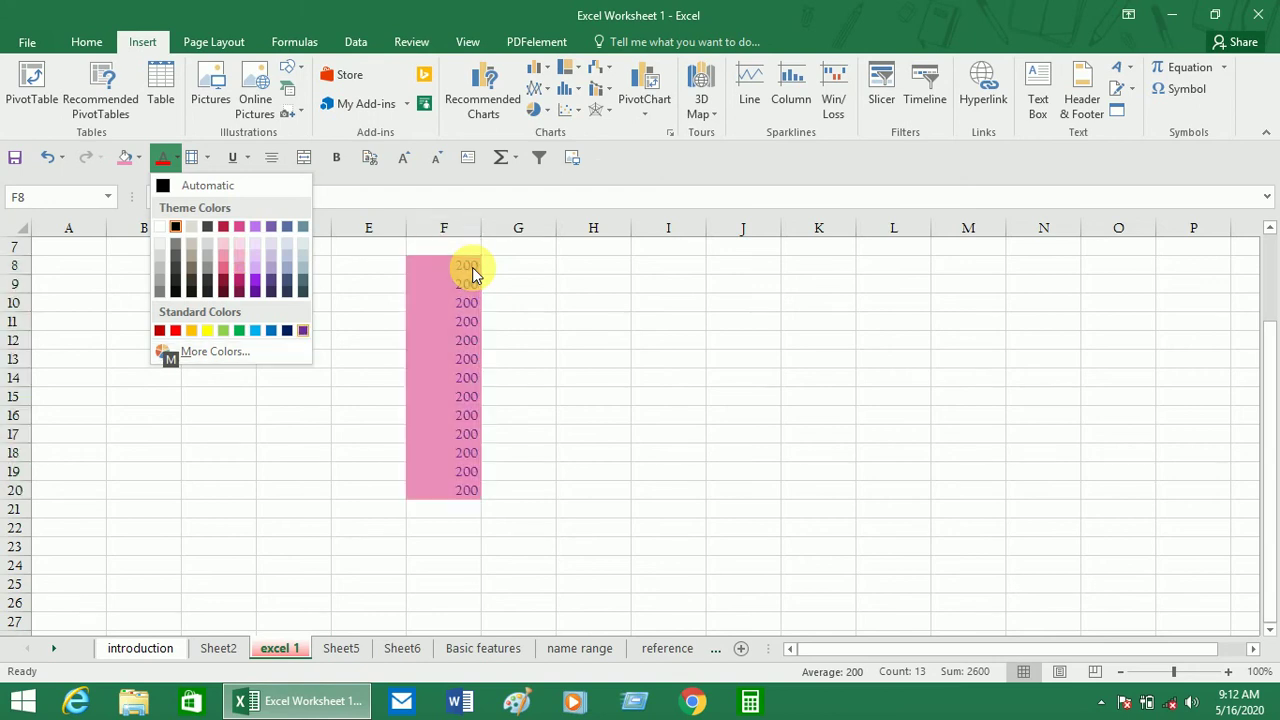
pyautogui.press('Up')
pyautogui.press('Up')
pyautogui.press('Down')
pyautogui.press('Down')
pyautogui.press('Left')
pyautogui.press('Left')
pyautogui.press('Left')
pyautogui.press('Left')
pyautogui.press('Left')
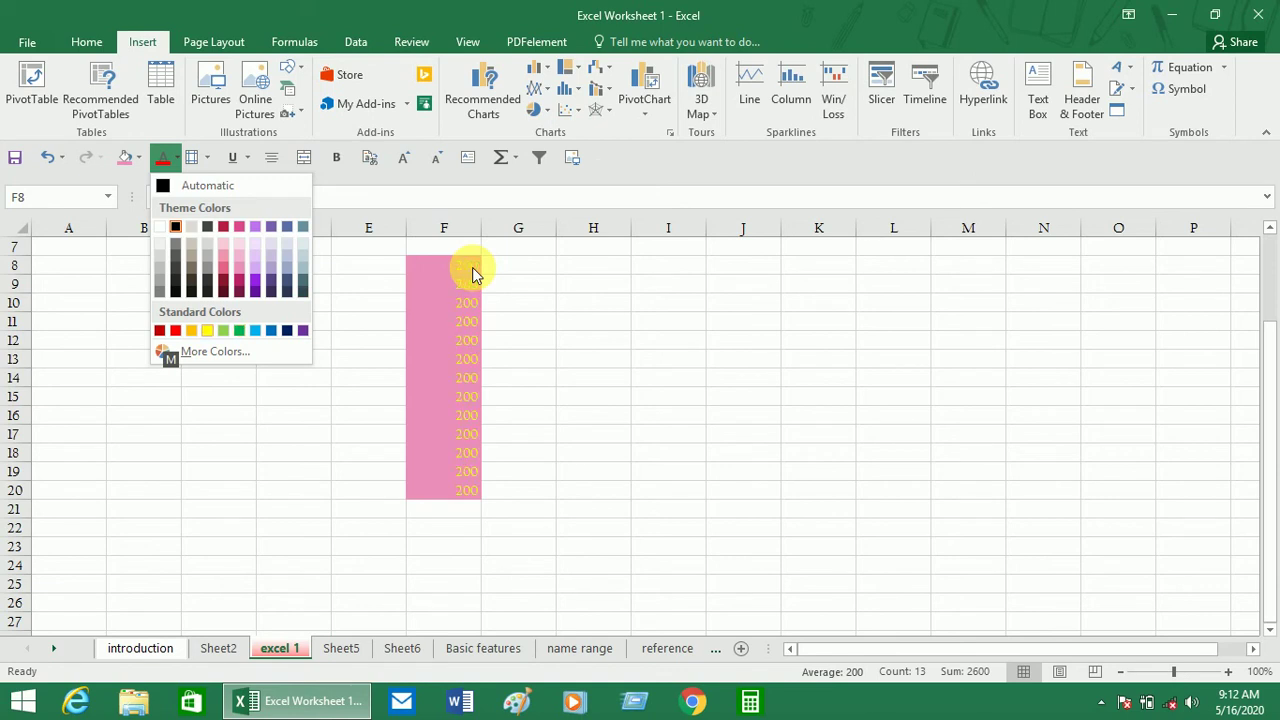
pyautogui.press('Return')
pyautogui.click(537, 400)
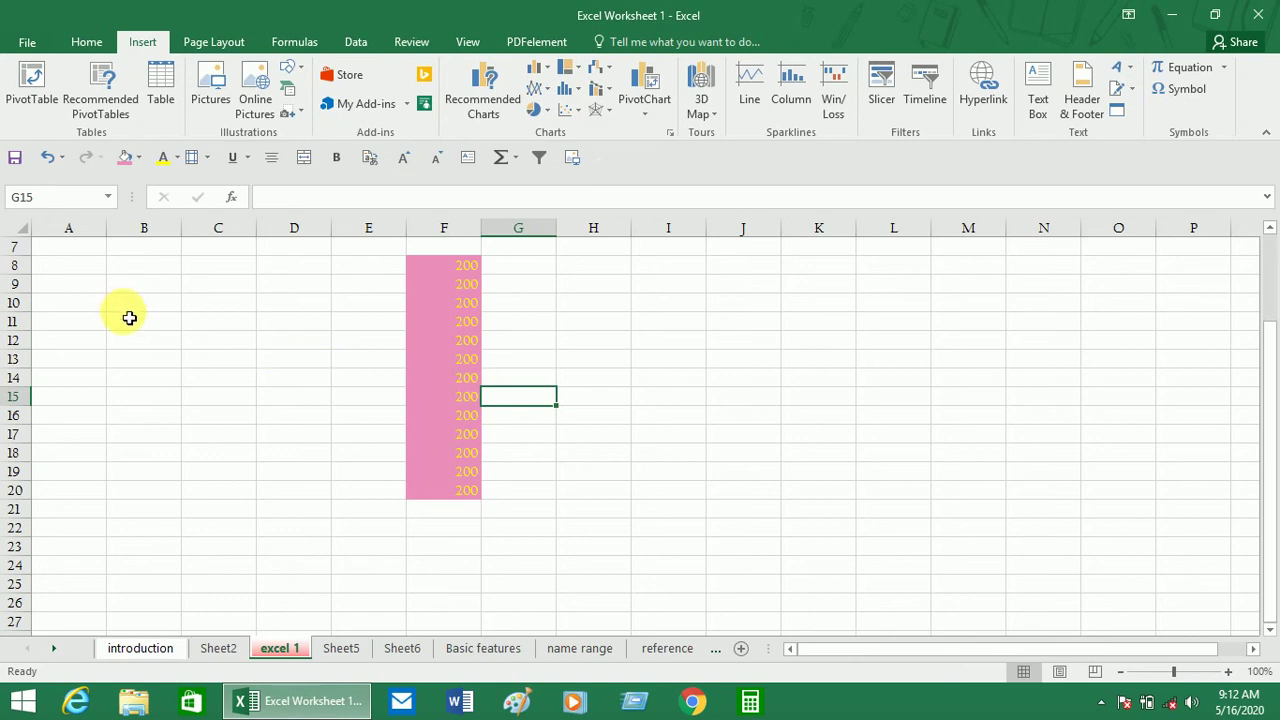
# Select F8:F20 and apply a single underline from the toolbar Underline options.
pyautogui.click(476, 268)
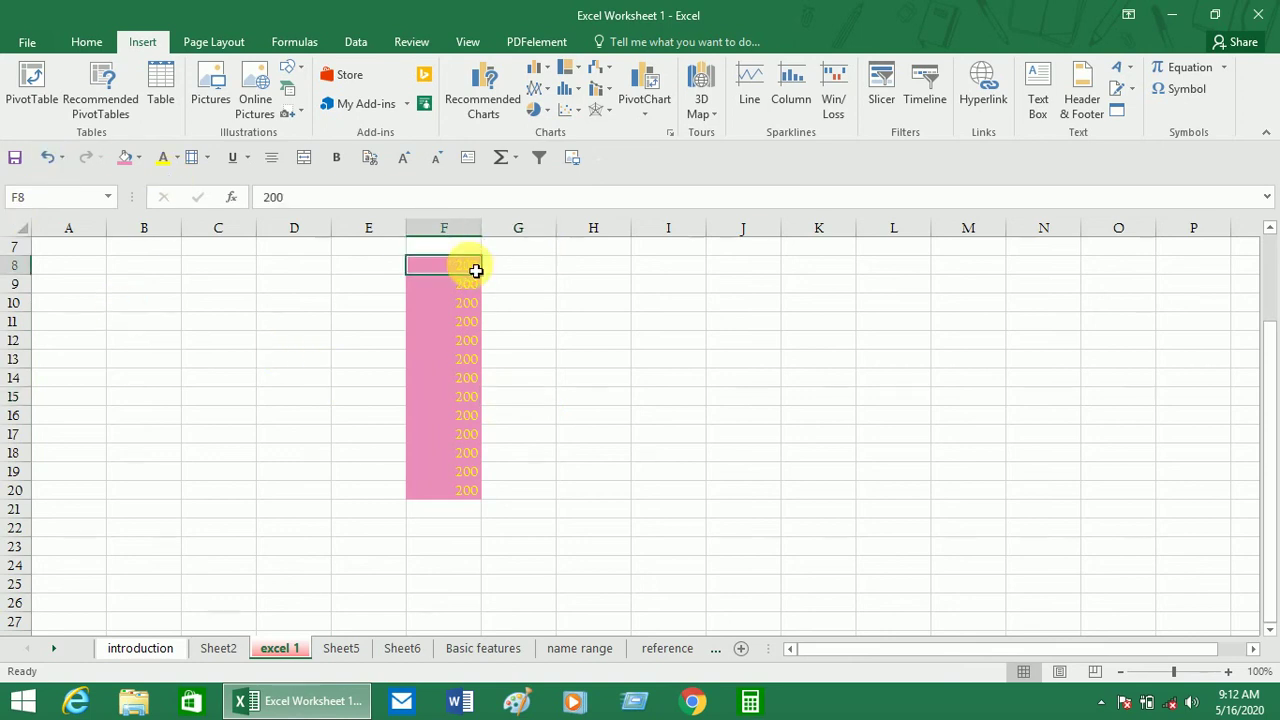
pyautogui.hotkey('shift', 'Down')
pyautogui.hotkey('shift', 'Down')
pyautogui.hotkey('shift', 'Down')
pyautogui.hotkey('shift', 'Down')
pyautogui.hotkey('shift', 'Down')
pyautogui.hotkey('shift', 'Down')
pyautogui.hotkey('shift', 'Down')
pyautogui.hotkey('shift', 'Down')
pyautogui.hotkey('shift', 'Down')
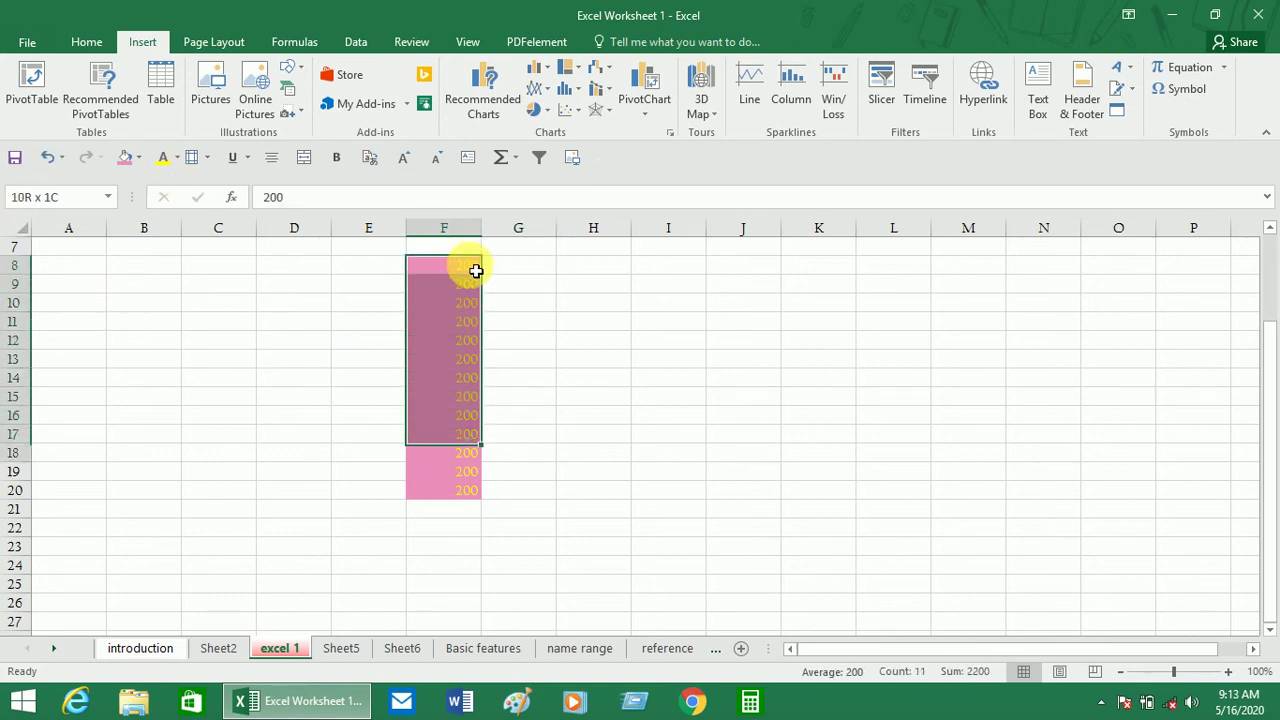
pyautogui.hotkey('shift', 'Down')
pyautogui.hotkey('shift', 'Down')
pyautogui.hotkey('shift', 'Down')
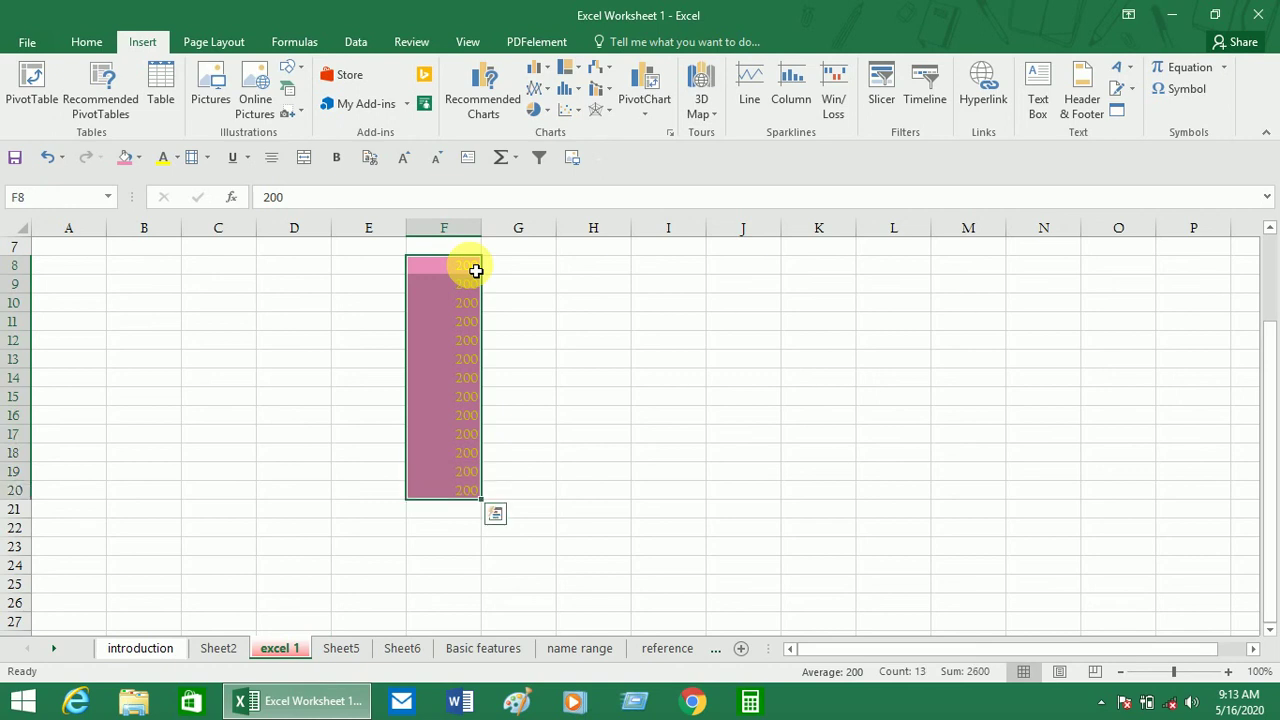
pyautogui.press('alt')
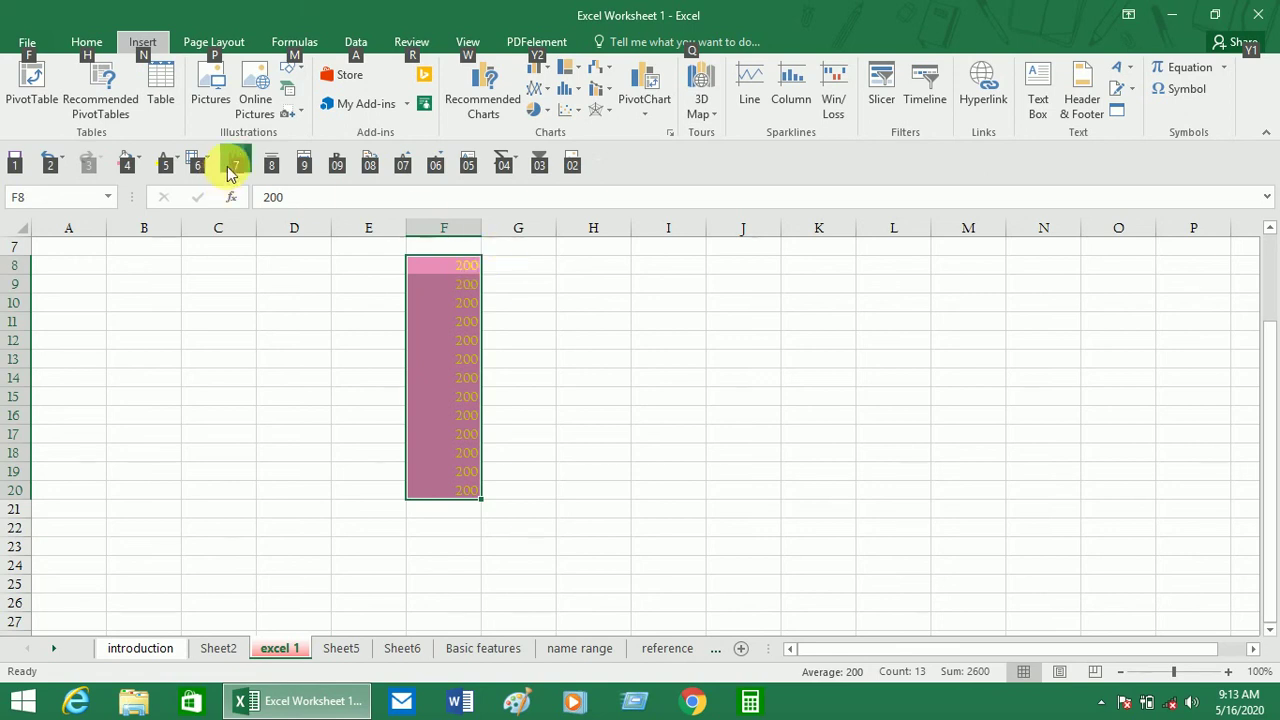
pyautogui.press('7')
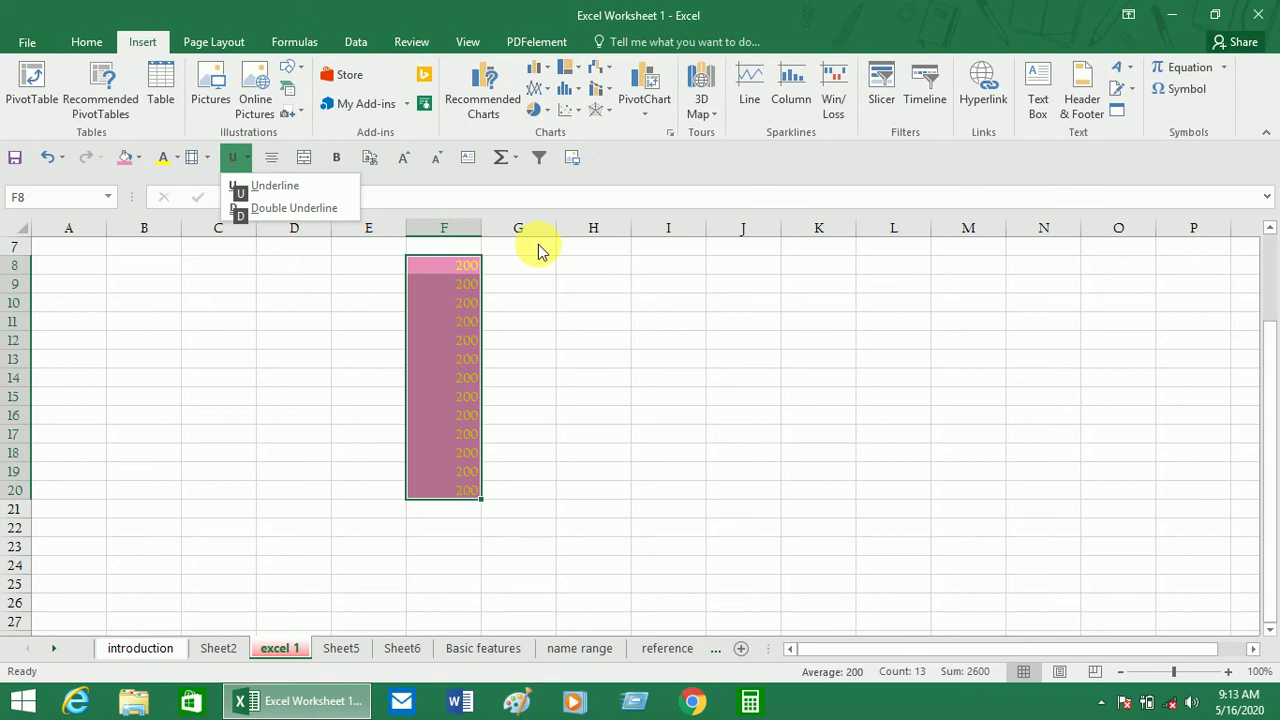
pyautogui.press('u')
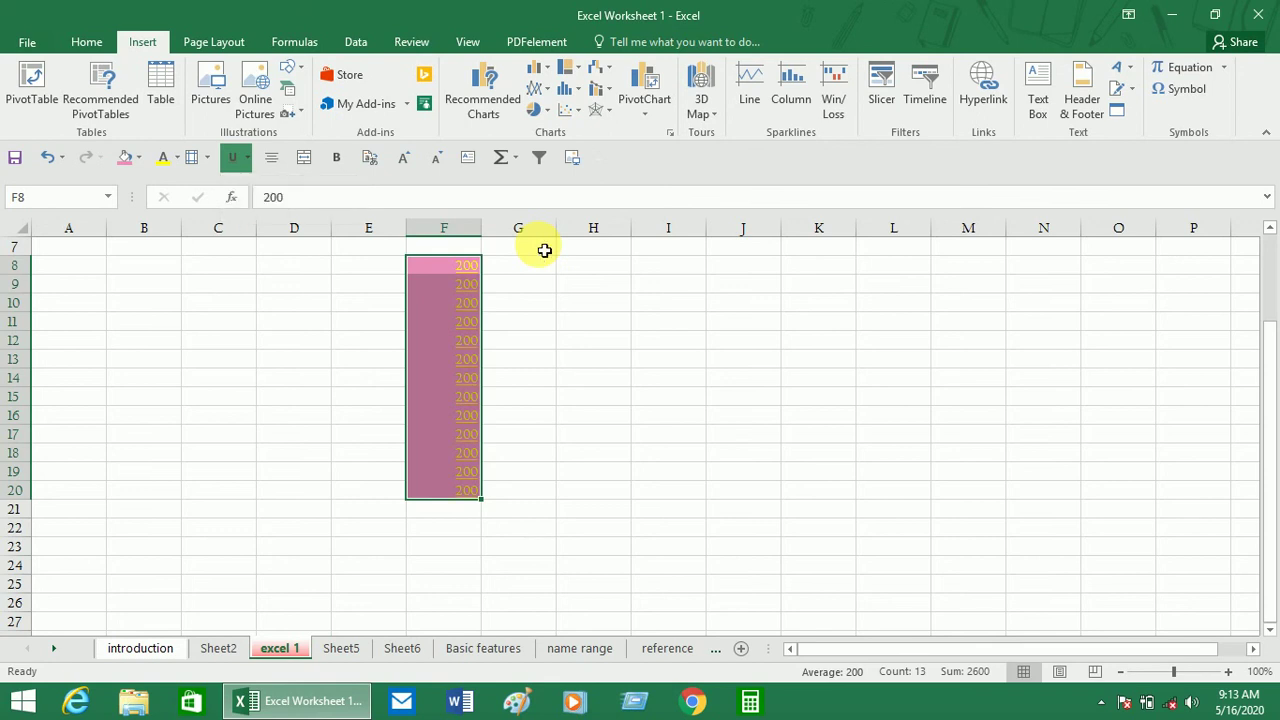
pyautogui.click(574, 379)
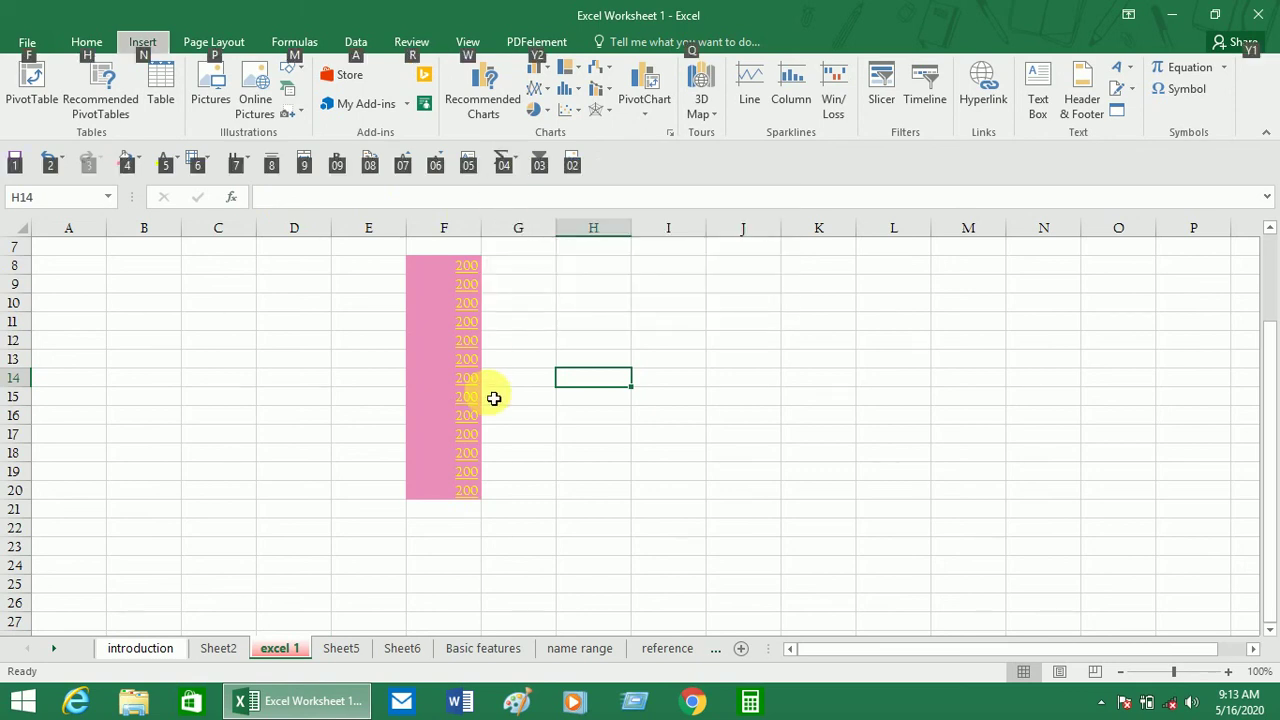
pyautogui.press('alt')
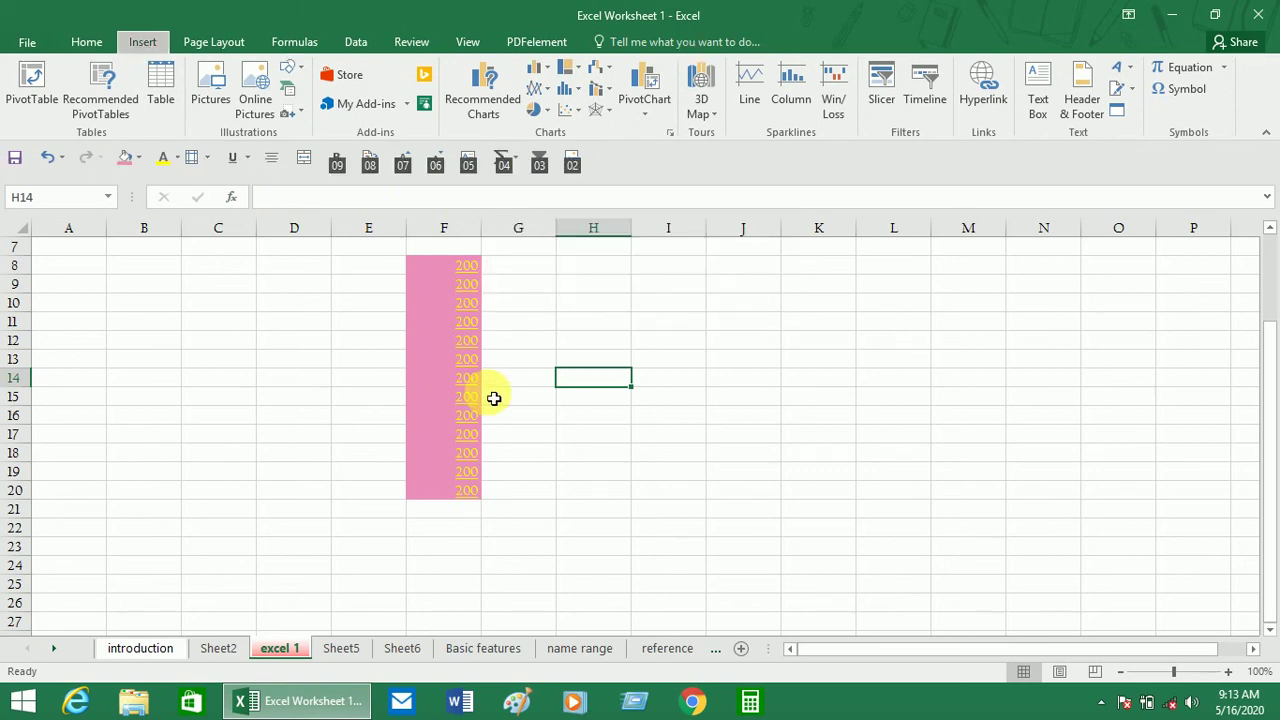
pyautogui.press('4')
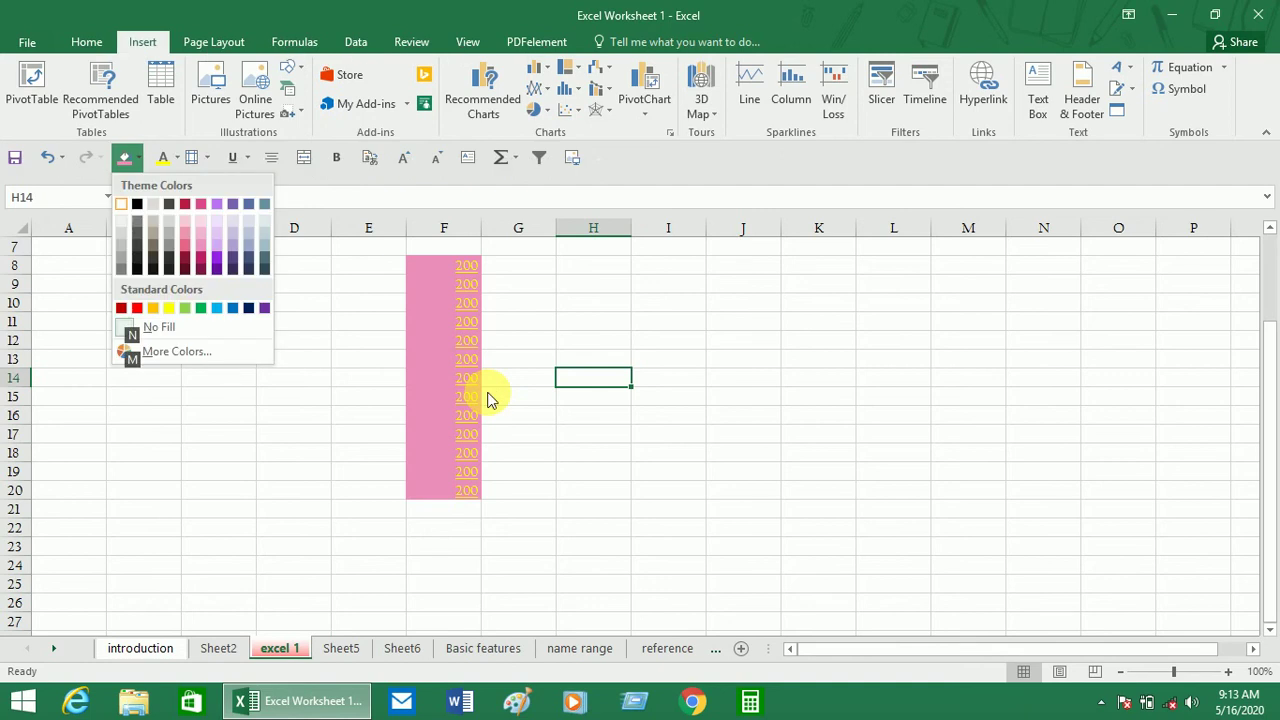
pyautogui.press('Escape')
pyautogui.click(460, 273)
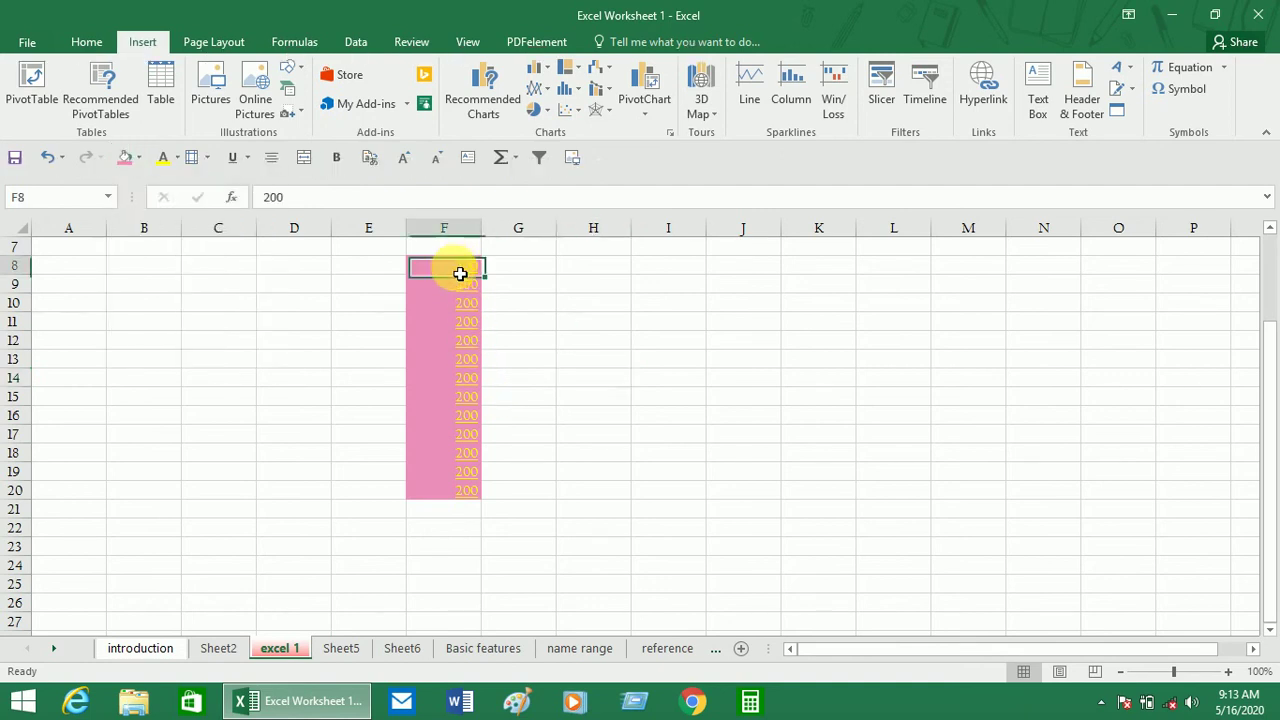
pyautogui.moveTo(460, 273); pyautogui.dragTo(460, 359)
pyautogui.click(448, 511)
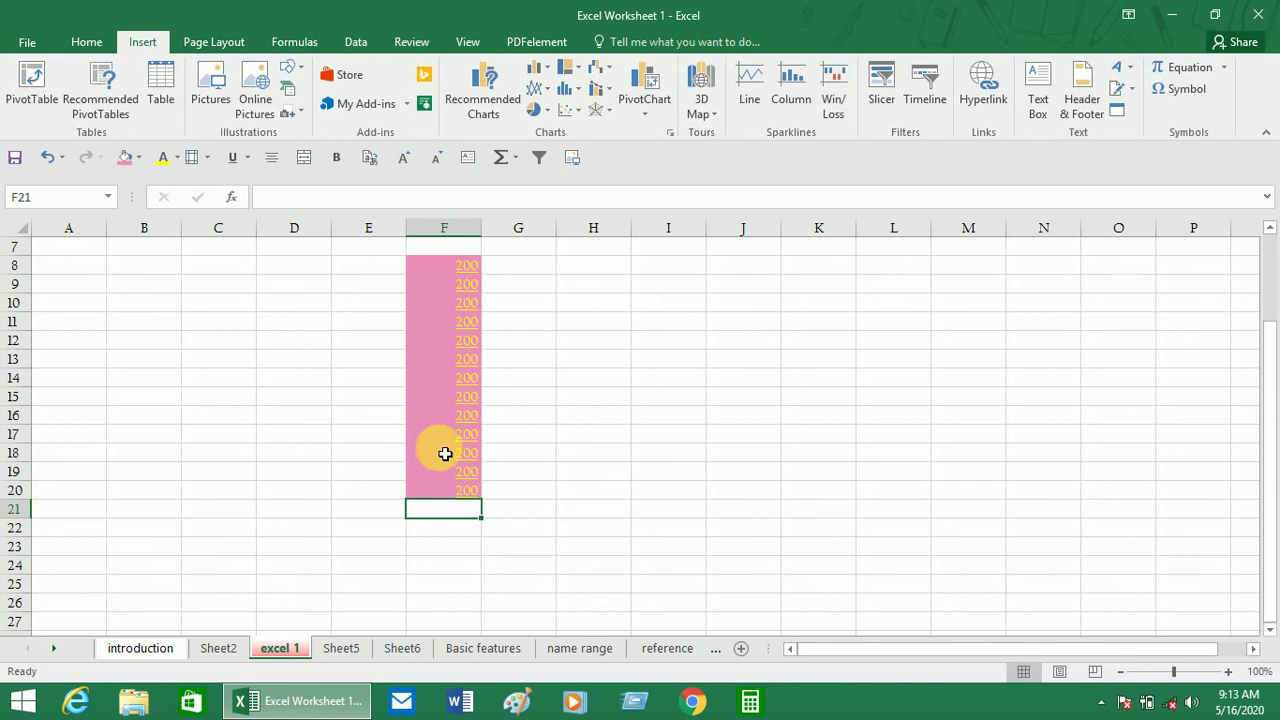
pyautogui.click(446, 268)
pyautogui.click(452, 530)
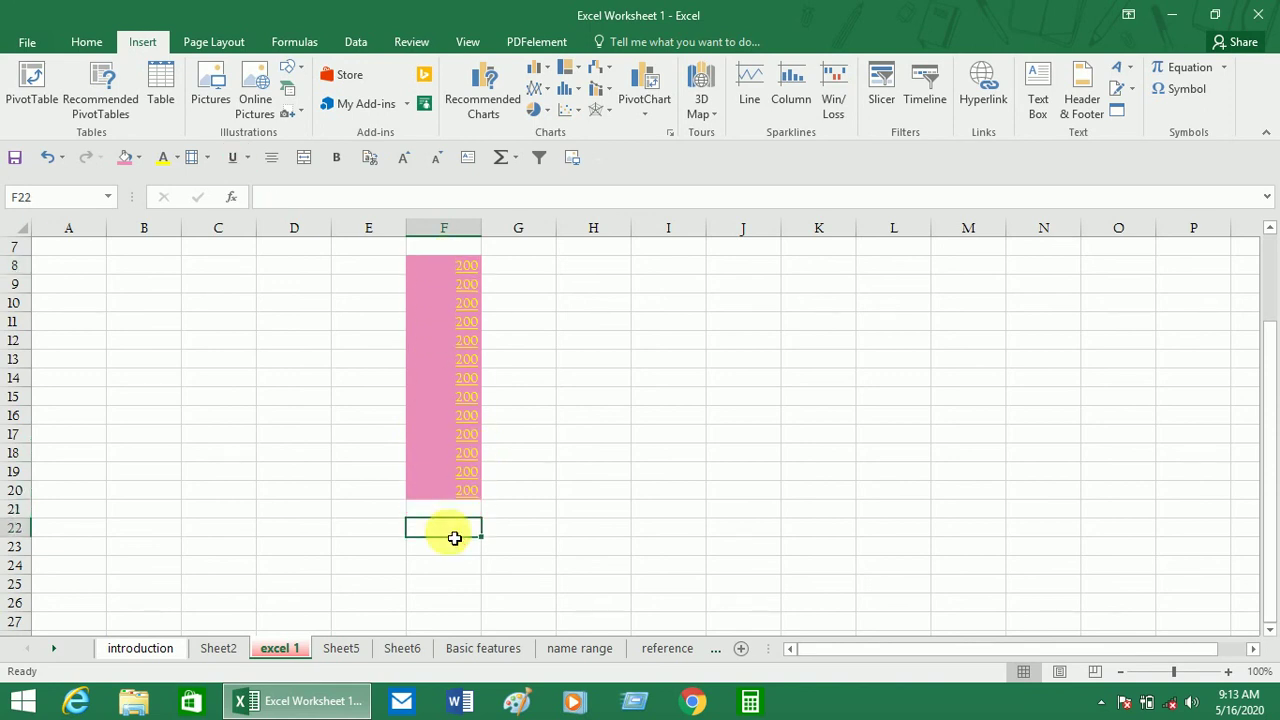
pyautogui.press('alt')
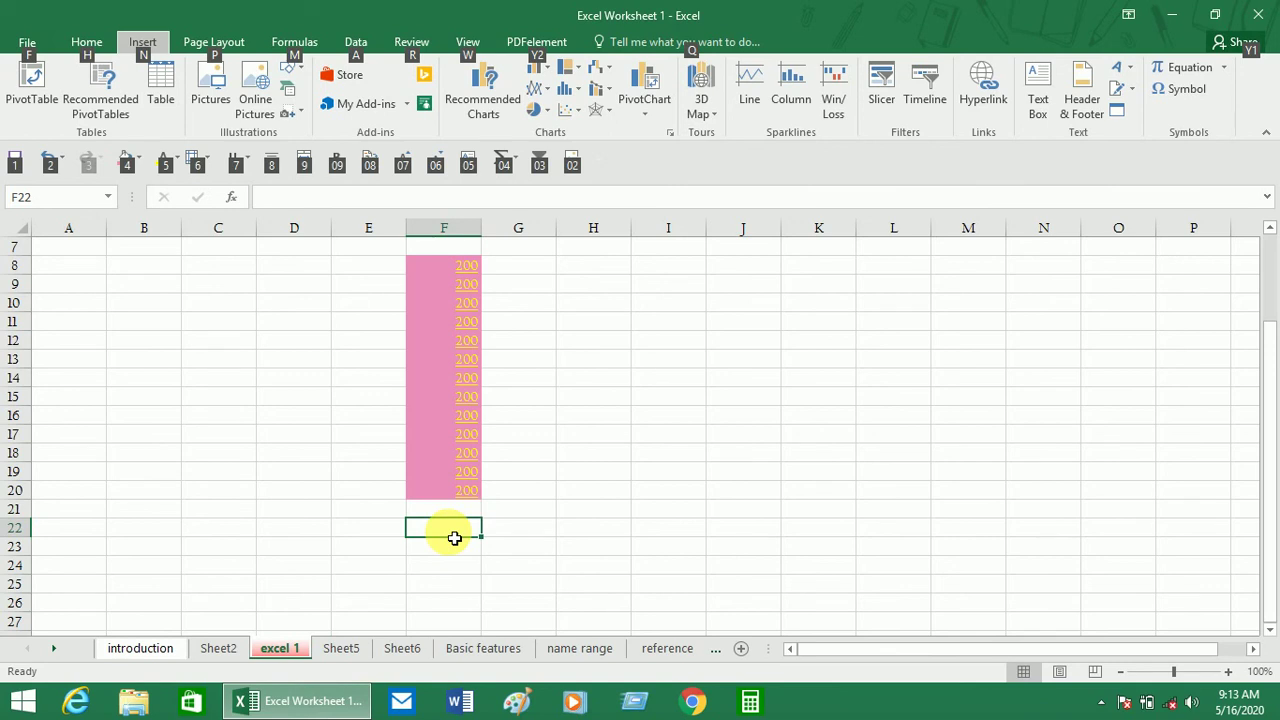
pyautogui.press('0')
pyautogui.press('4')
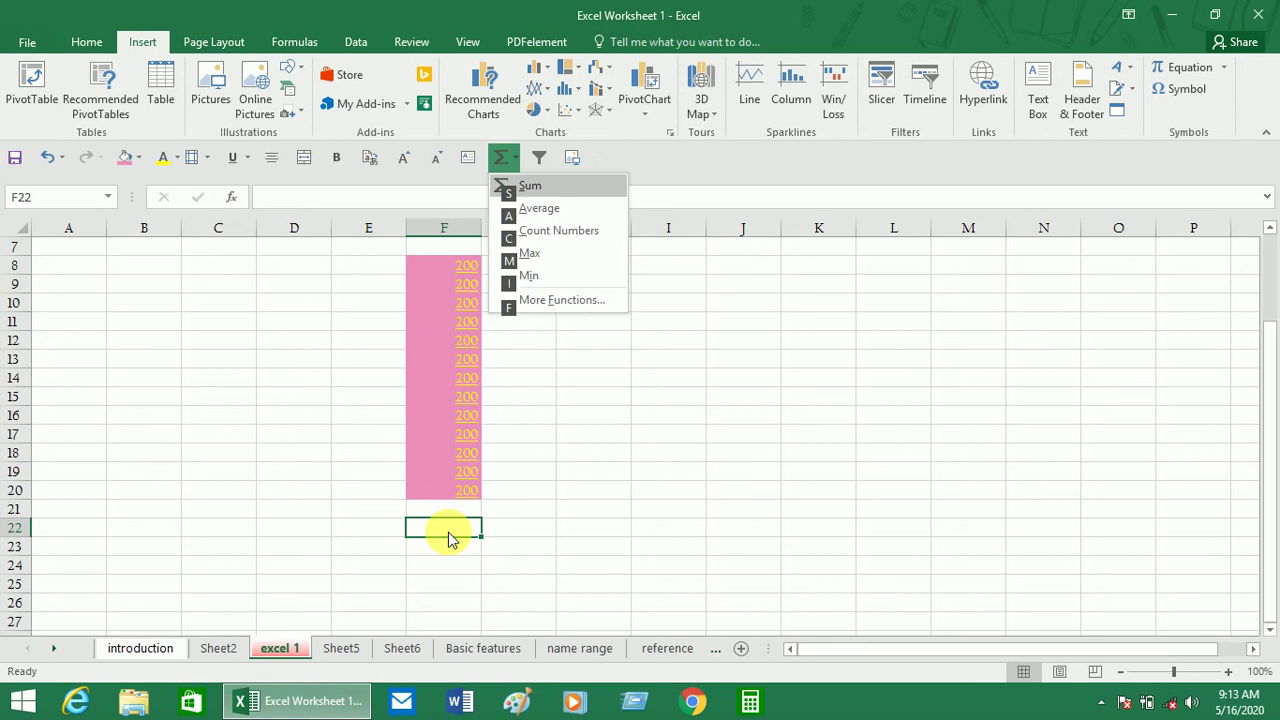
pyautogui.press('Return')
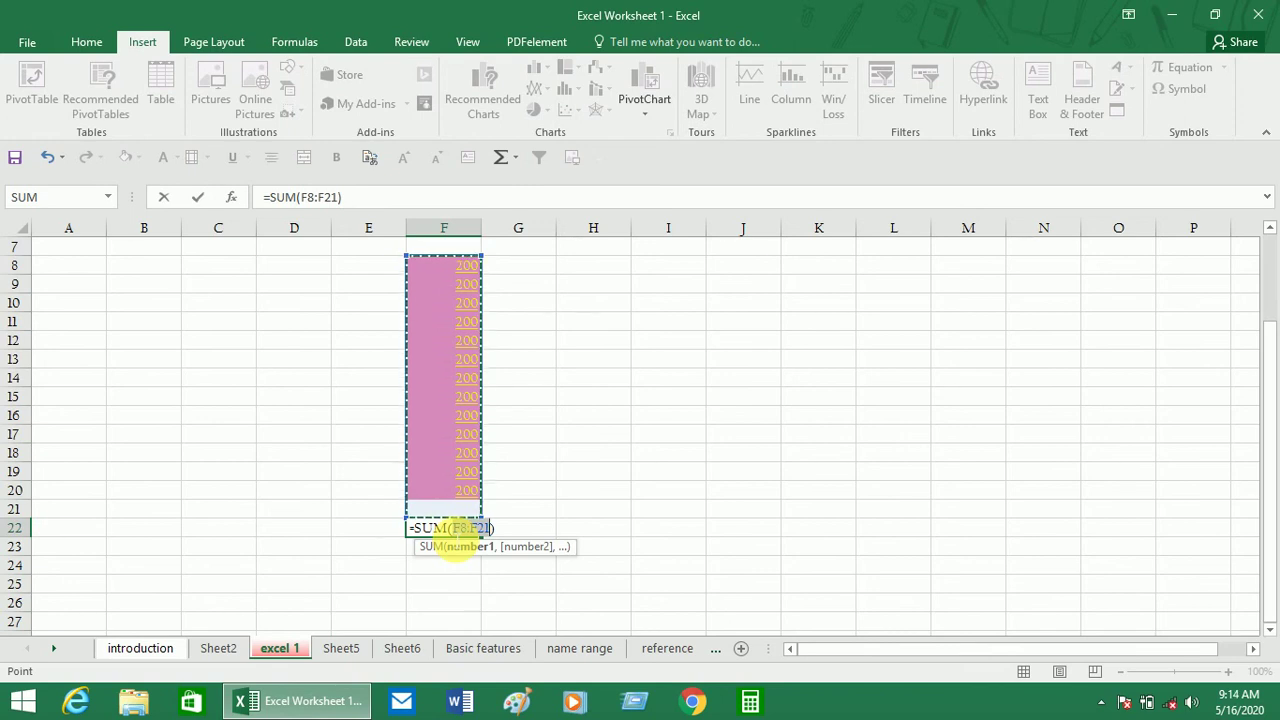
pyautogui.press('Return')
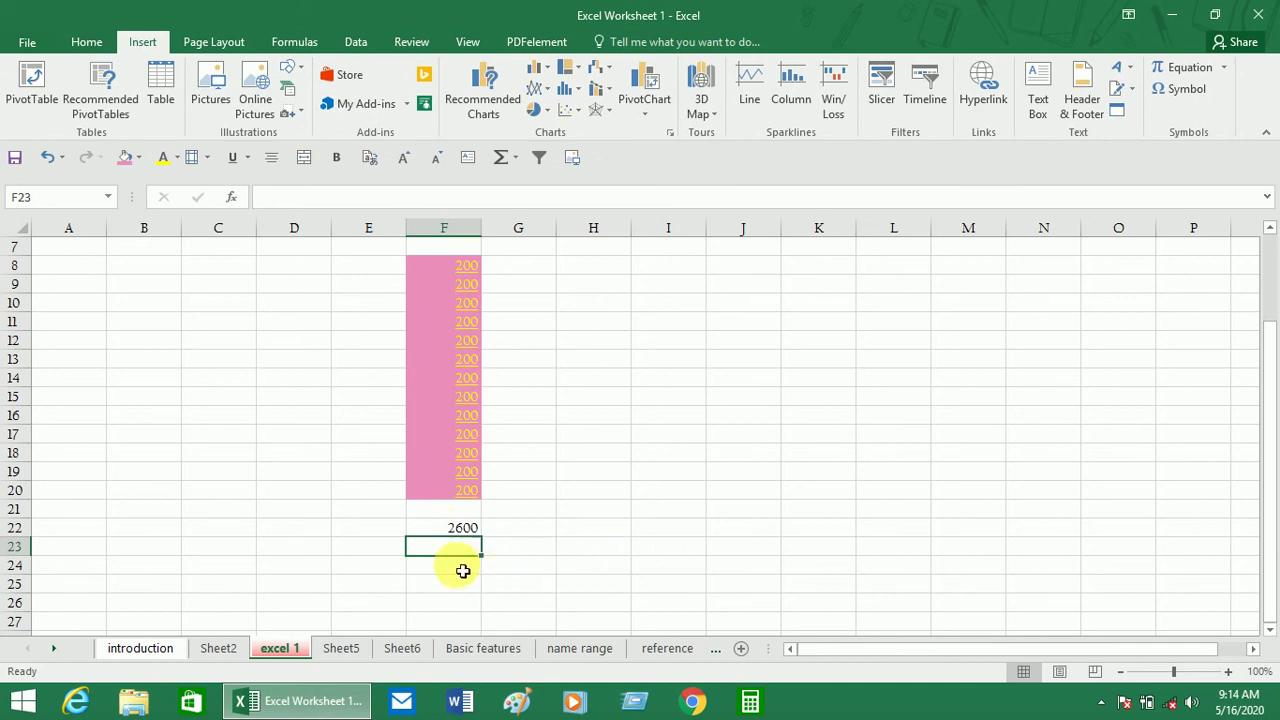
pyautogui.click(440, 534)
pyautogui.press('Delete')
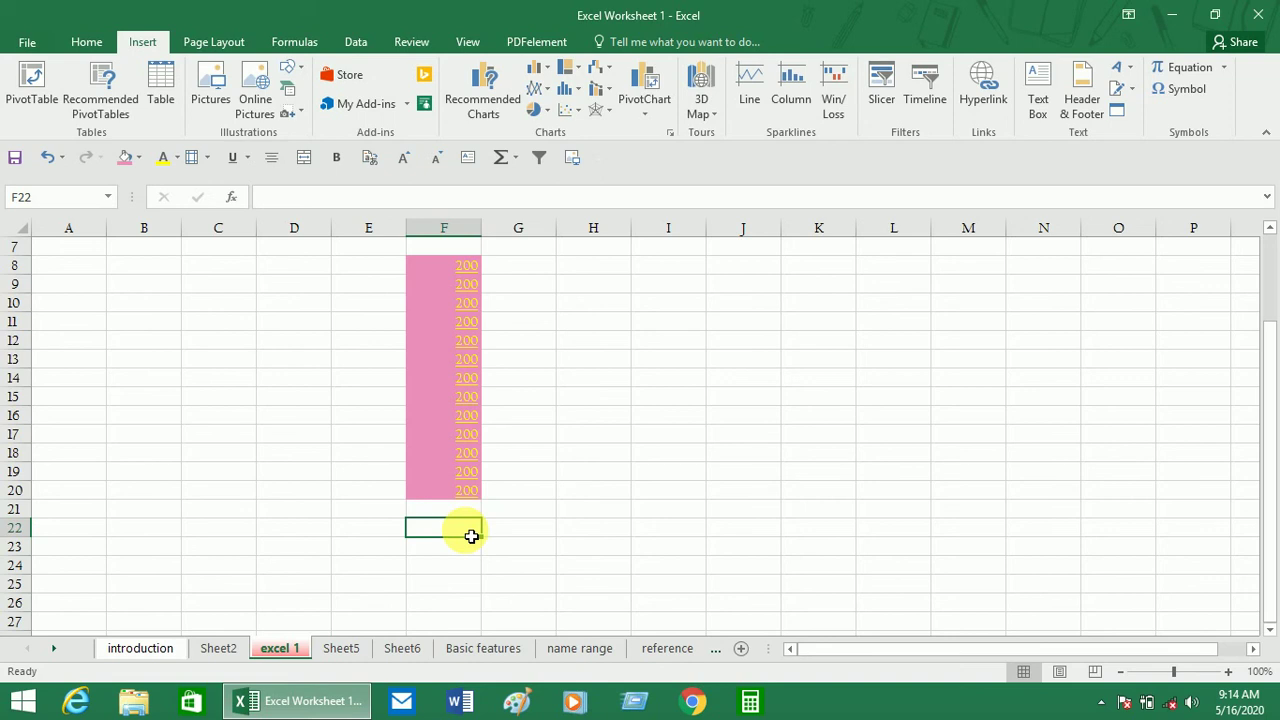
pyautogui.press('alt')
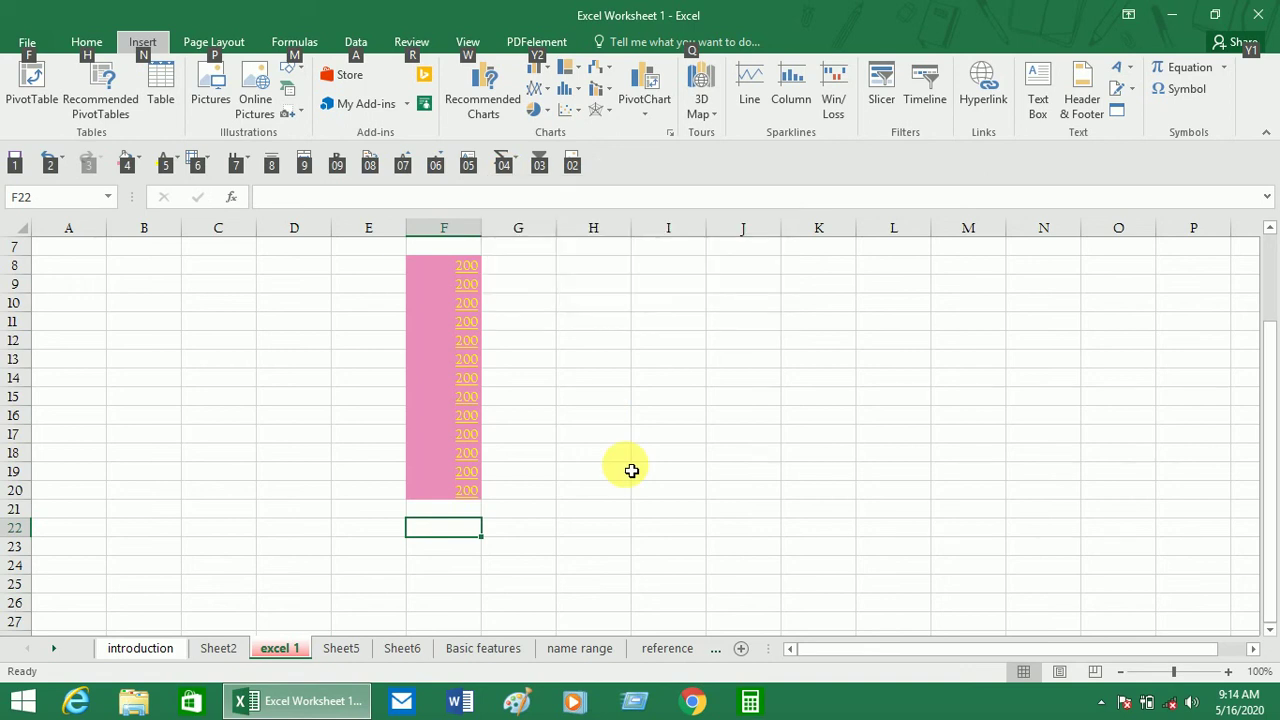
# Insert a SUM total in F22 via AutoSum, then confirm F8:F20 sums to 2600.
pyautogui.press('0')
pyautogui.press('4')
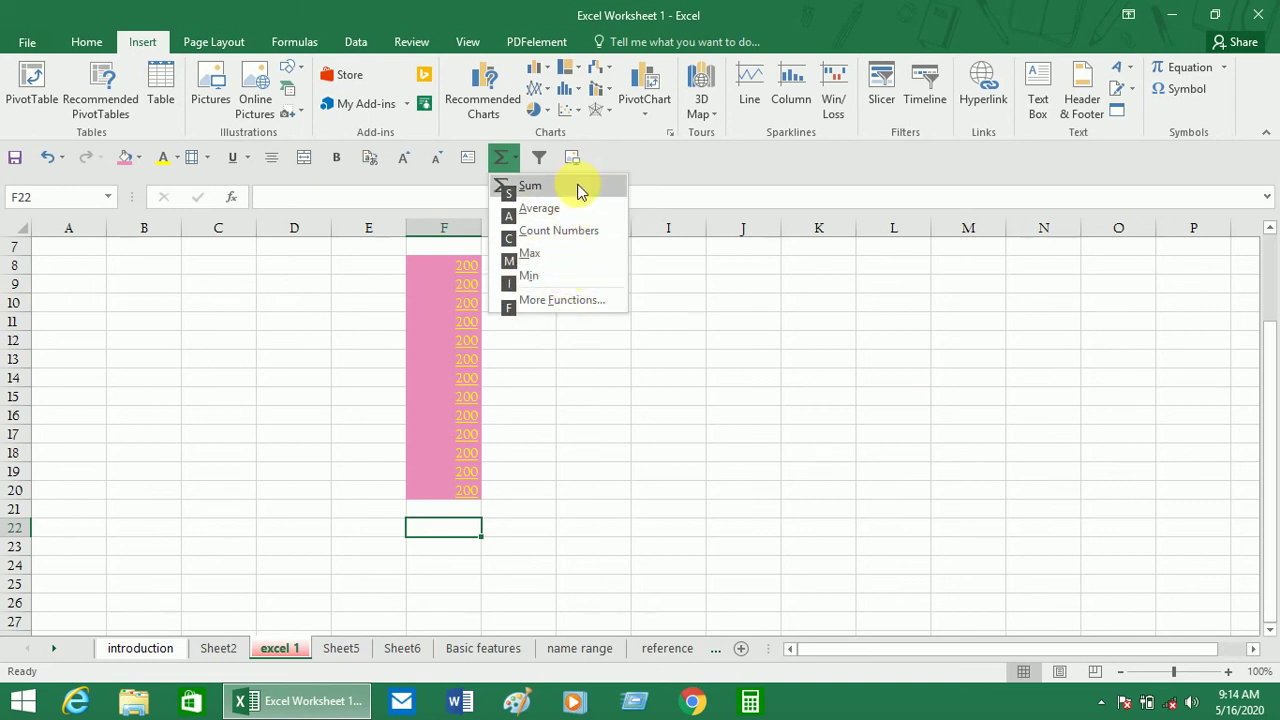
pyautogui.click(530, 186)
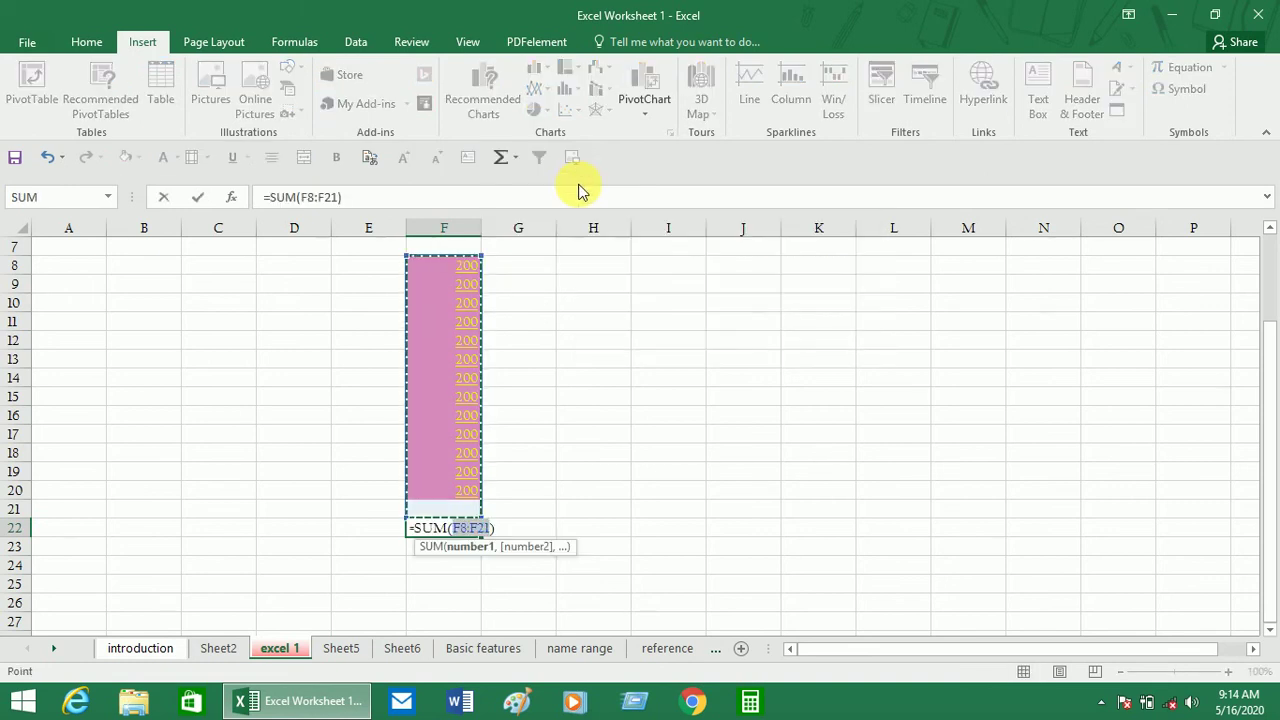
pyautogui.press('Return')
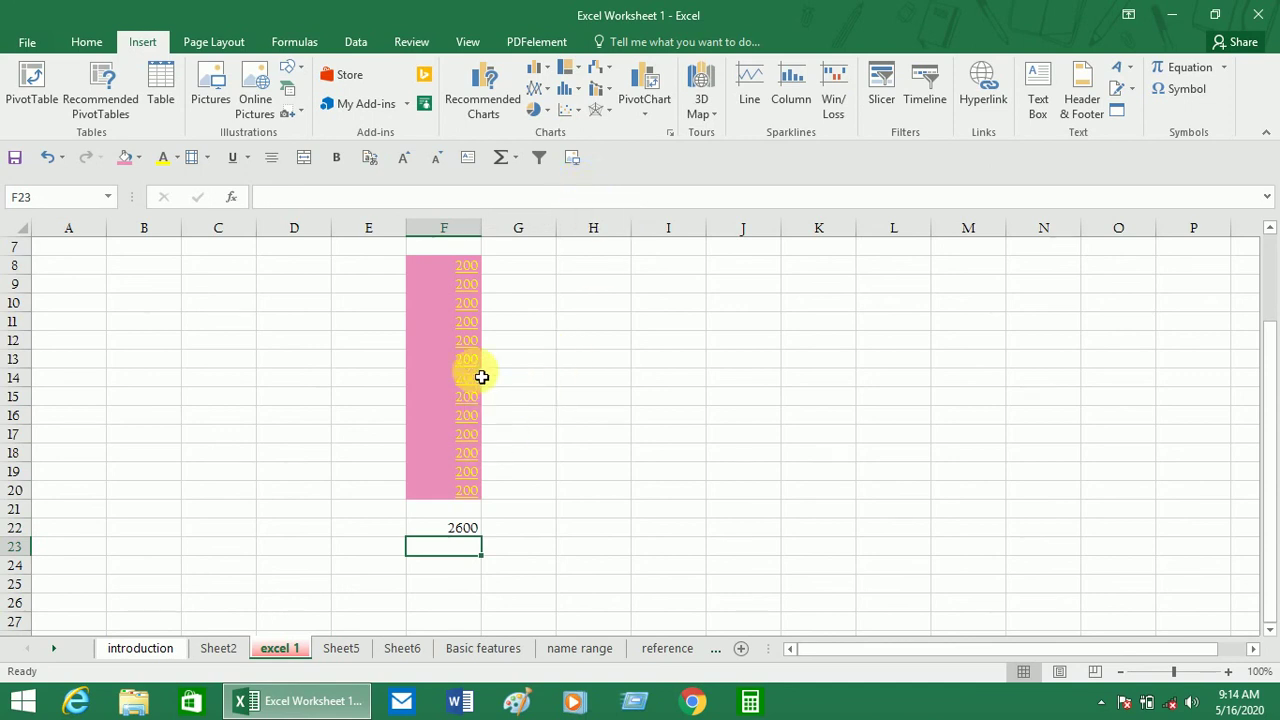
pyautogui.moveTo(467, 268); pyautogui.dragTo(459, 493)
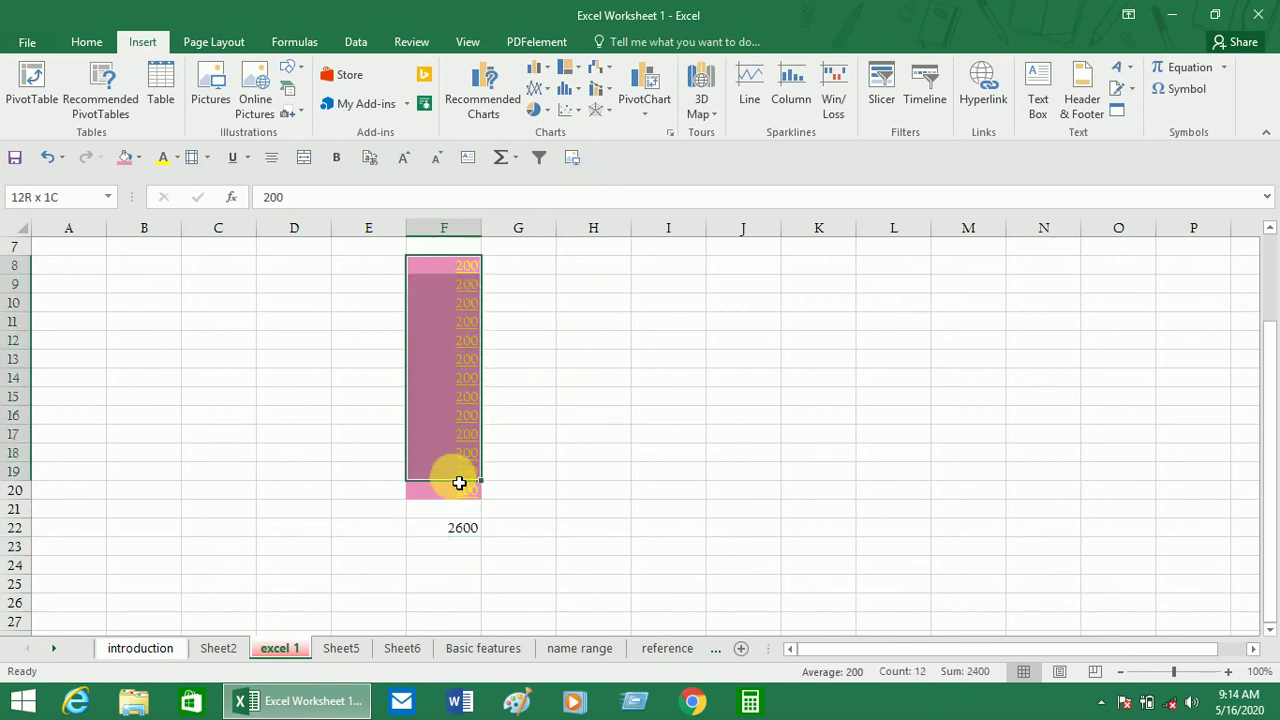
pyautogui.click(500, 553)
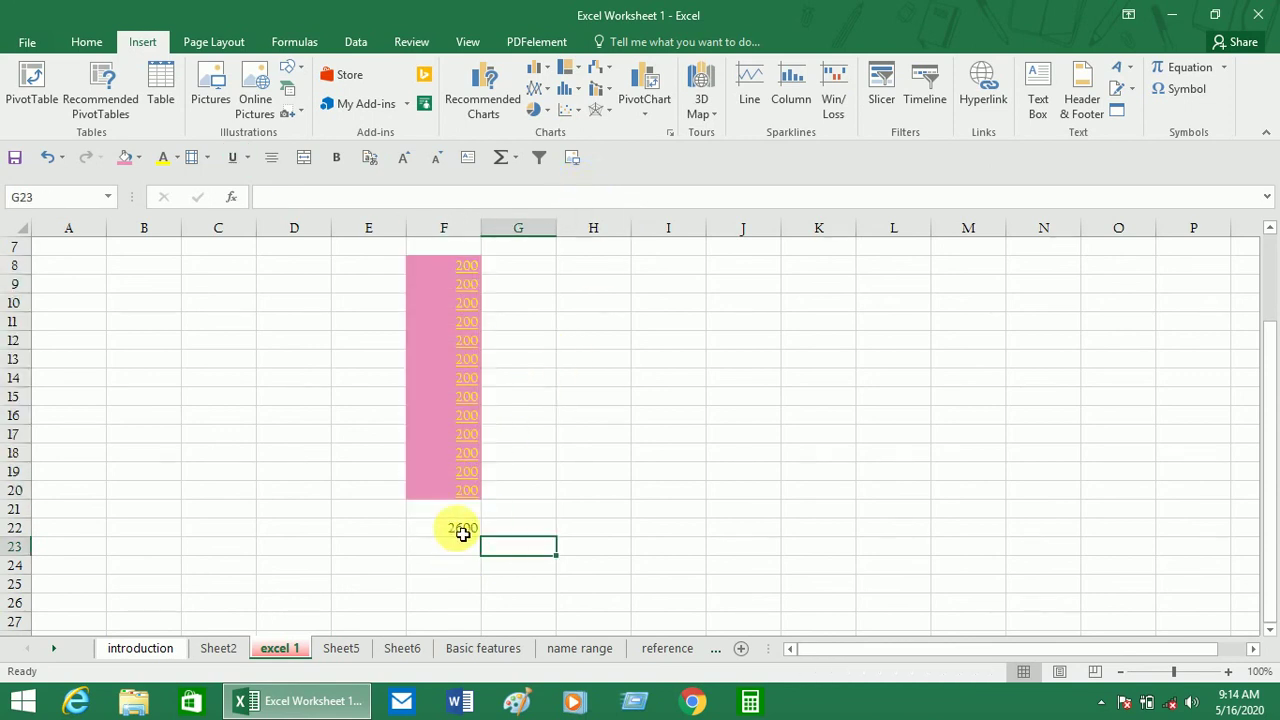
pyautogui.click(457, 528)
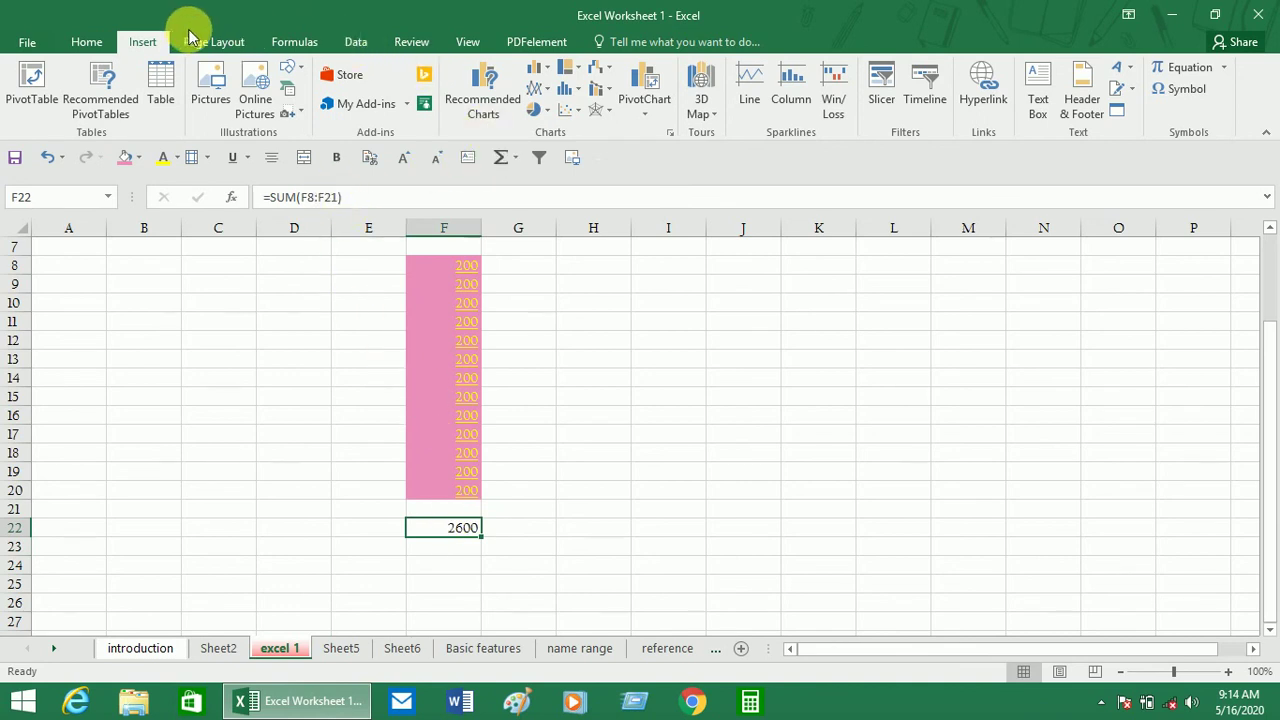
# Re-enter F22's total as =SUM(F8:F21) using AutoSum on the Formulas tab.
pyautogui.click(309, 46)
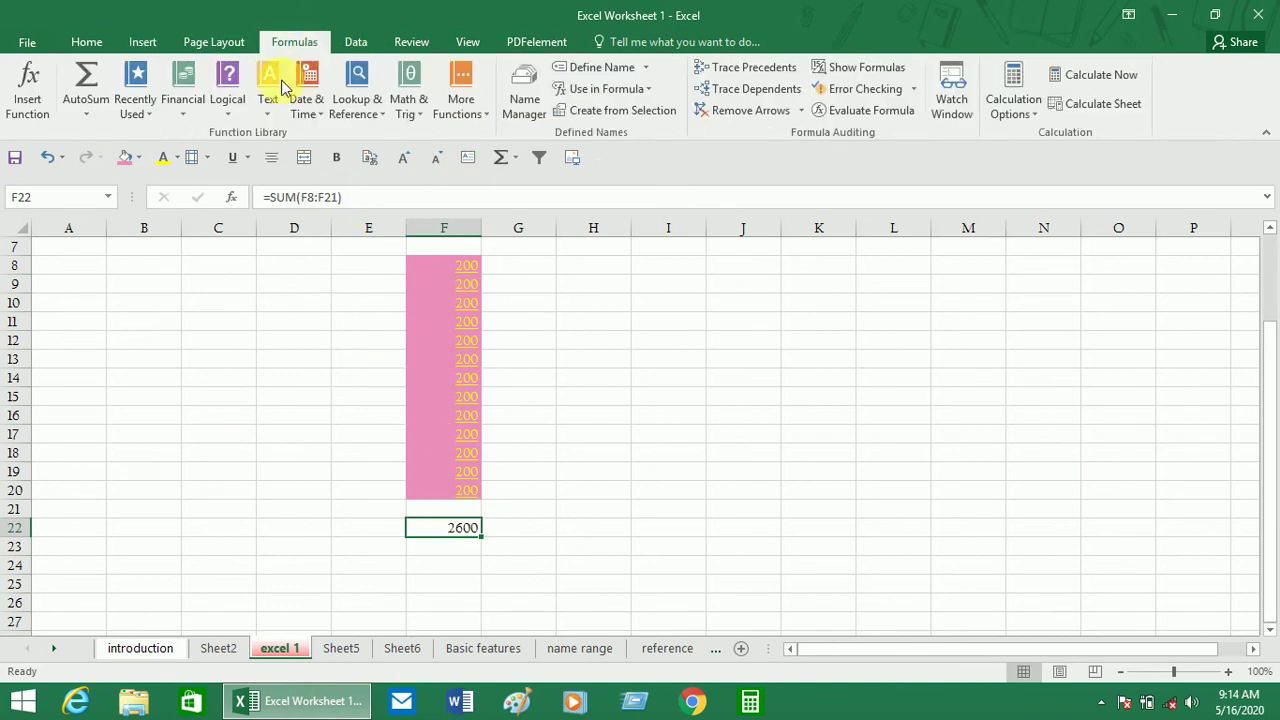
pyautogui.click(97, 115)
pyautogui.click(127, 134)
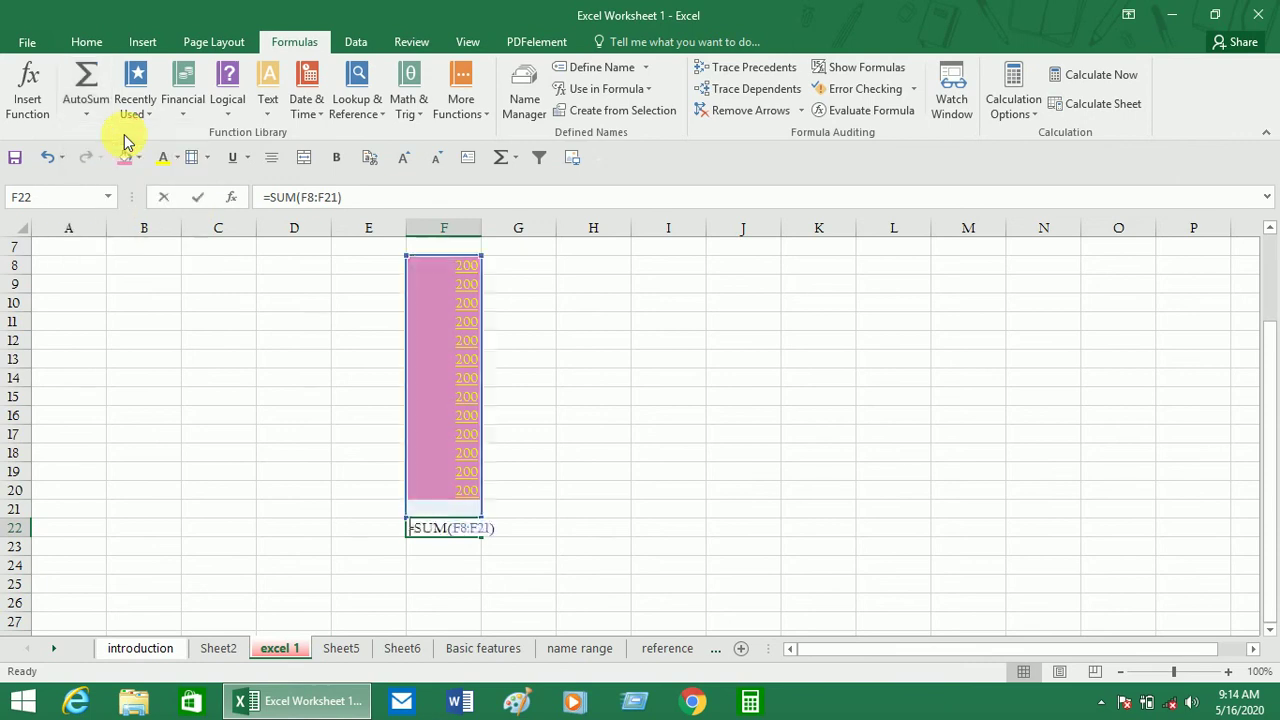
pyautogui.press('Return')
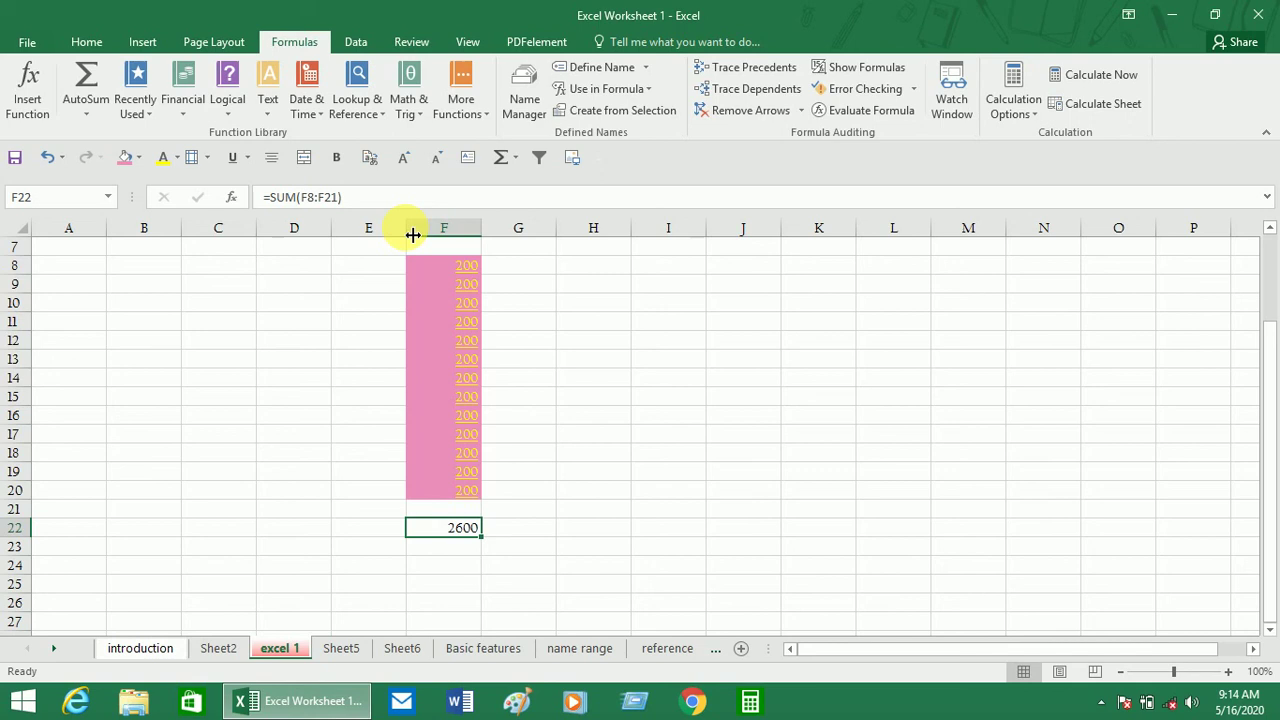
# Select D13, toggle the KeyTips, then select cell E17.
pyautogui.click(279, 369)
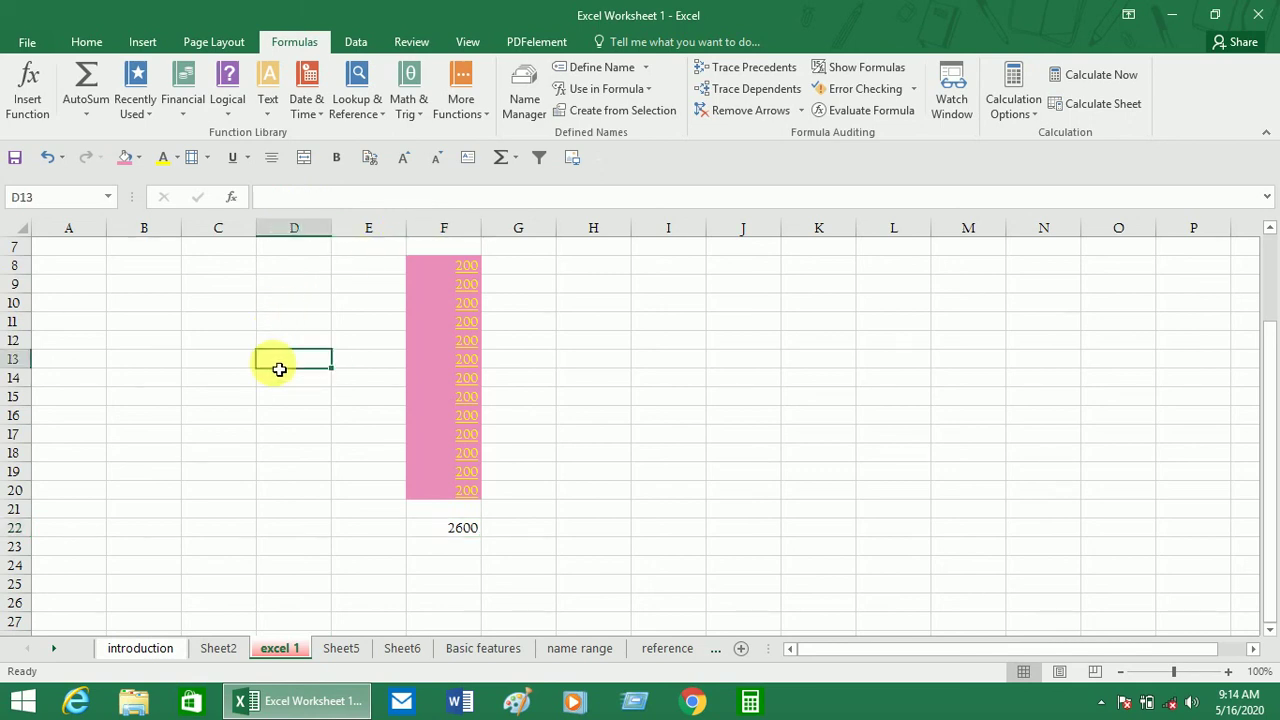
pyautogui.press('alt')
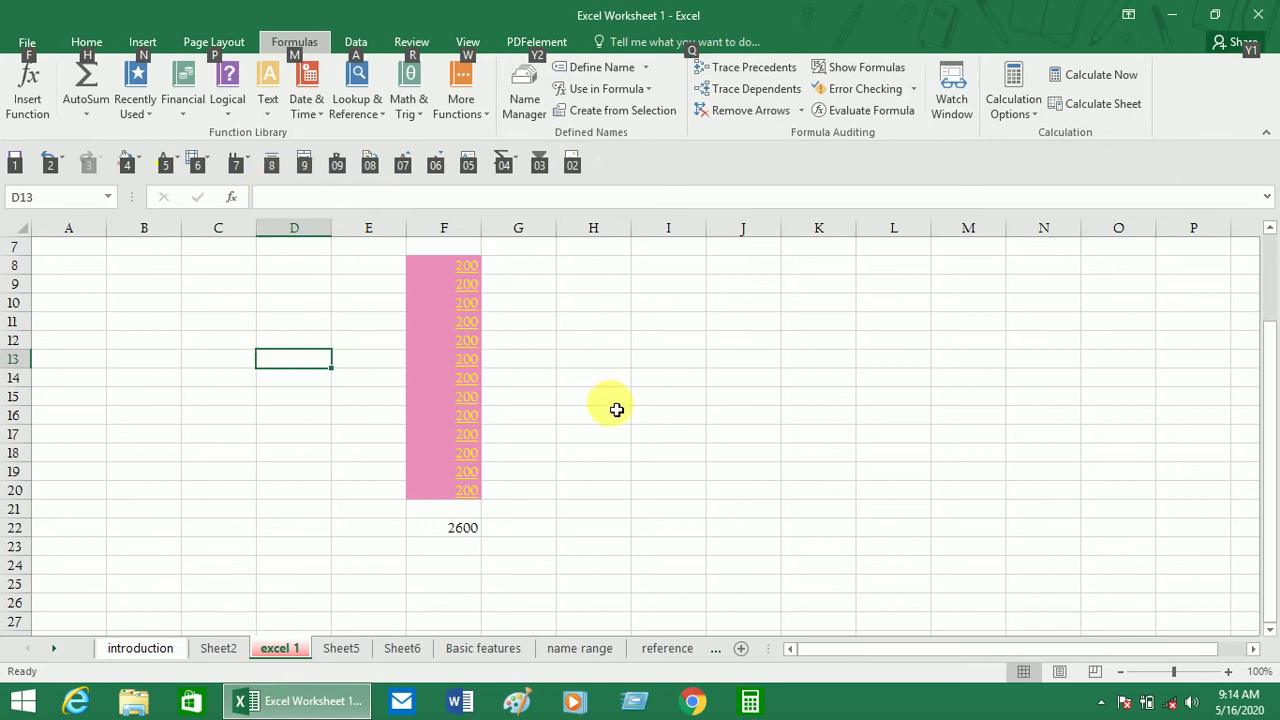
pyautogui.click(360, 433)
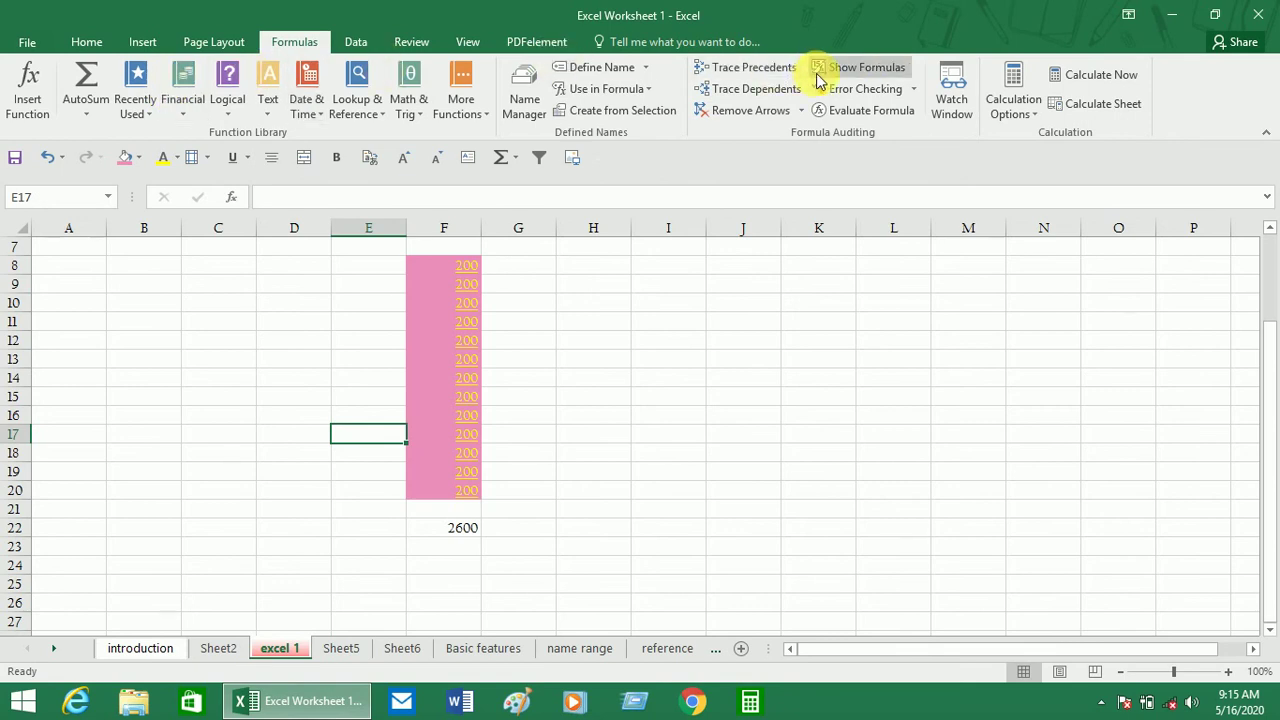
# Return to the Home tab and select F22 to view its =SUM(F8:F21) formula.
pyautogui.click(220, 44)
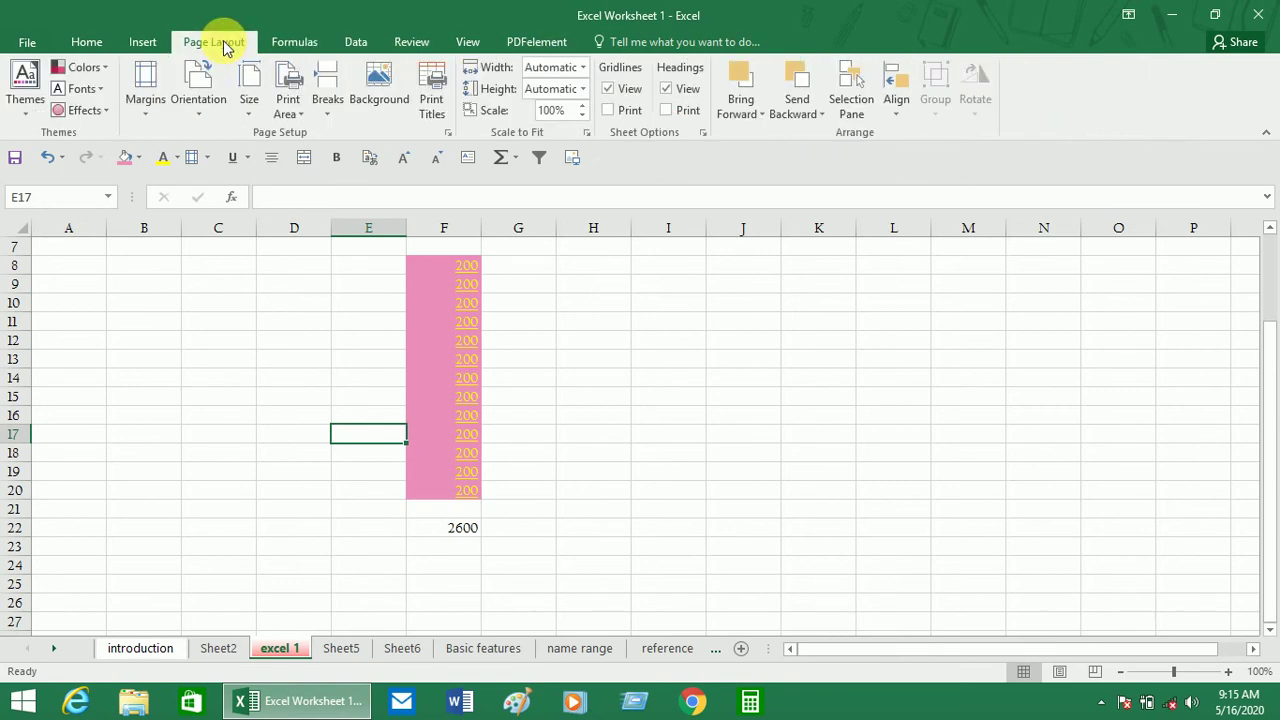
pyautogui.click(138, 44)
pyautogui.click(100, 45)
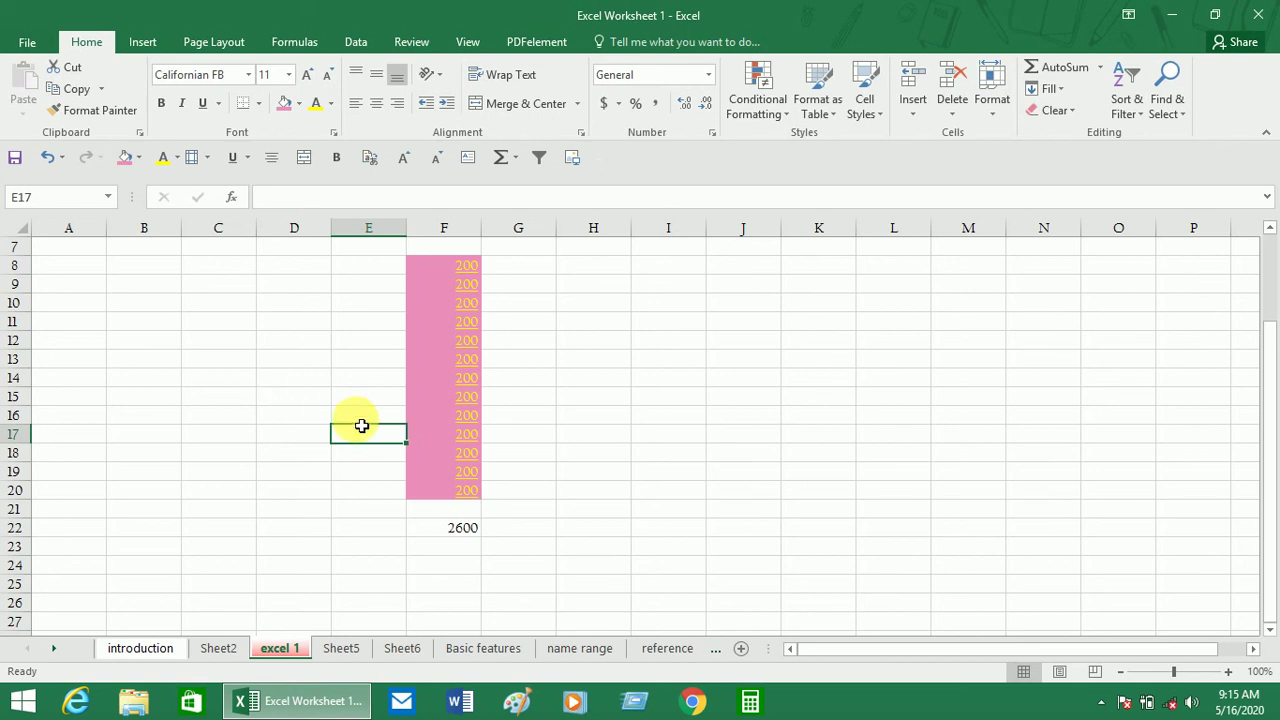
pyautogui.click(458, 532)
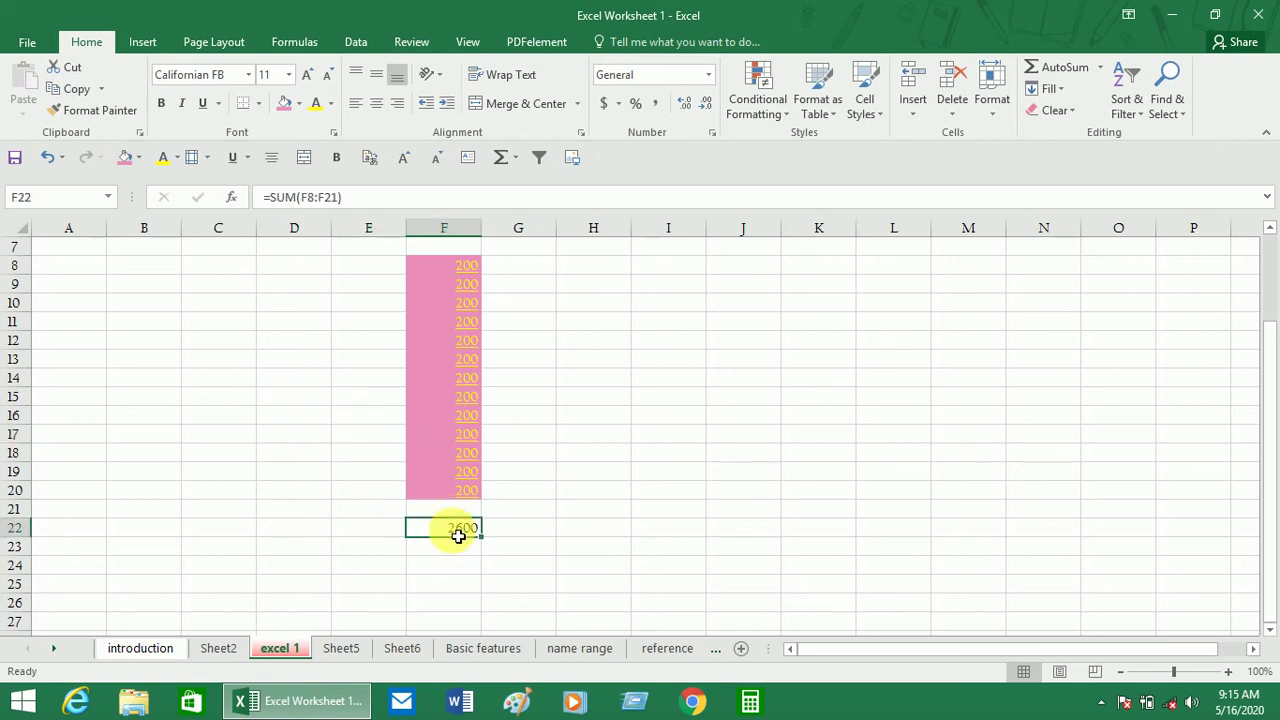